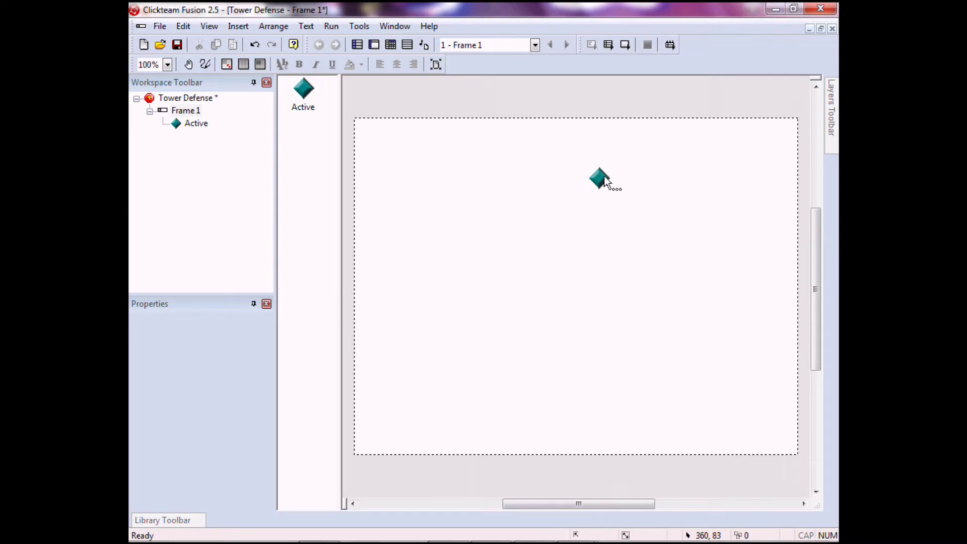
Drag the Active diamond left to position 164,56 in Frame 1
drag(607, 181, 486, 171)
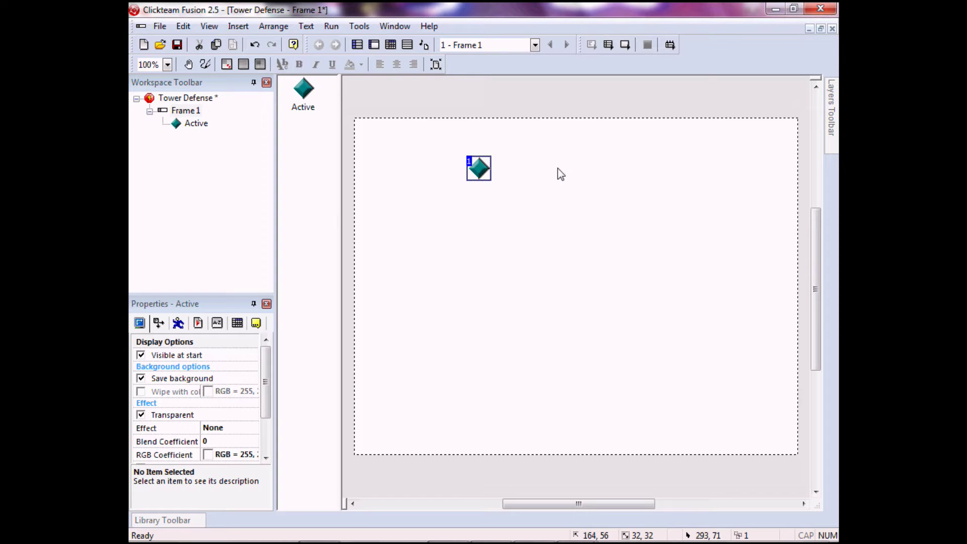
Insert Active 2 and Active 3 into the frame, with Active 3 below Active 2
right_click(608, 174)
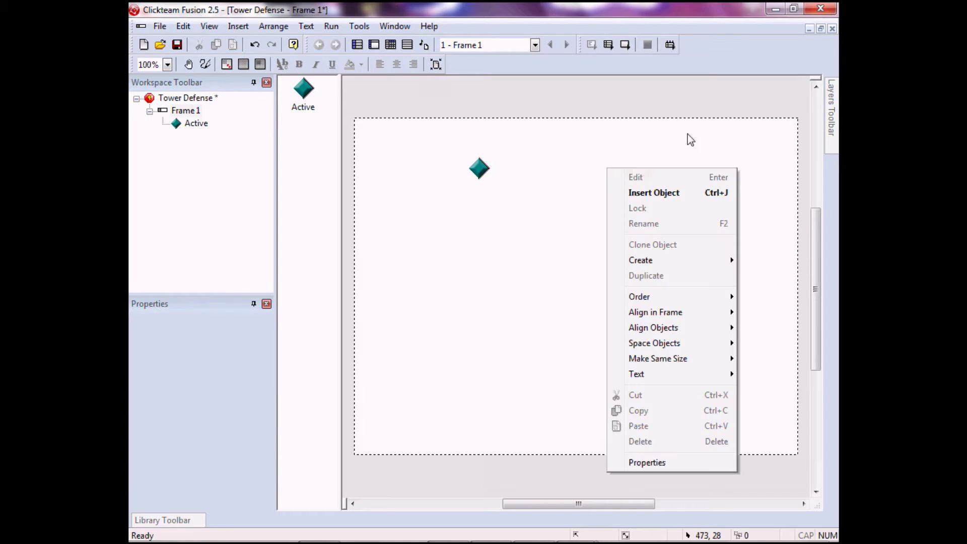
click(680, 191)
click(589, 180)
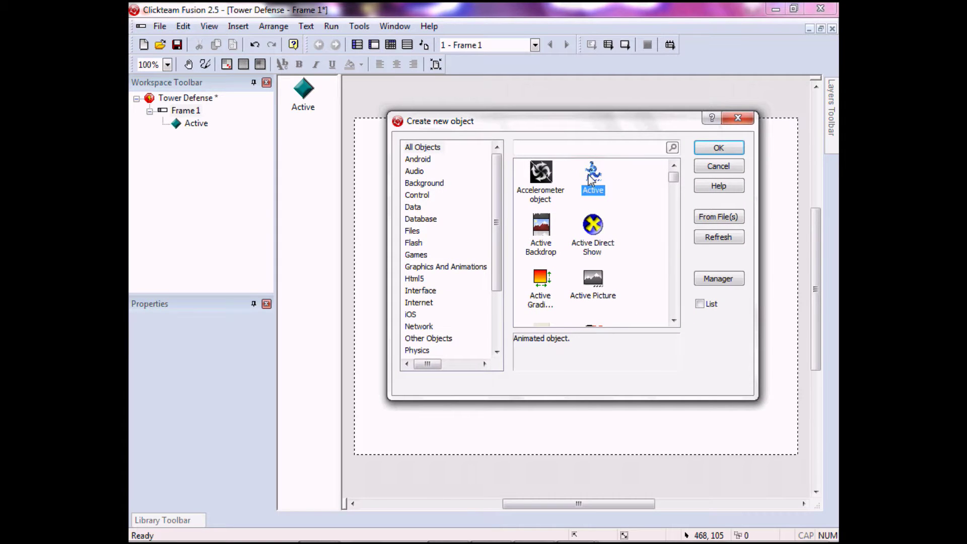
double_click(589, 180)
click(604, 169)
right_click(618, 244)
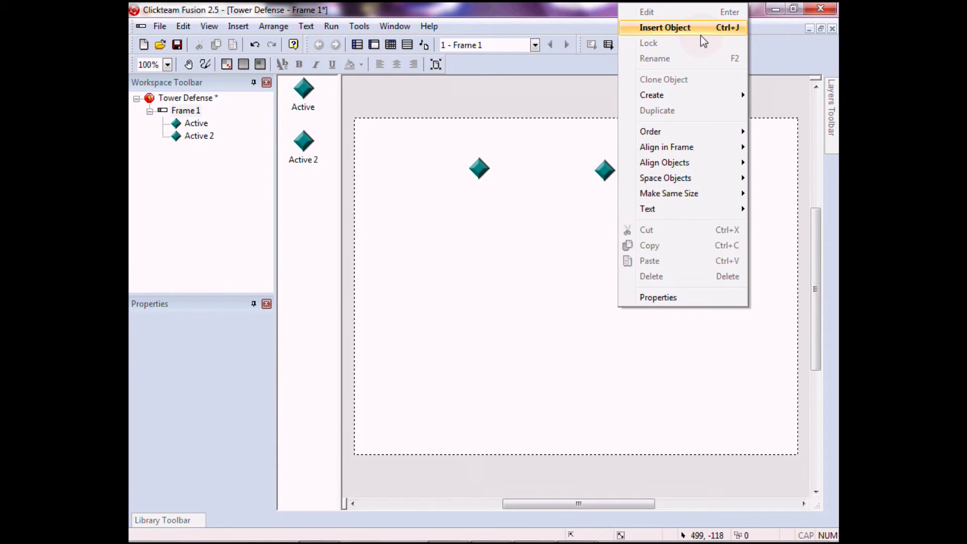
click(664, 27)
click(594, 172)
double_click(594, 173)
click(606, 234)
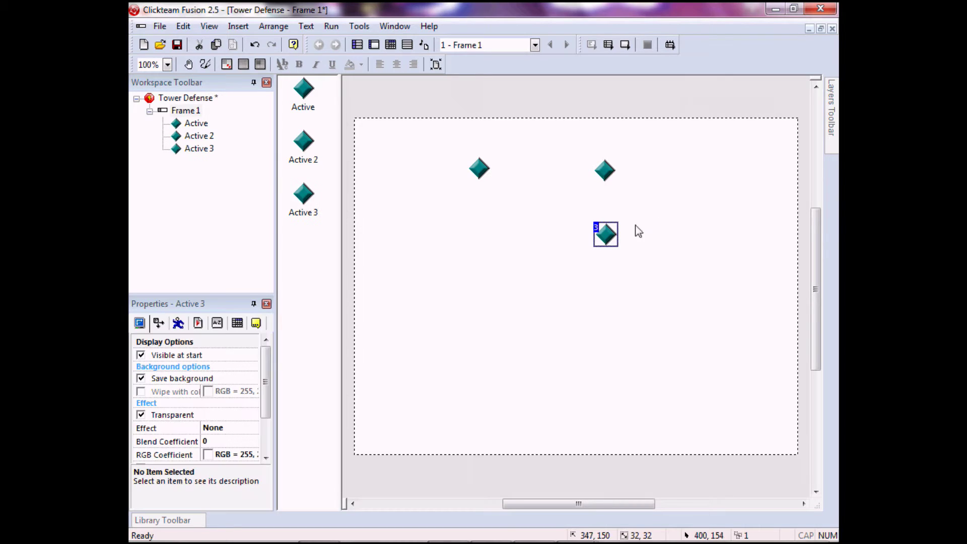
Insert Active 4 and Active 5, then drag the first Active up-left to 116,25
right_click(662, 216)
click(684, 240)
click(601, 173)
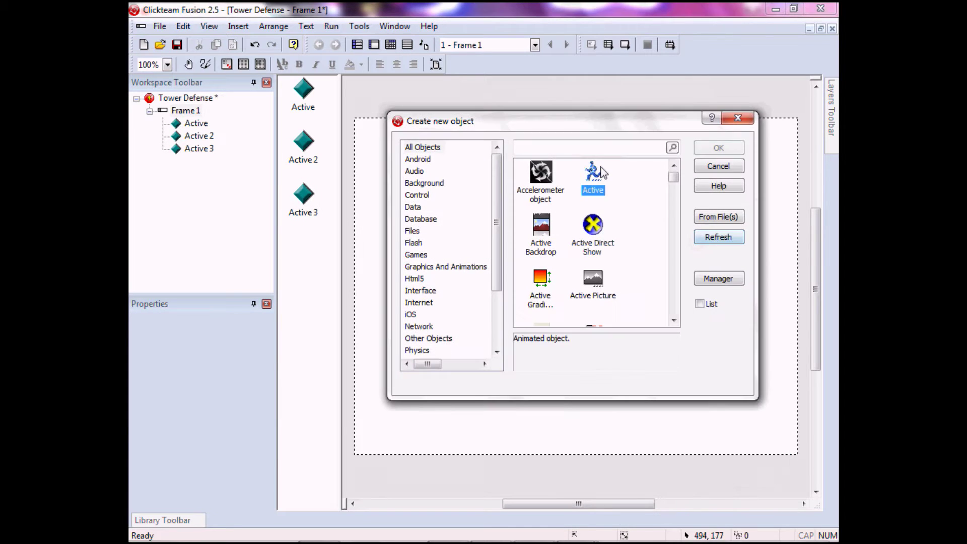
double_click(603, 171)
click(669, 170)
click(664, 204)
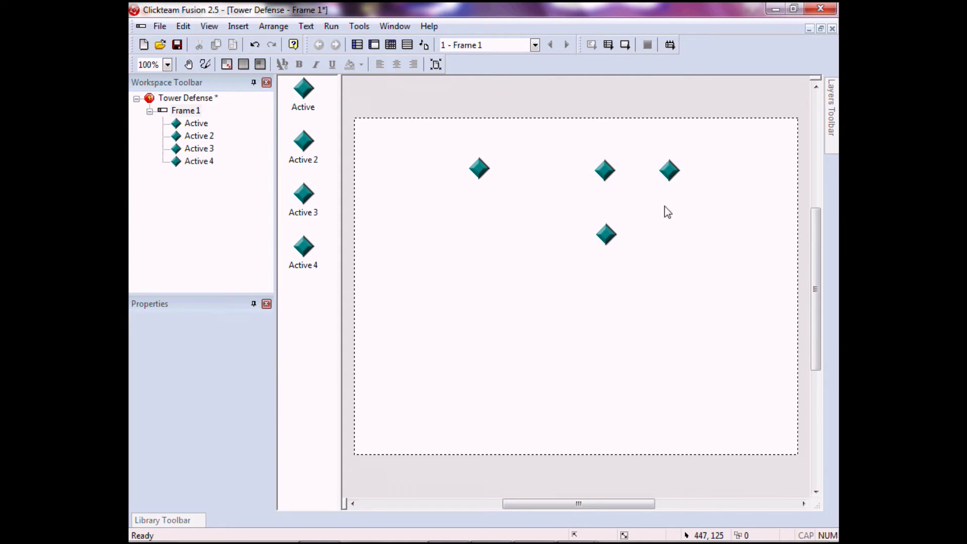
right_click(664, 207)
click(709, 231)
click(597, 177)
double_click(604, 186)
click(667, 236)
click(488, 186)
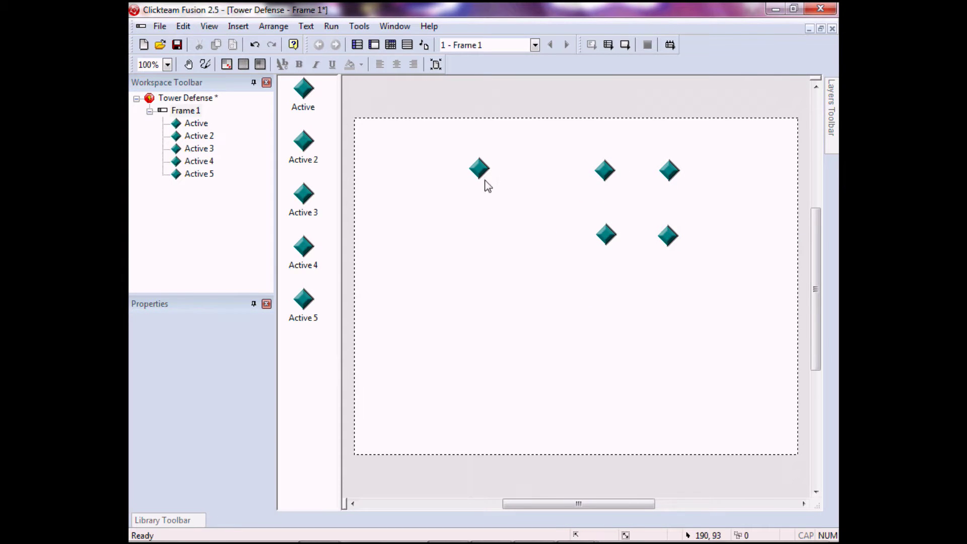
drag(486, 172, 451, 154)
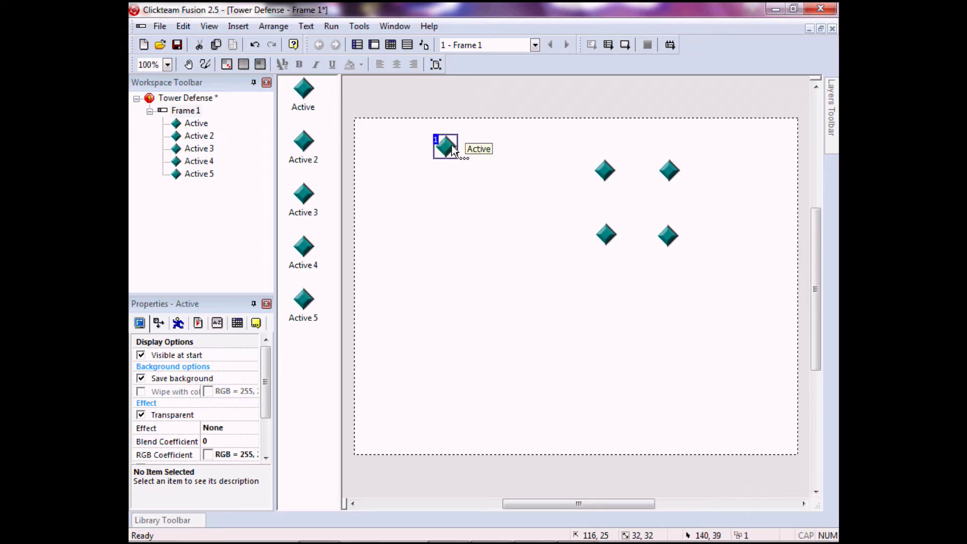
Clear the Active object's image and resize its canvas to 100 by 100
double_click(452, 148)
click(141, 30)
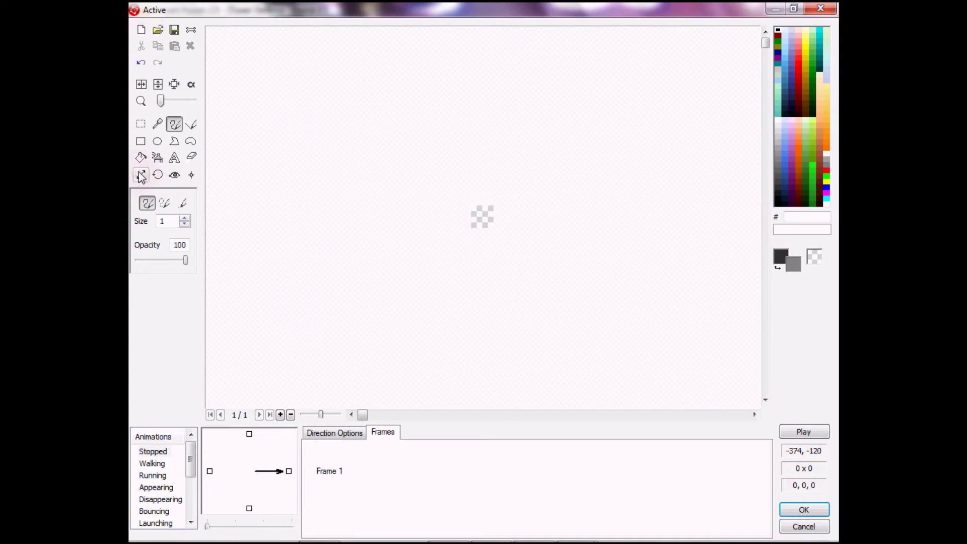
click(141, 175)
drag(165, 200, 137, 220)
text(100100)
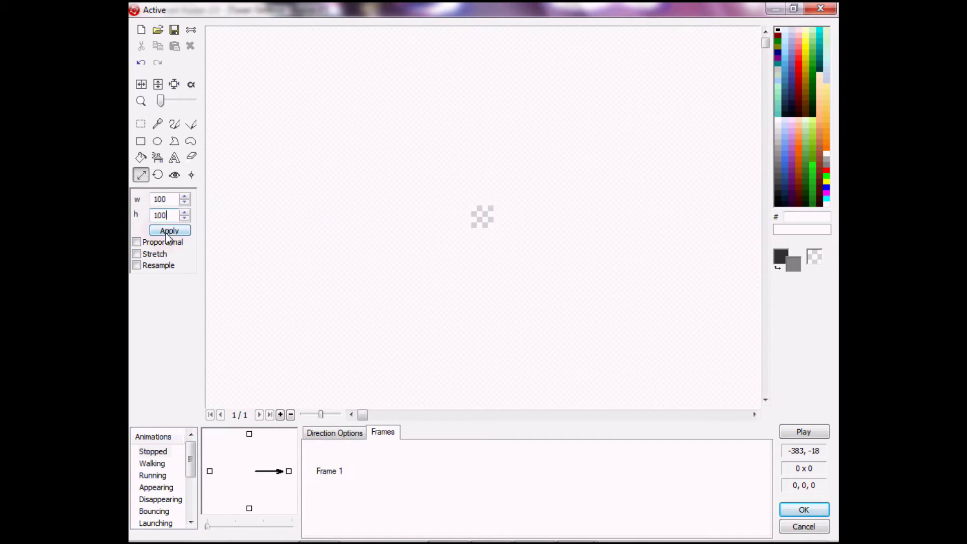
click(166, 231)
Change the canvas size to 150 wide by 120 high
drag(164, 98, 174, 100)
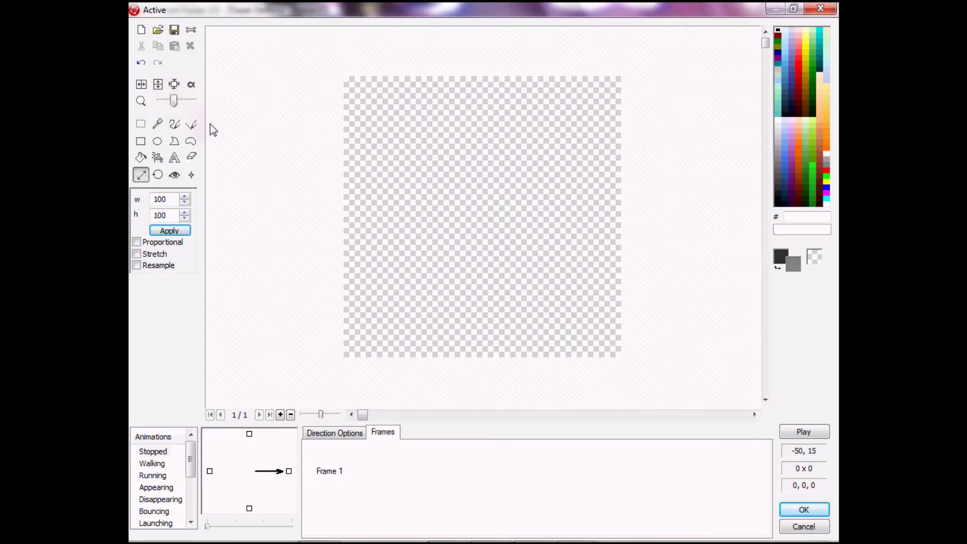
click(169, 200)
key(BackSpace)
key(BackSpace)
click(177, 230)
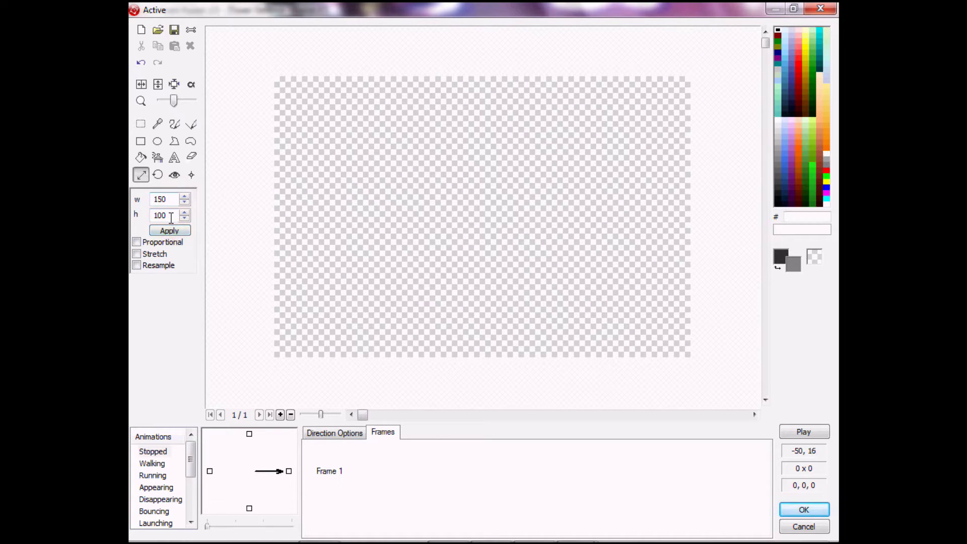
drag(172, 217, 156, 216)
click(168, 231)
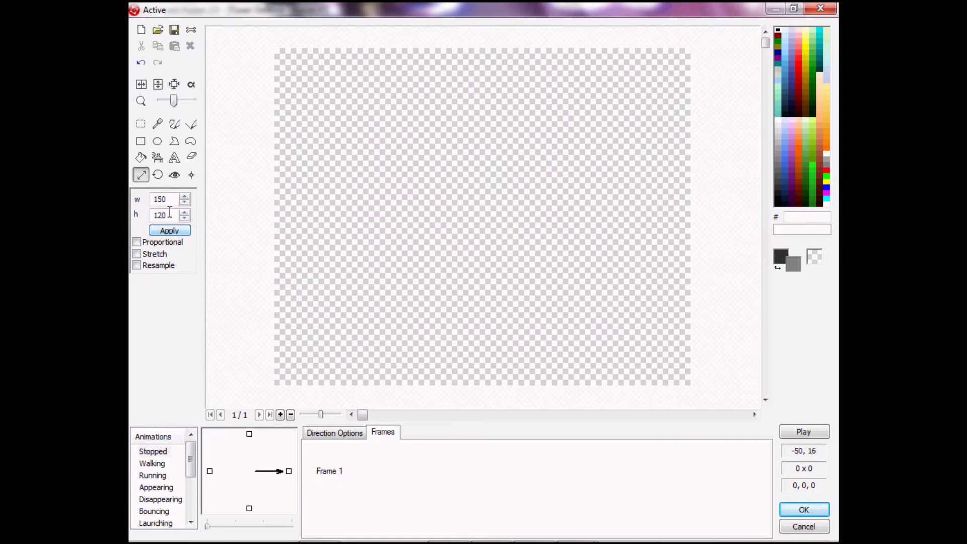
Draw a large circle and fill it solid green
click(158, 141)
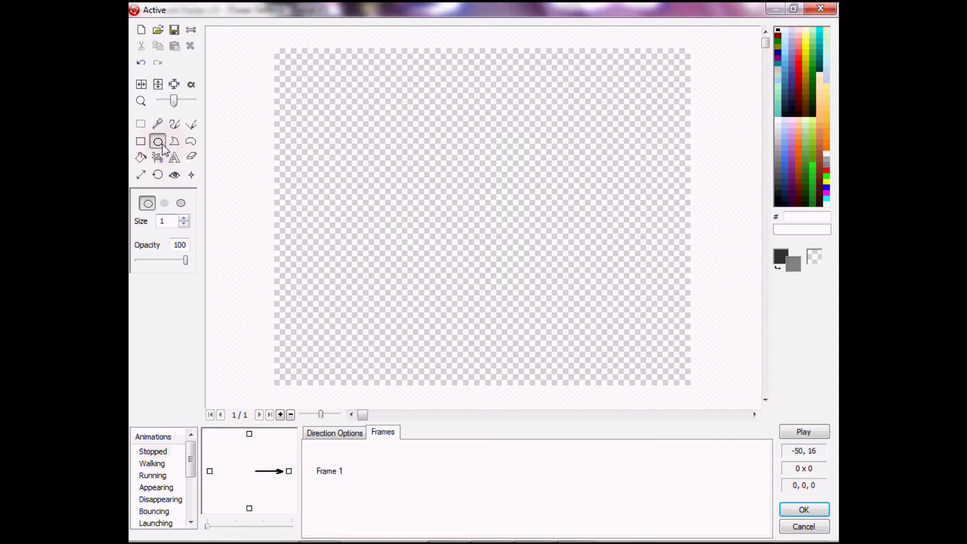
right_click(806, 153)
click(811, 176)
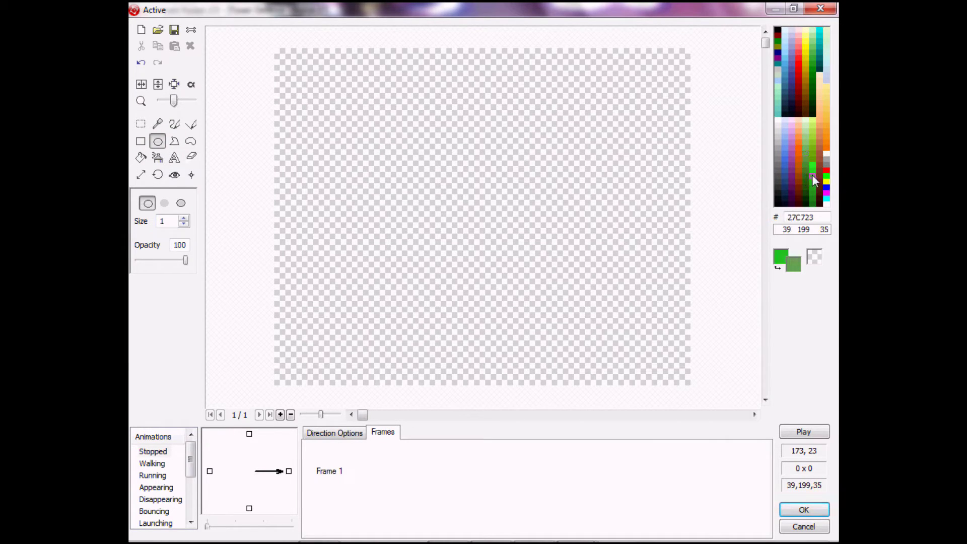
mouse_move(335, 85)
mouse_down()
mouse_move(501, 176)
mouse_move(511, 309)
mouse_move(551, 309)
mouse_up()
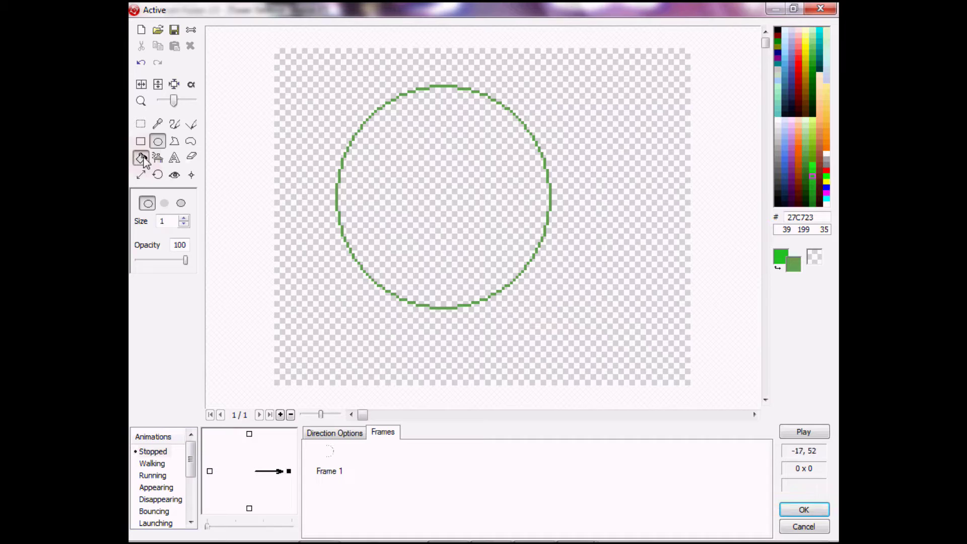
click(140, 157)
click(406, 173)
click(172, 87)
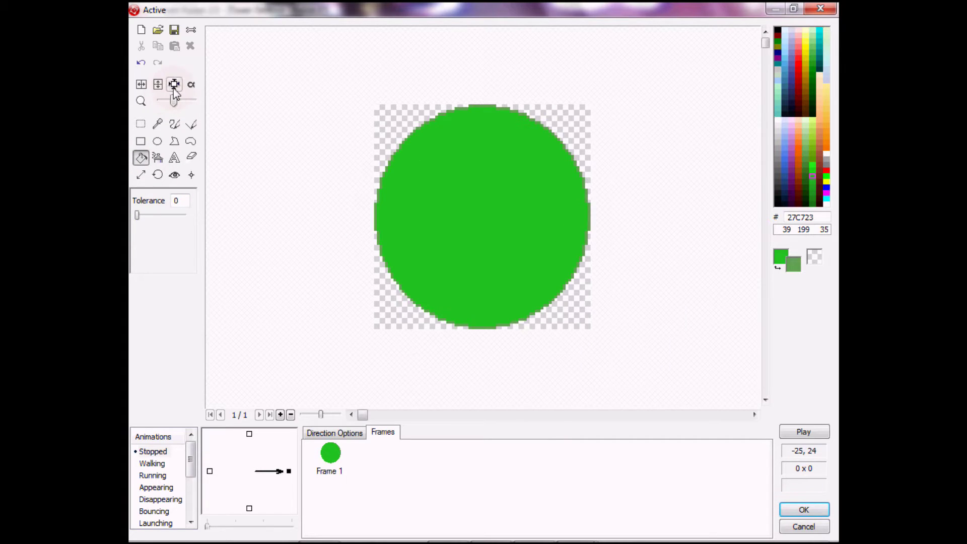
key(ctrl+z)
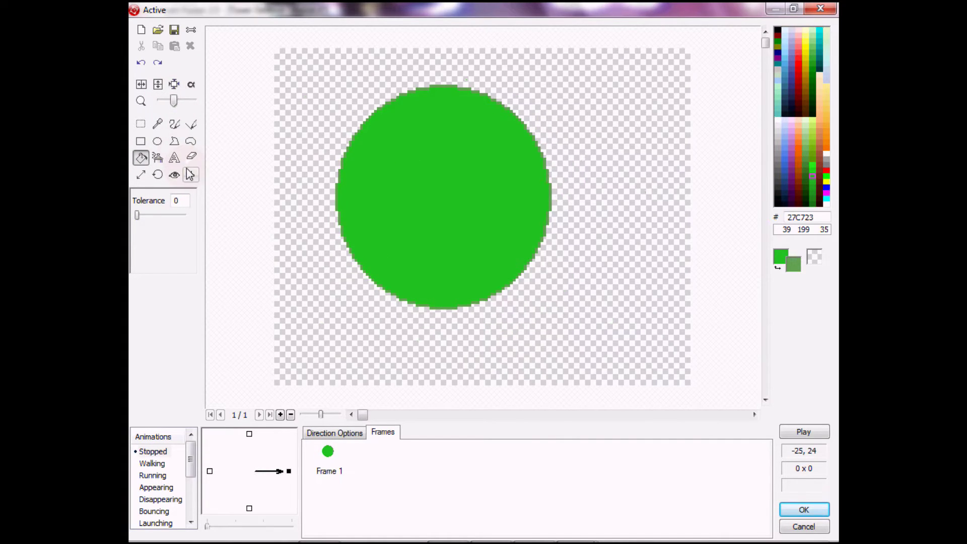
Draw a rectangular barrel below the circle and fill it grey
click(140, 144)
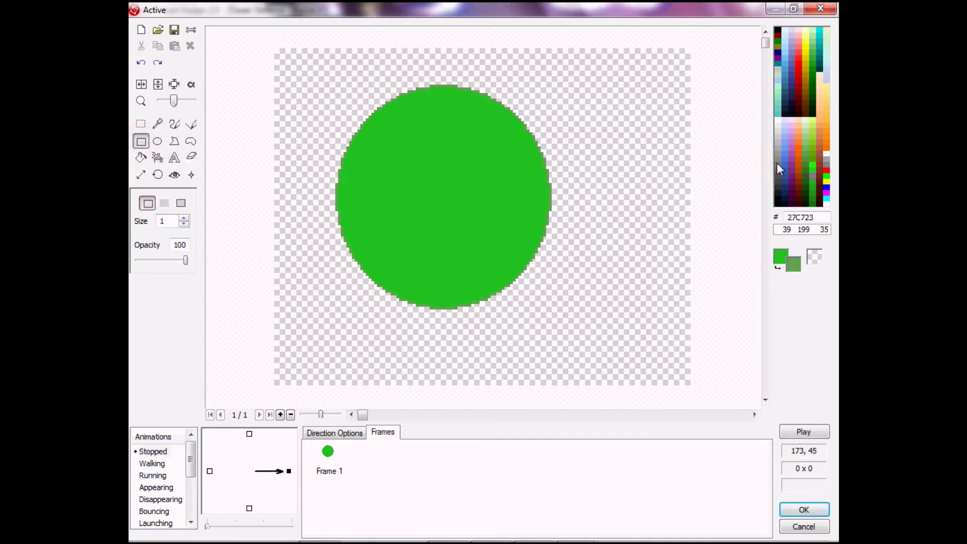
right_click(777, 147)
click(777, 171)
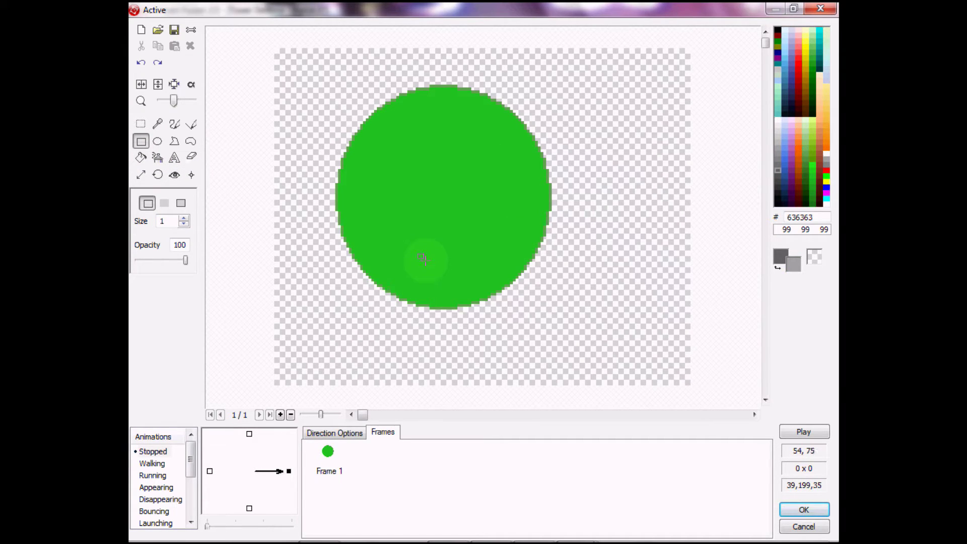
drag(422, 259, 465, 387)
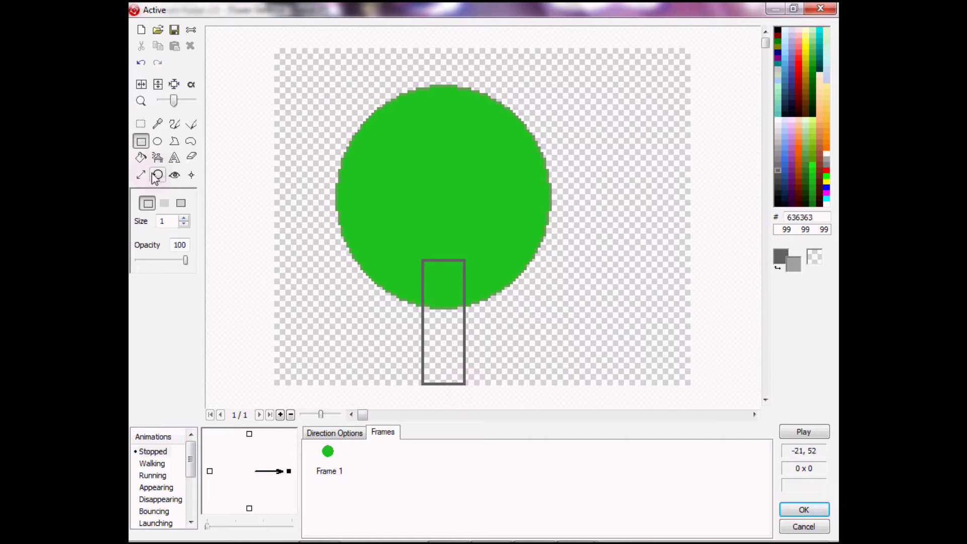
click(141, 157)
click(449, 274)
click(448, 343)
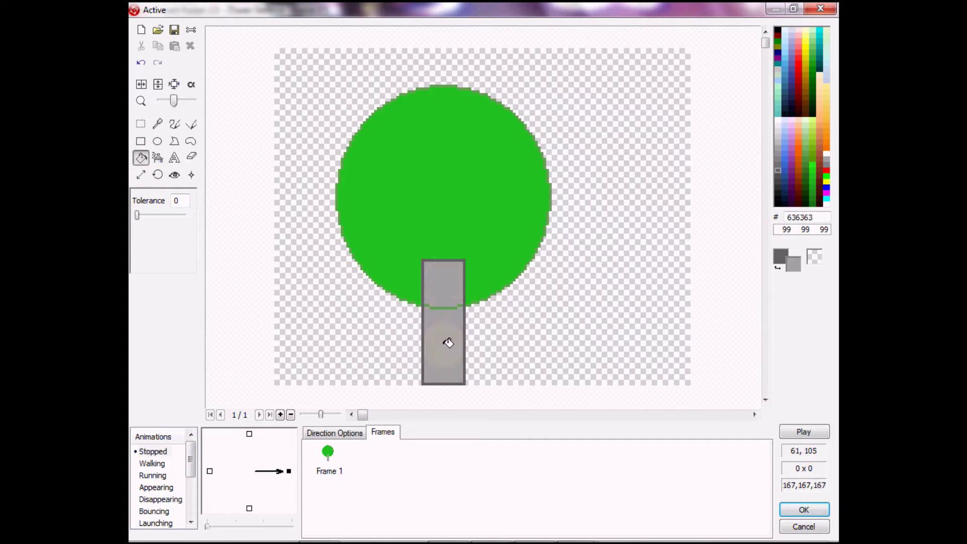
click(432, 303)
click(462, 303)
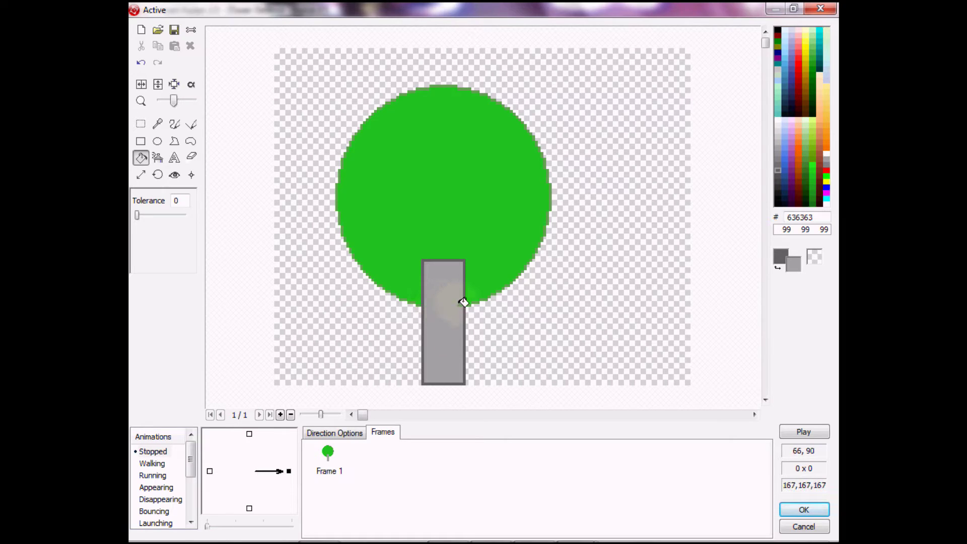
click(462, 301)
Crop the sprite to its drawing and centre its hotspot
click(173, 84)
click(174, 174)
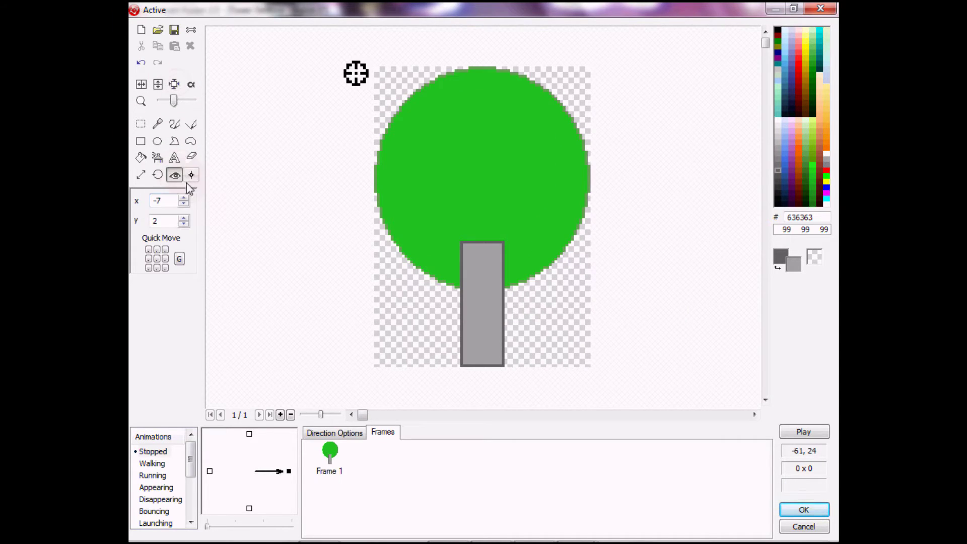
click(156, 259)
Place the action point at the barrel's bottom end, 39,102
click(192, 175)
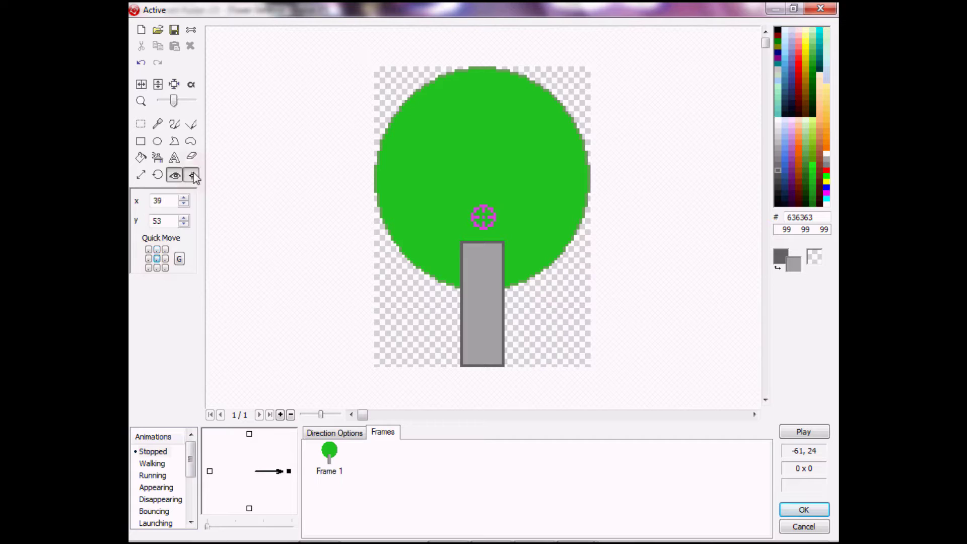
click(482, 352)
click(483, 354)
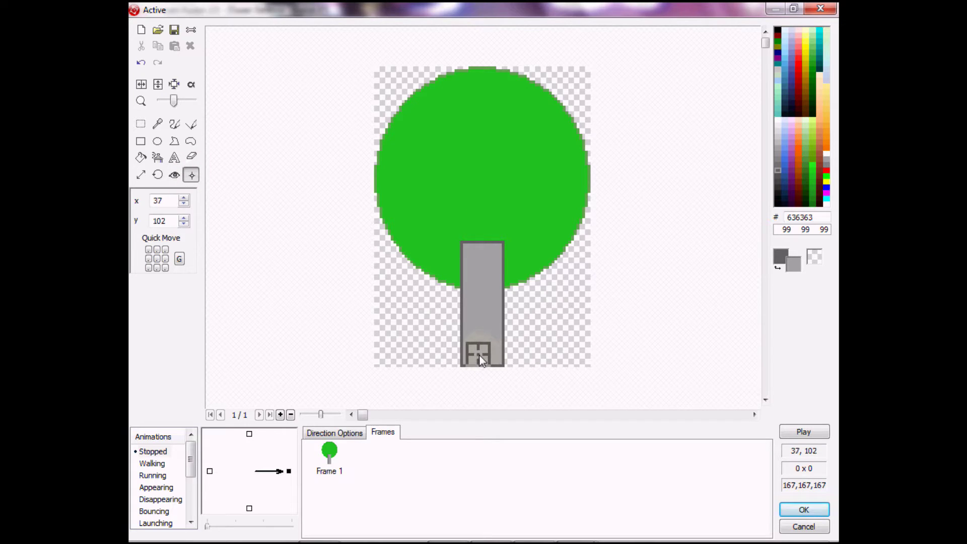
click(482, 356)
click(485, 355)
click(482, 356)
Copy the turret frame, paste it into another direction and rotate it so the barrel points right
click(337, 454)
right_click(337, 454)
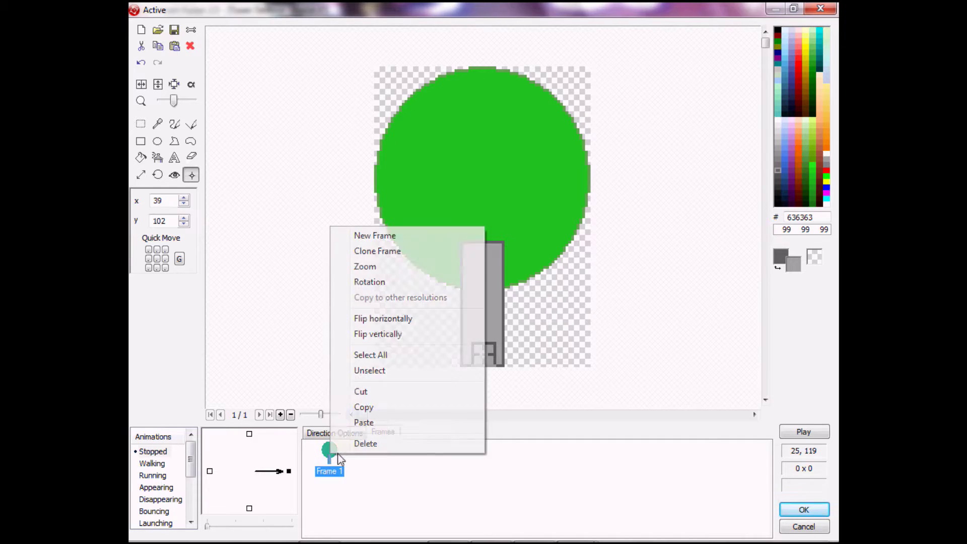
click(389, 407)
click(249, 508)
right_click(387, 482)
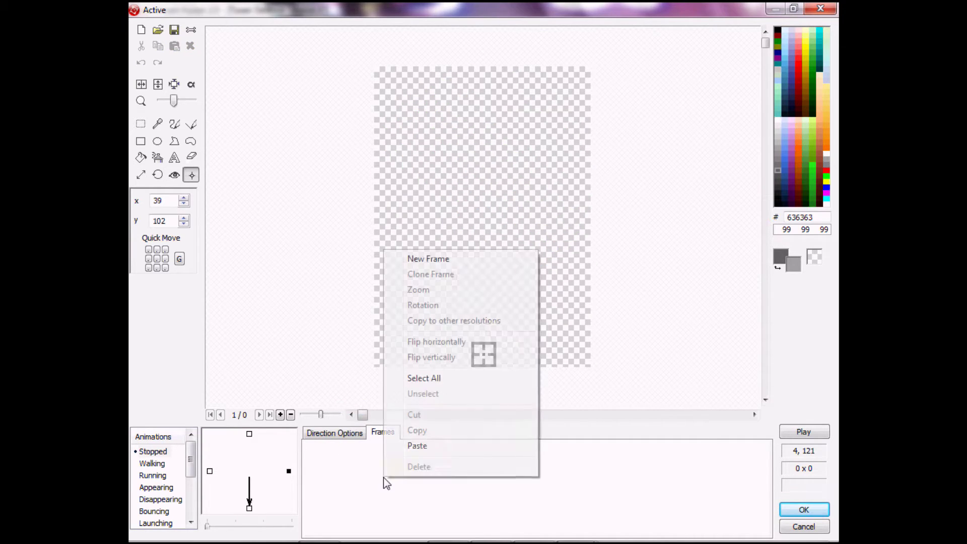
click(431, 446)
click(289, 470)
click(335, 467)
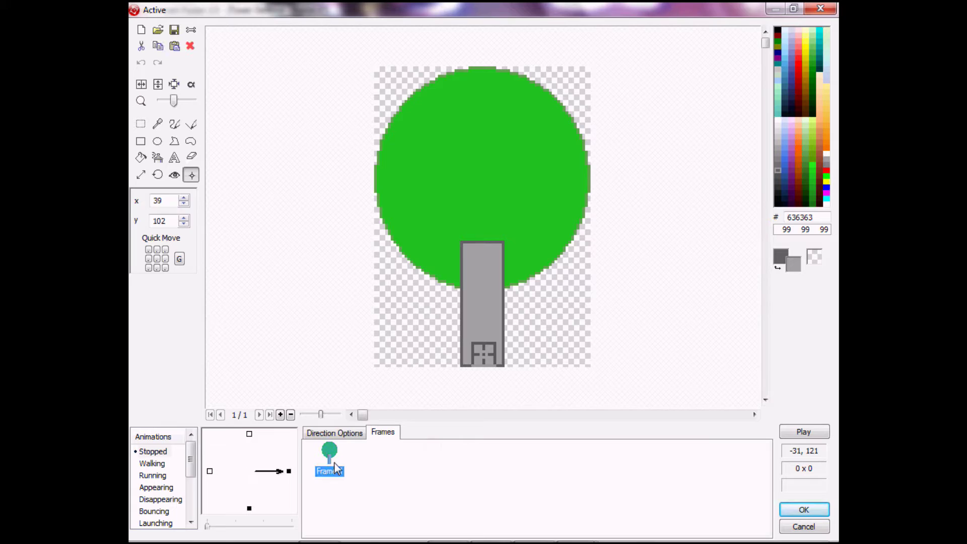
click(170, 176)
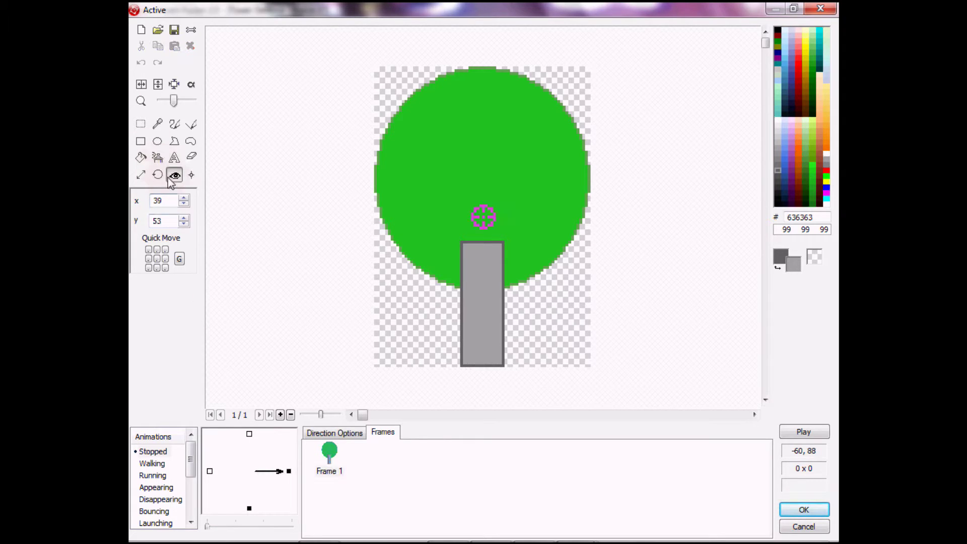
click(158, 176)
click(163, 233)
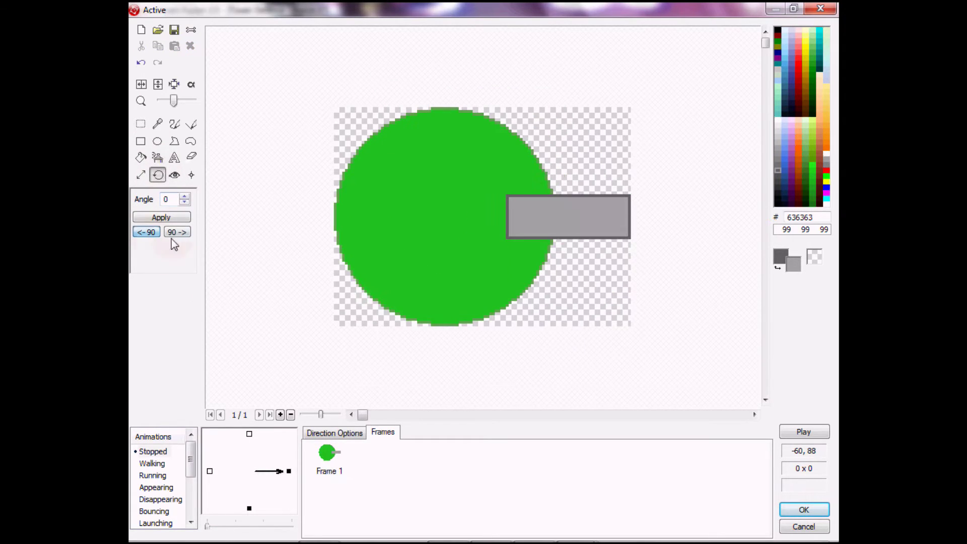
click(328, 459)
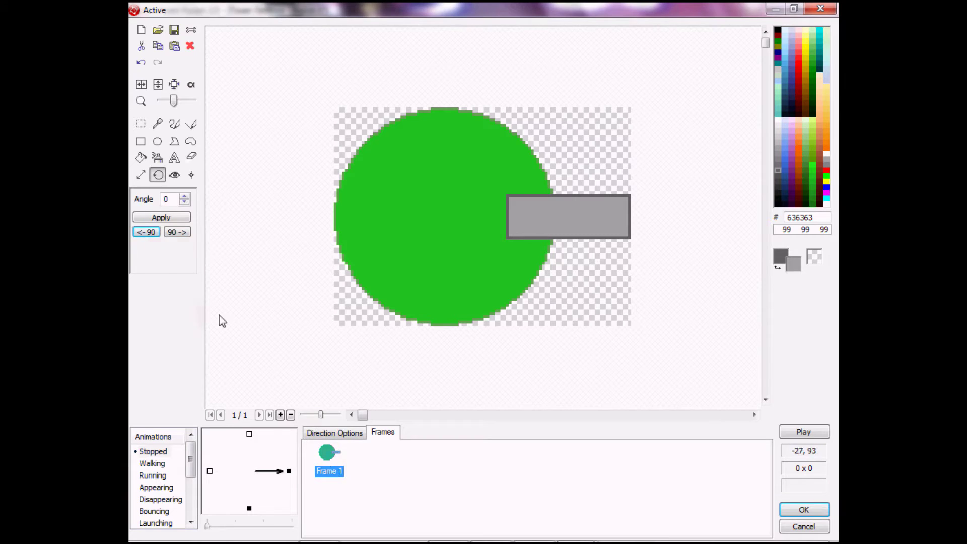
click(174, 176)
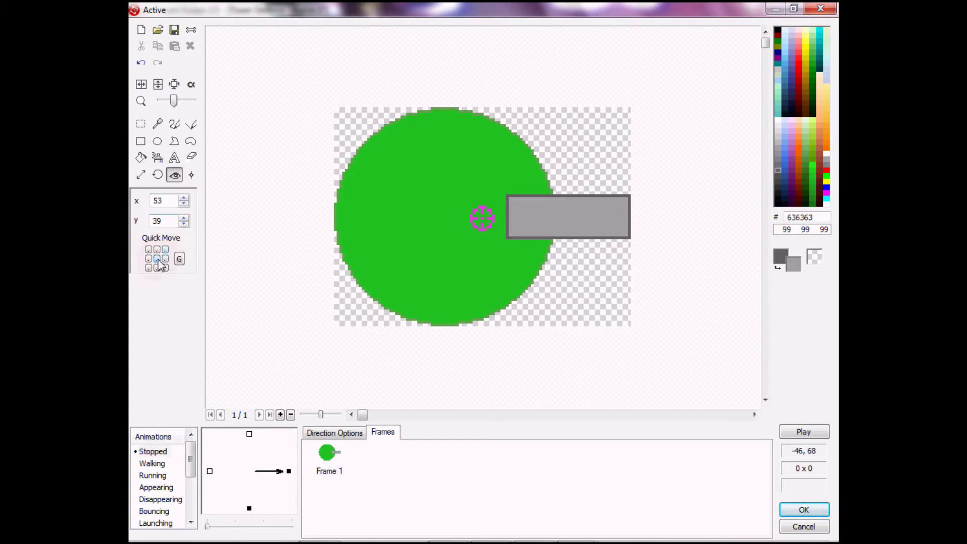
Paste the turret into the upward direction and rotate it a quarter turn
click(249, 434)
right_click(343, 479)
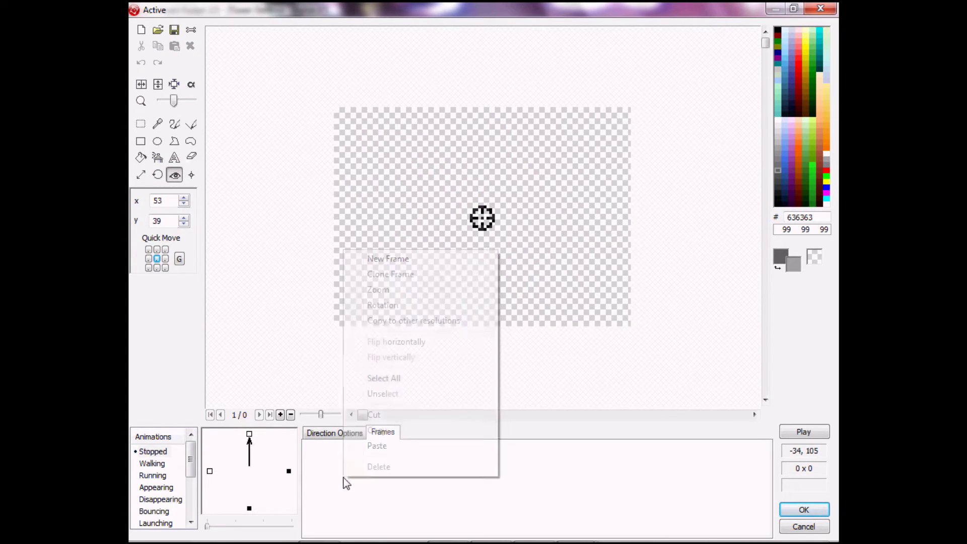
click(377, 446)
click(329, 456)
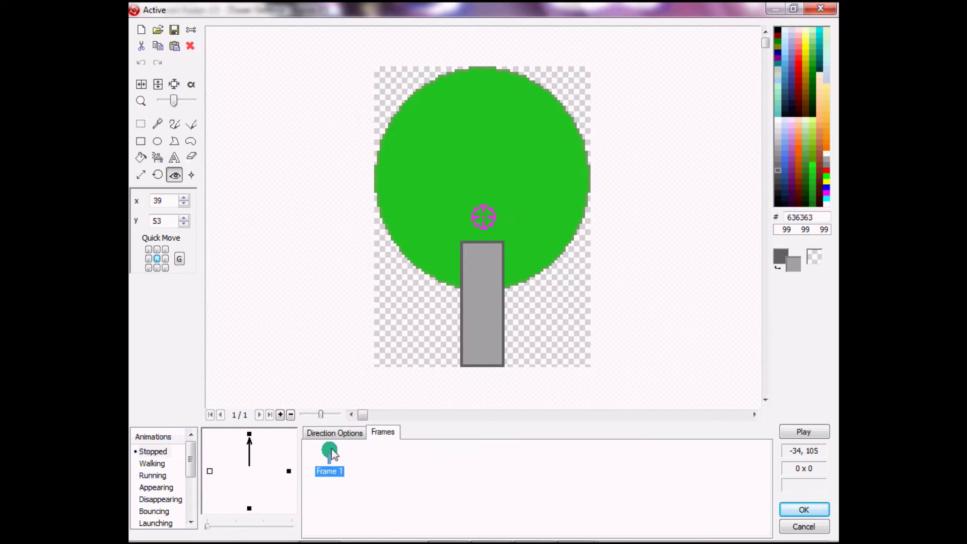
click(158, 176)
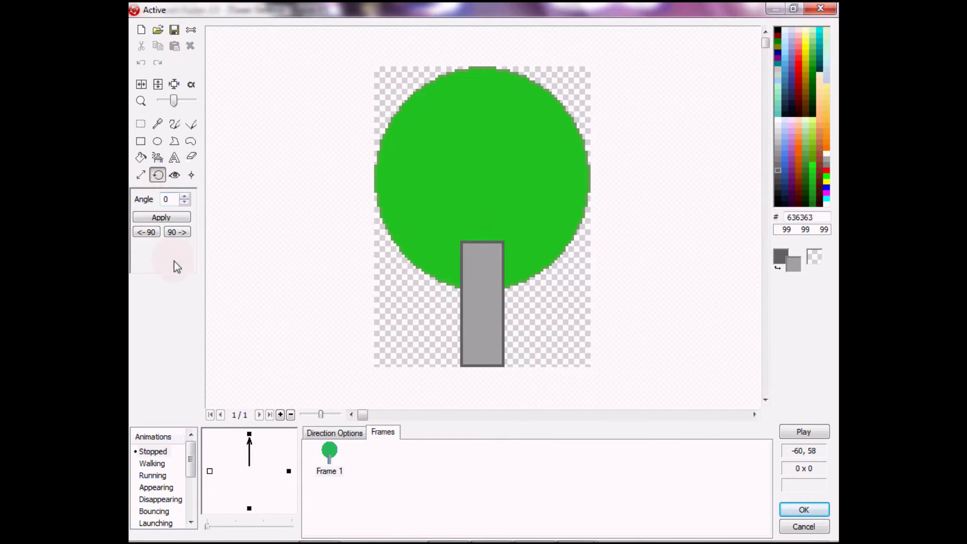
click(170, 232)
click(170, 232)
click(174, 175)
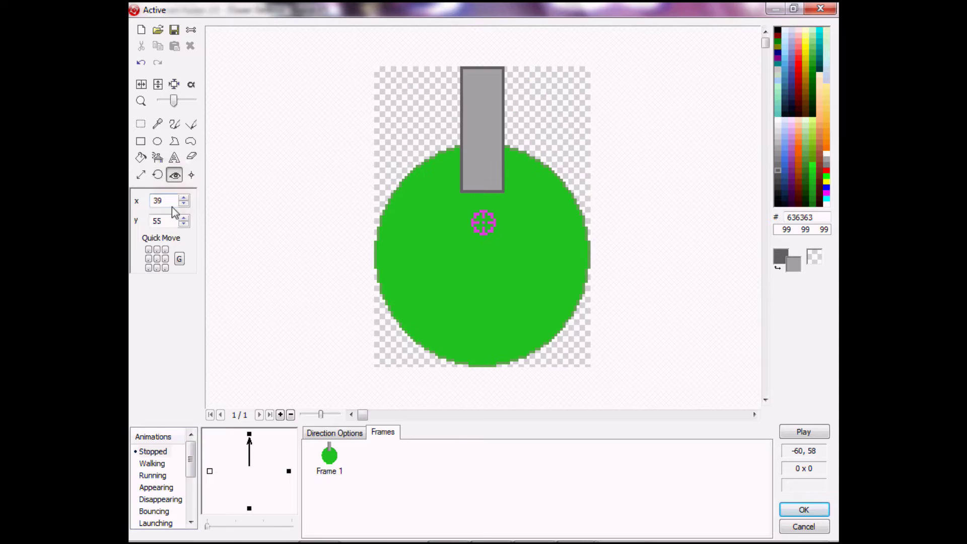
Paste the turret into the left direction, rotate it to point left, and centre its action point
click(210, 470)
right_click(359, 484)
click(375, 454)
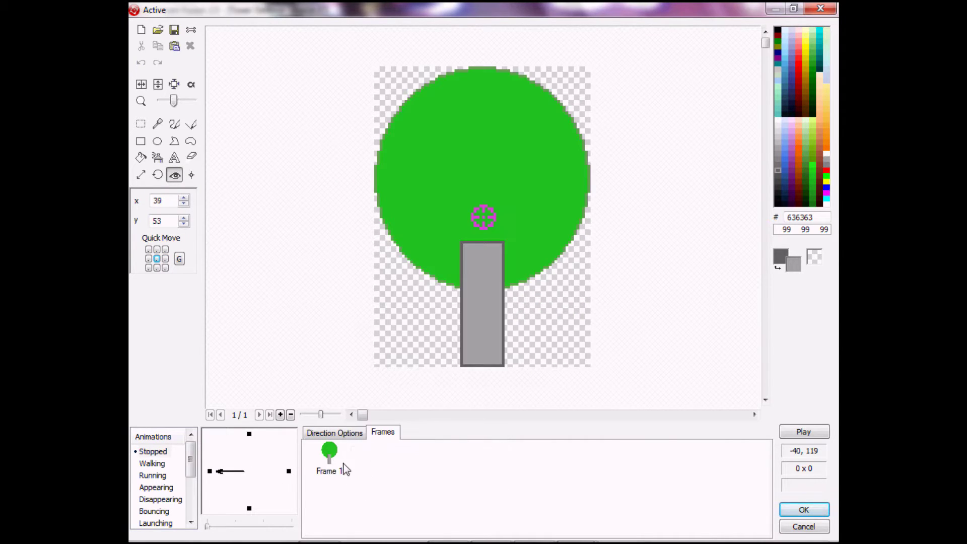
click(329, 468)
click(158, 175)
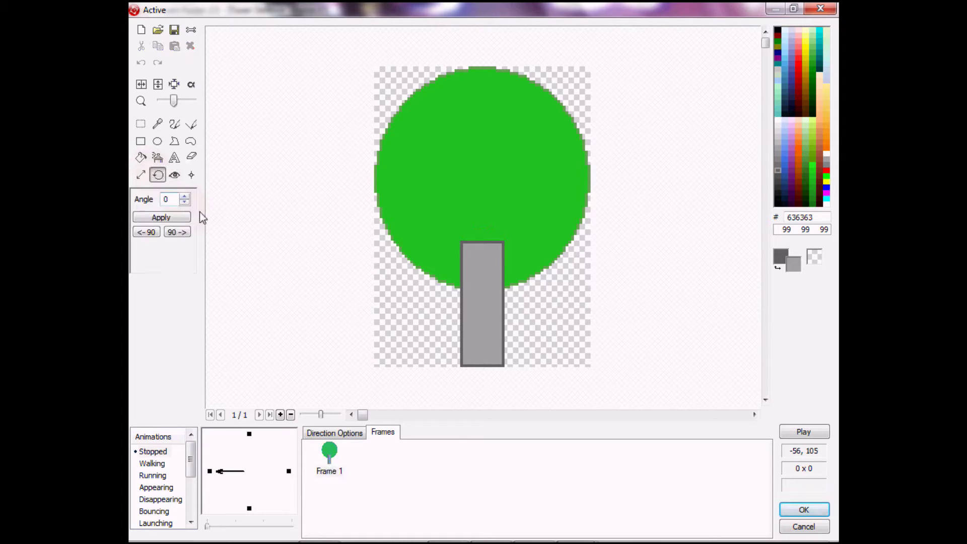
click(177, 232)
click(175, 176)
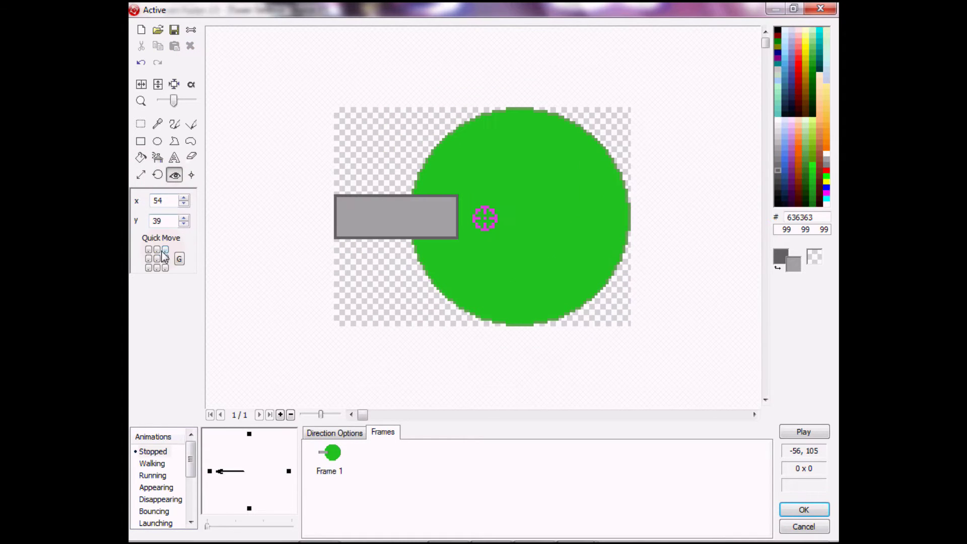
click(157, 259)
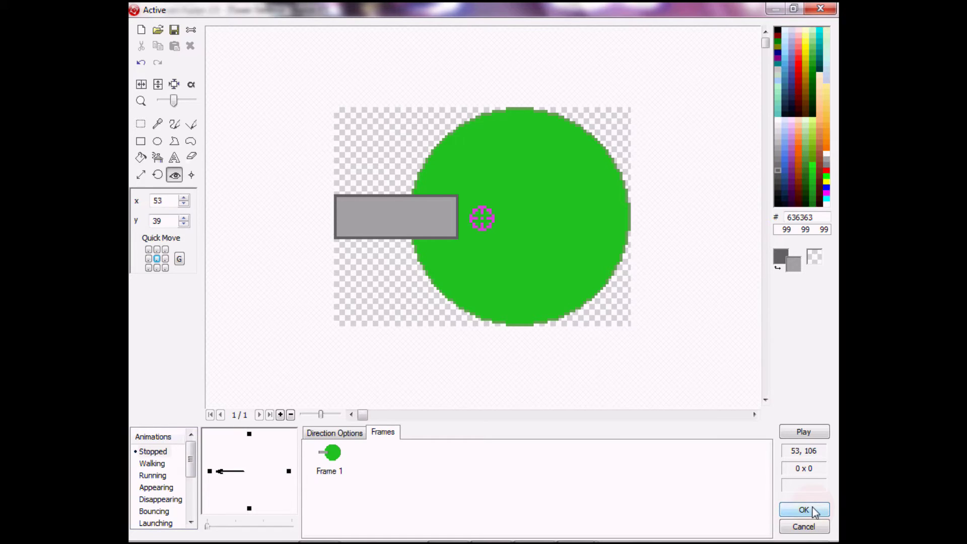
Try more animation directions, return to four, and confirm the turret animation
click(223, 523)
click(222, 497)
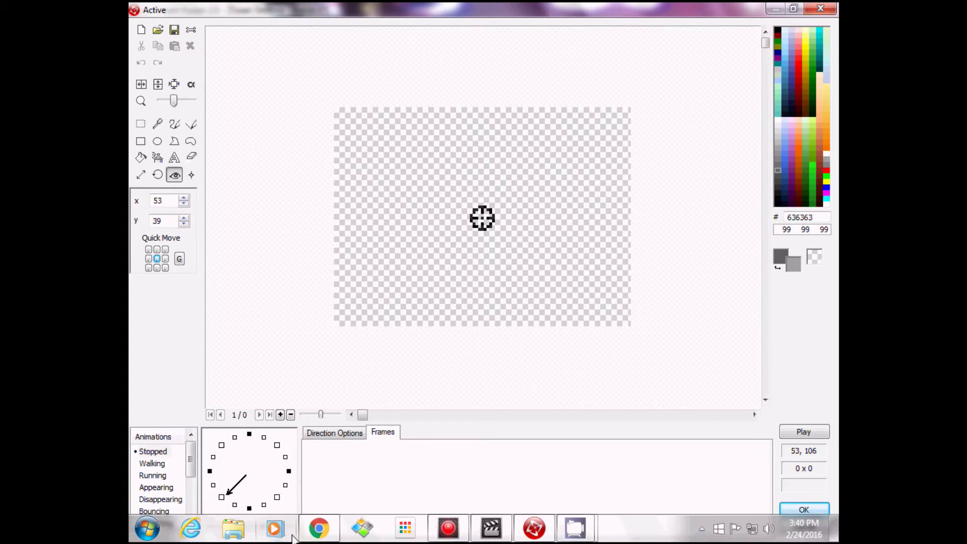
click(290, 525)
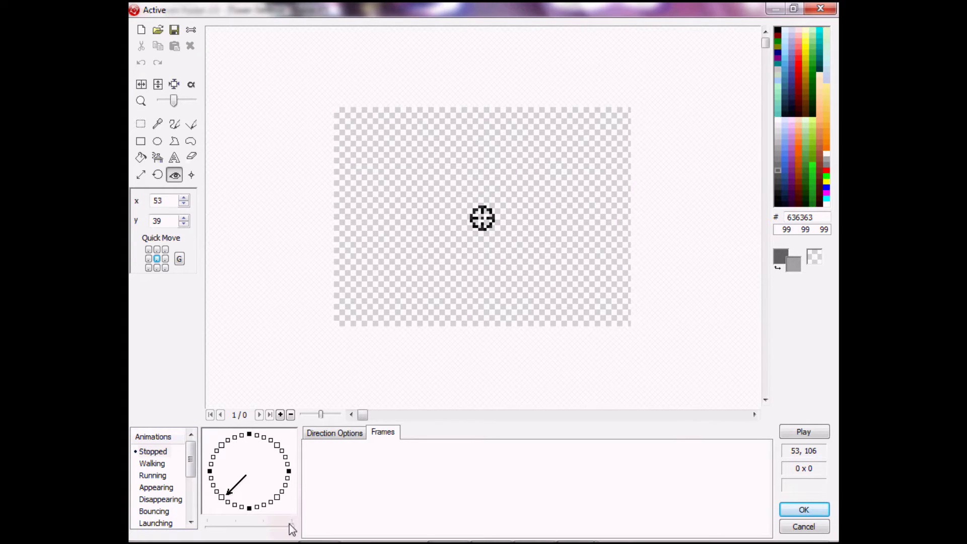
drag(293, 525, 206, 524)
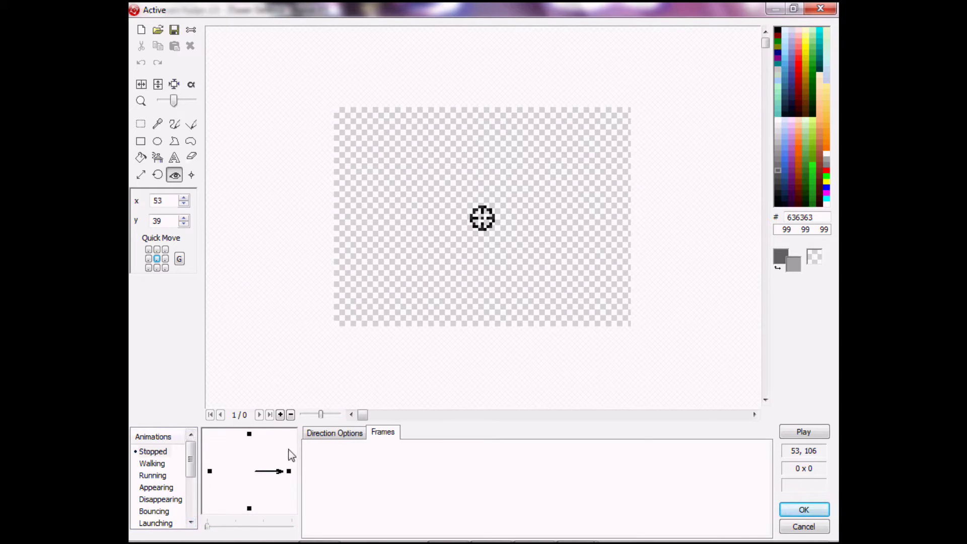
click(289, 472)
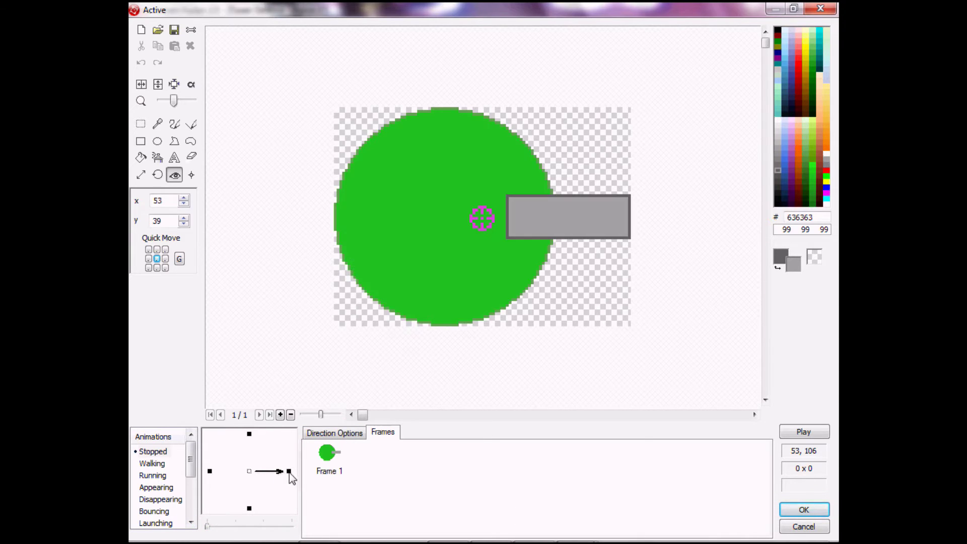
click(803, 510)
click(483, 250)
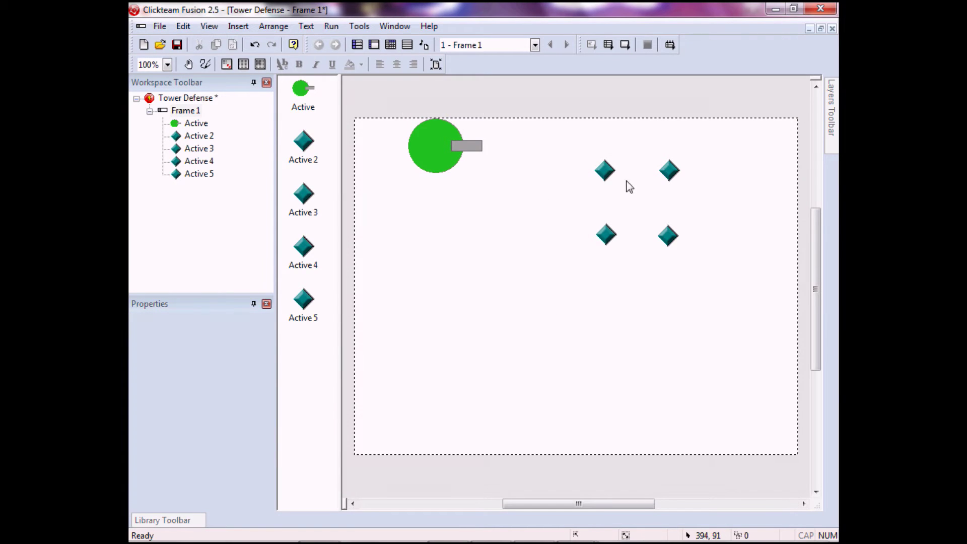
Clear Active 2's diamond image and draw a grey filled circle
double_click(605, 170)
click(141, 29)
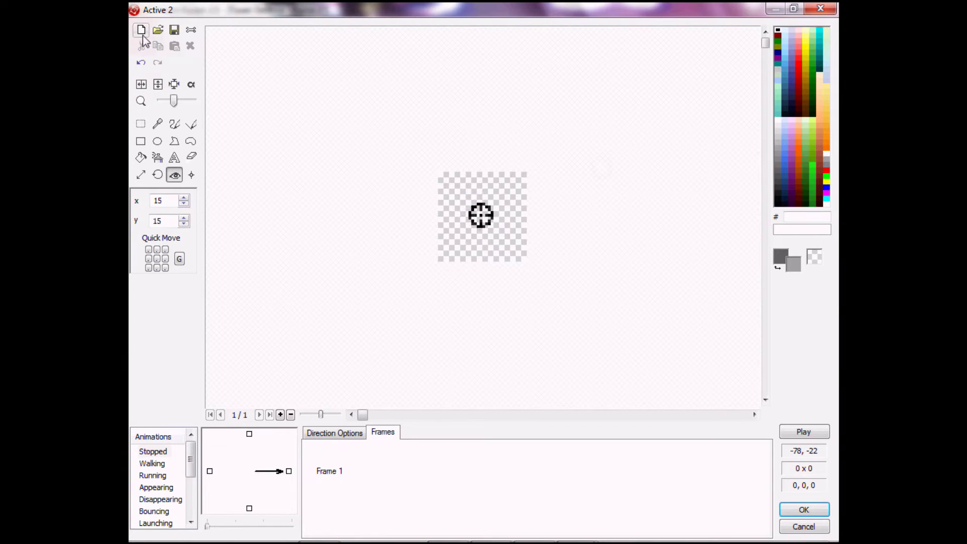
click(157, 141)
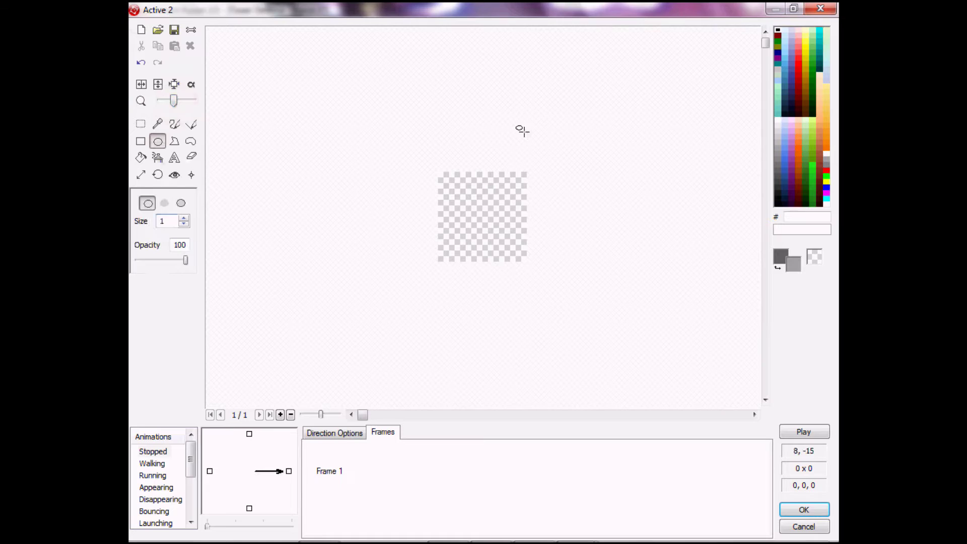
mouse_move(438, 172)
mouse_down()
mouse_move(470, 183)
mouse_move(524, 262)
mouse_up()
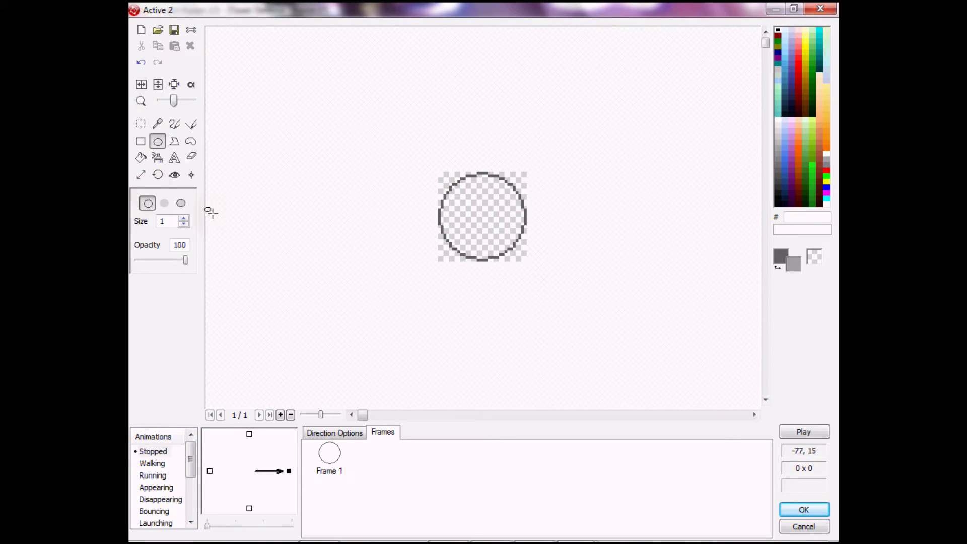
click(141, 157)
click(484, 216)
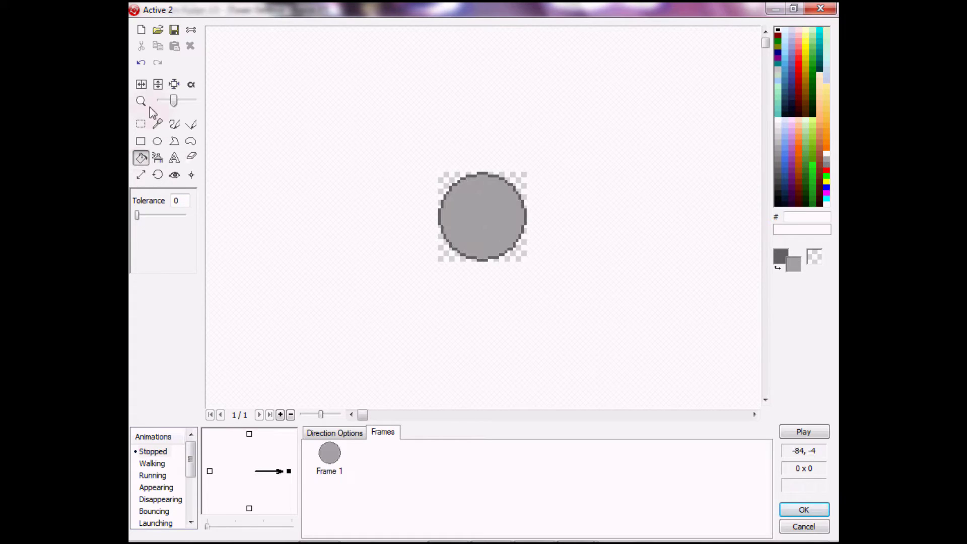
Centre the circle's action point and confirm the new image
click(174, 174)
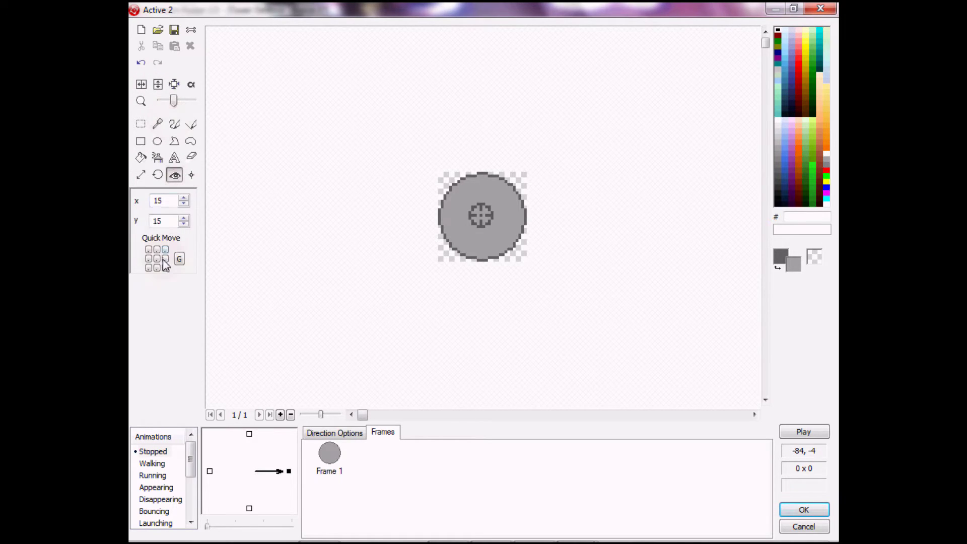
click(191, 175)
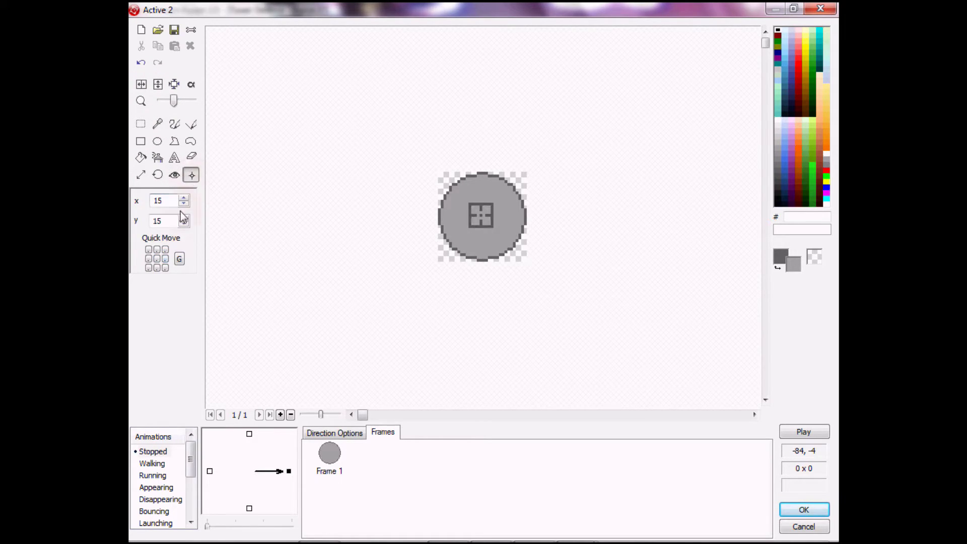
click(157, 258)
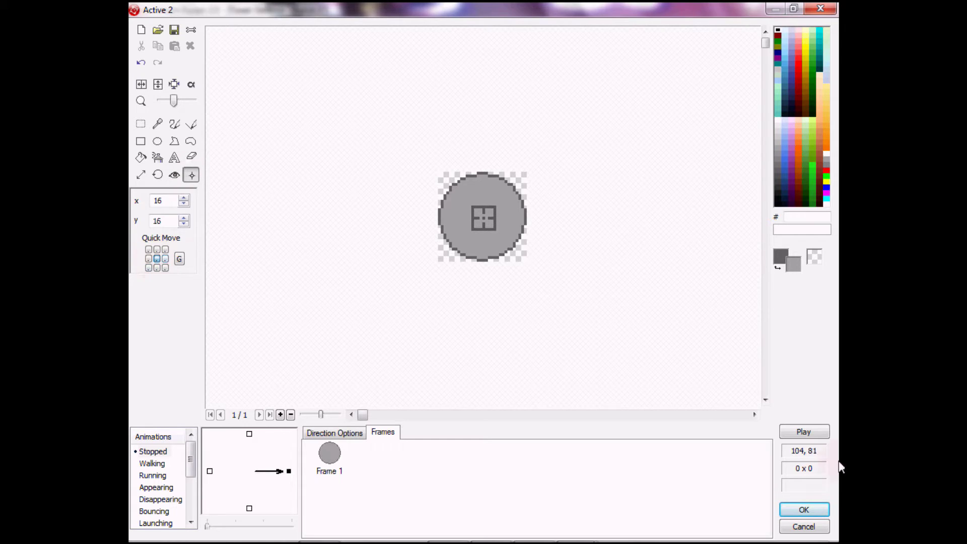
click(803, 509)
click(576, 302)
Rename the grey circle object to Bullet
drag(609, 173, 552, 165)
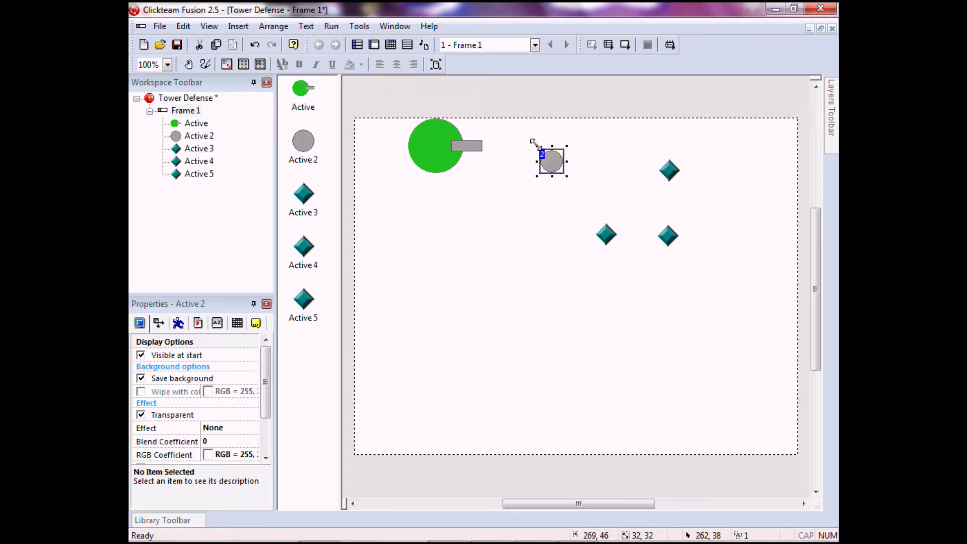
click(547, 159)
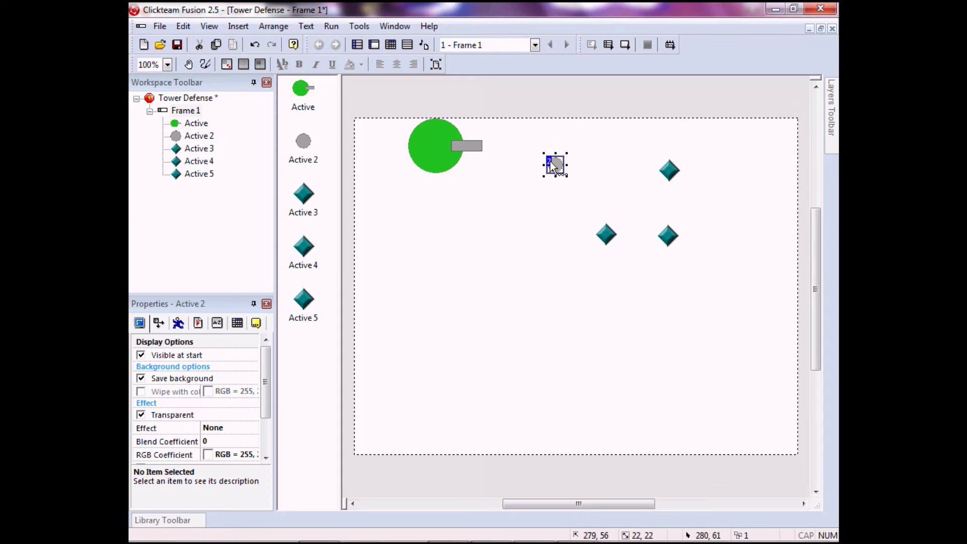
click(598, 195)
right_click(557, 165)
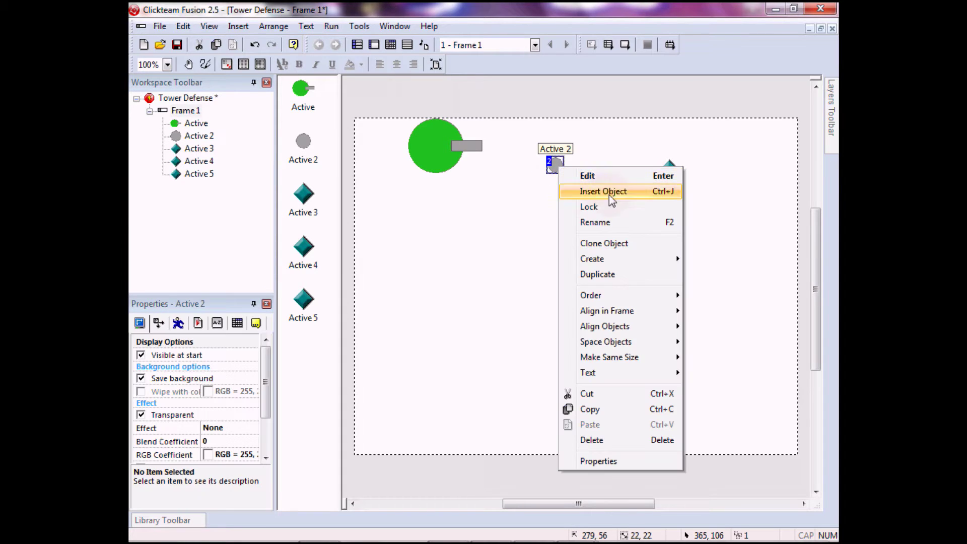
click(609, 222)
text(Bullet)
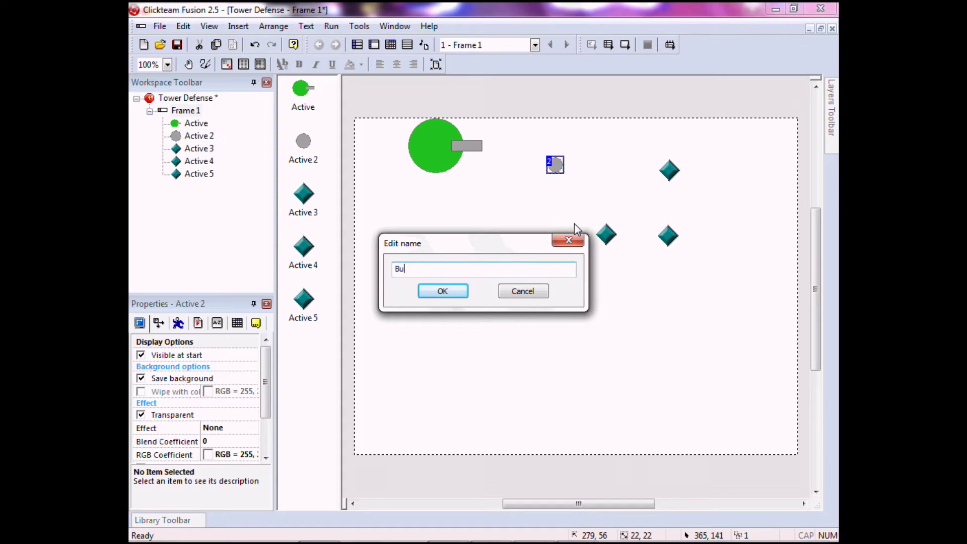
click(443, 292)
Park Bullet above the frame and shift the green turret to the right
drag(558, 168, 472, 87)
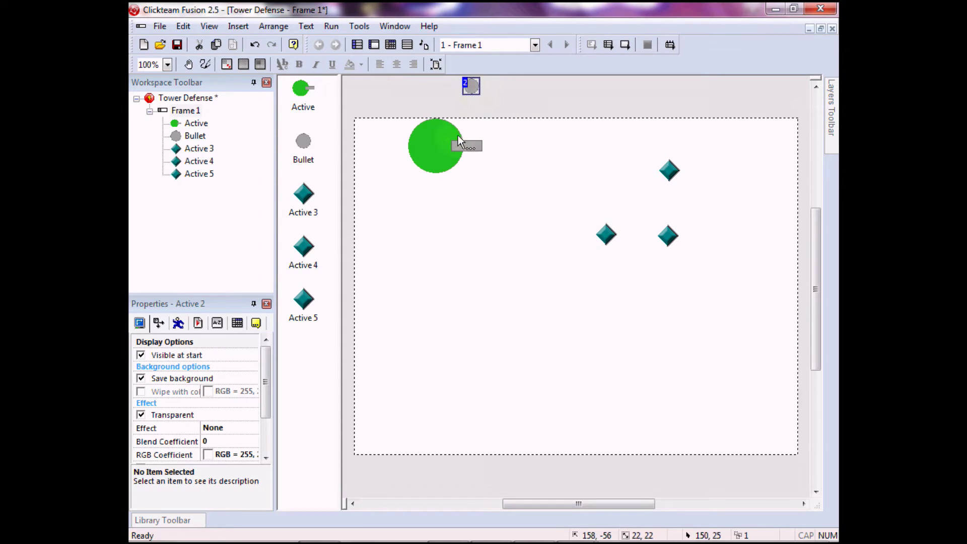
click(458, 135)
drag(576, 151, 624, 171)
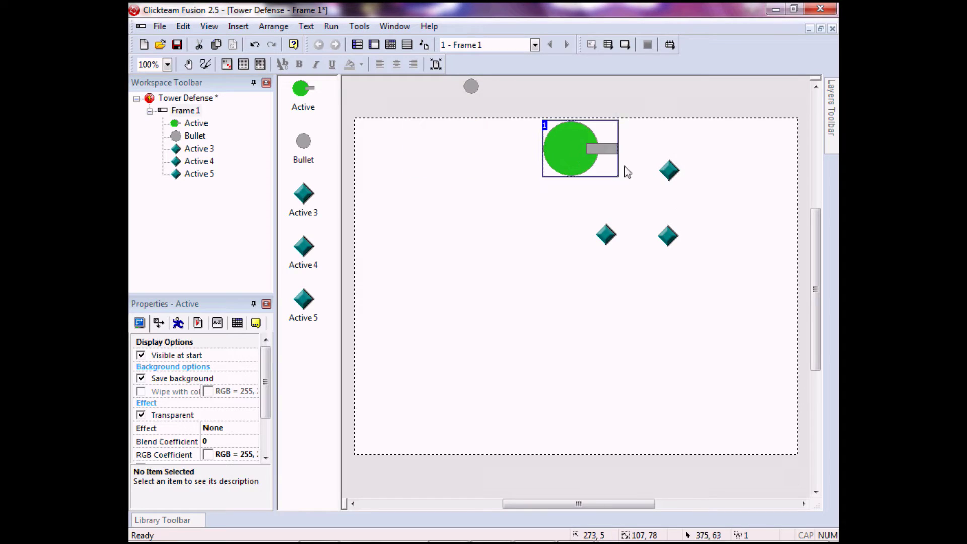
click(664, 173)
Clear Active 4's image and resize its canvas to 100 by 100
double_click(669, 171)
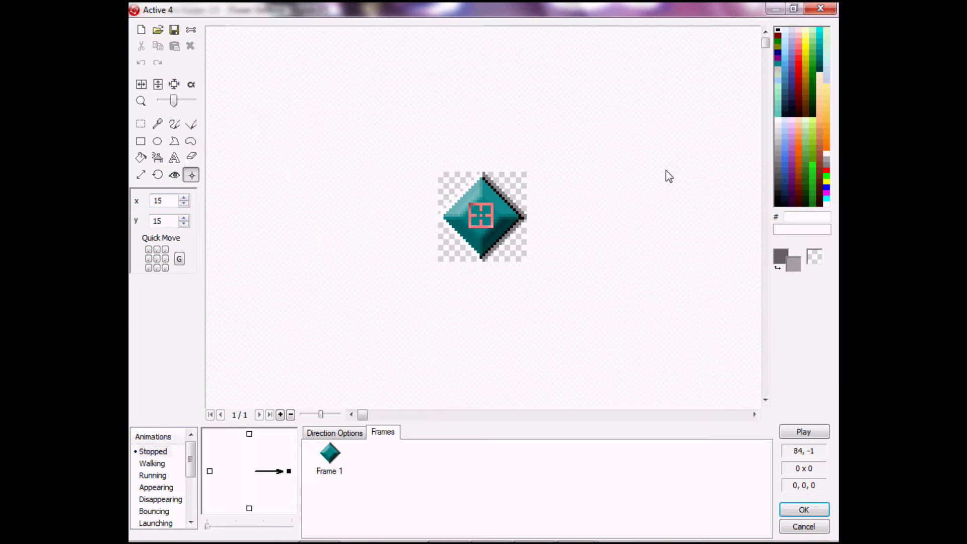
click(141, 29)
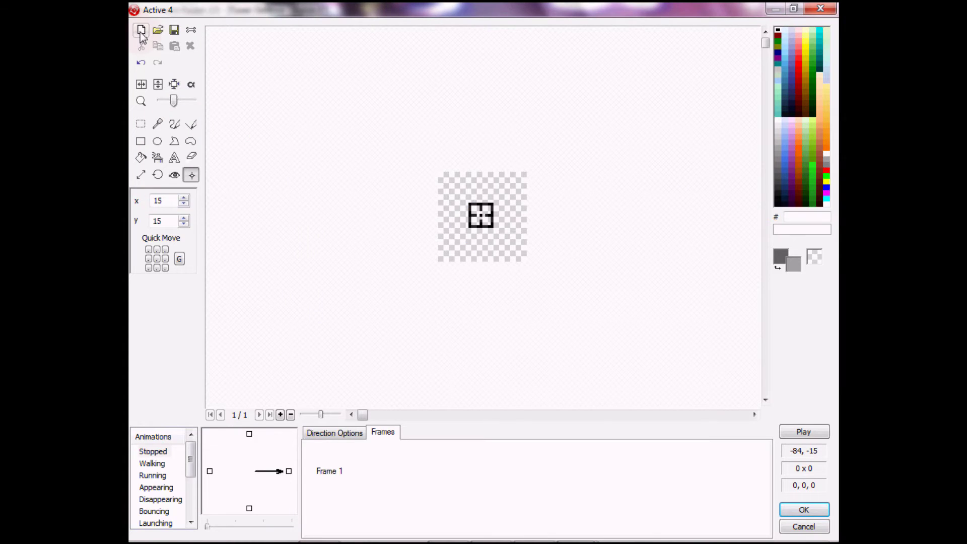
click(141, 175)
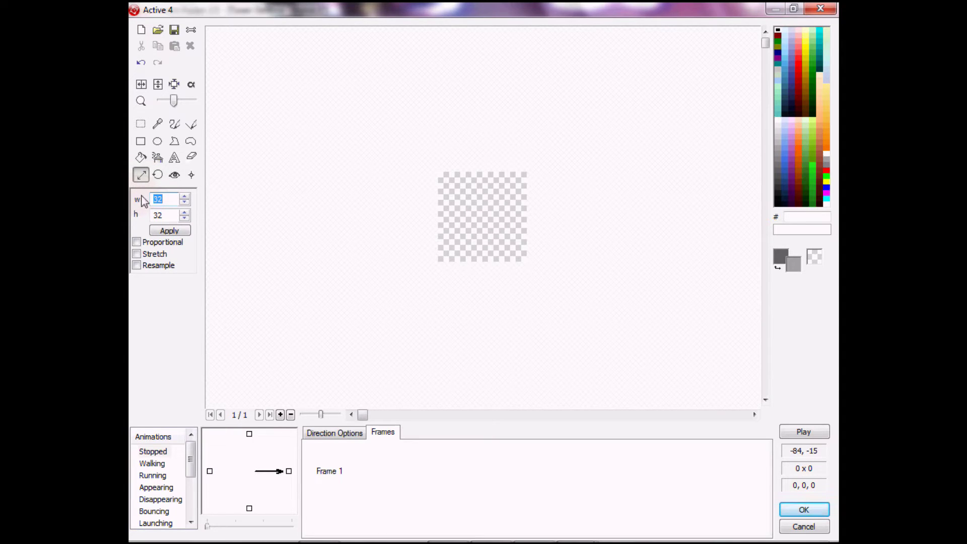
drag(163, 216, 151, 220)
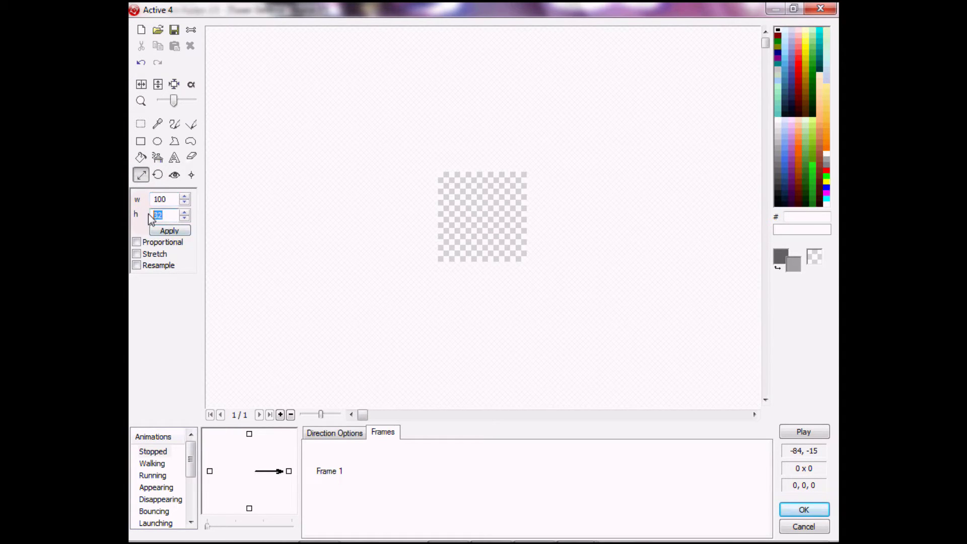
text(100)
click(174, 231)
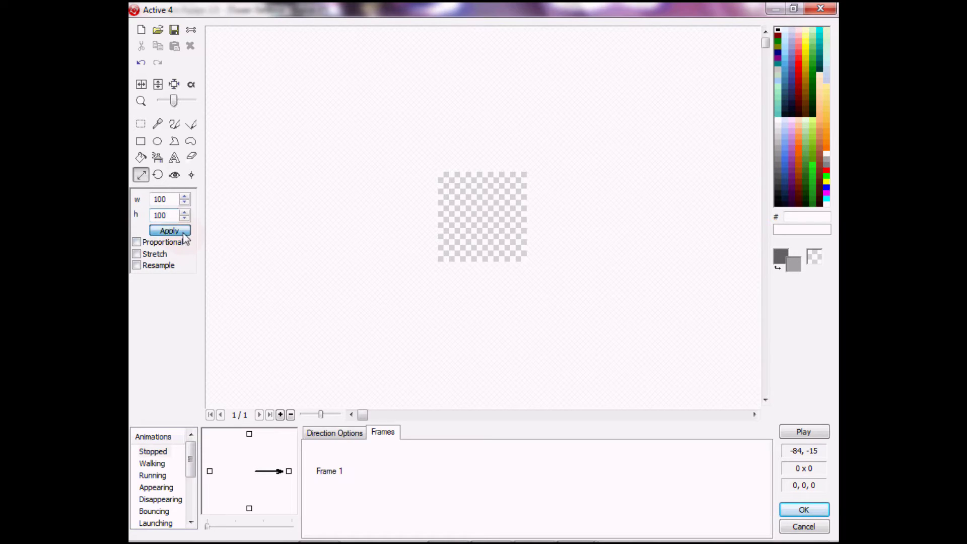
Draw a dark-blue circle outline and fill it light blue
right_click(784, 148)
click(784, 175)
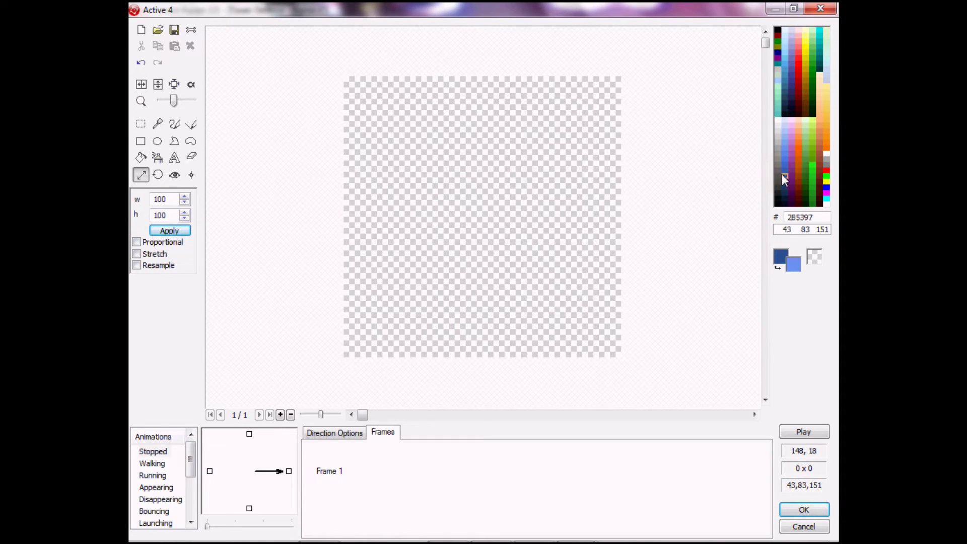
click(157, 141)
drag(391, 132, 557, 292)
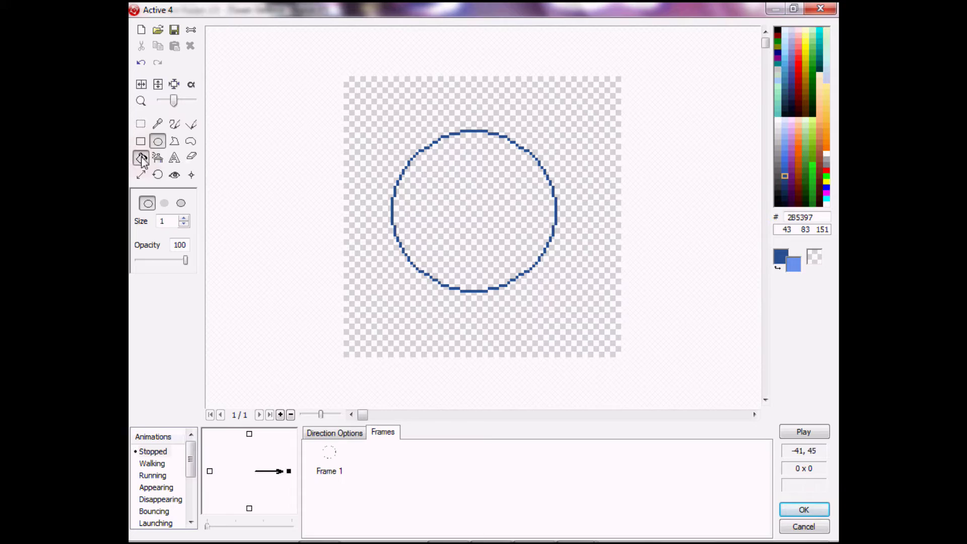
click(141, 157)
click(444, 194)
Crop to the circle, centre its hot spot and action point, and confirm
click(173, 100)
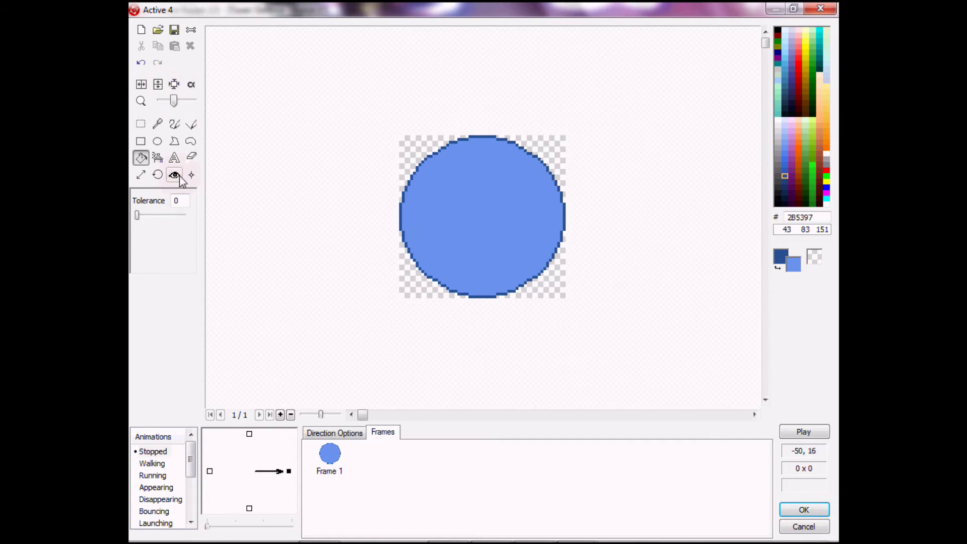
click(174, 174)
click(157, 258)
click(191, 174)
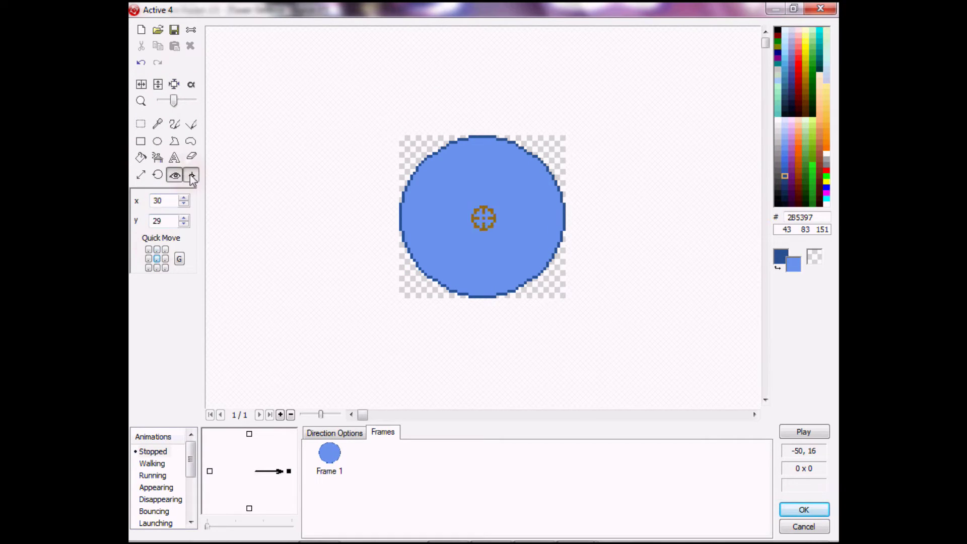
click(157, 259)
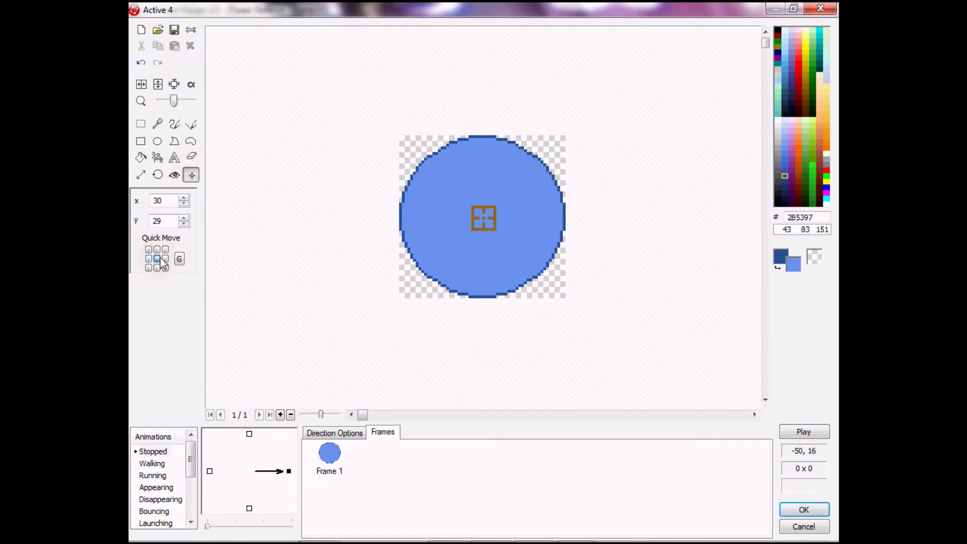
click(806, 511)
Move the blue circle down the frame and rename it Target
drag(674, 161, 612, 376)
right_click(602, 389)
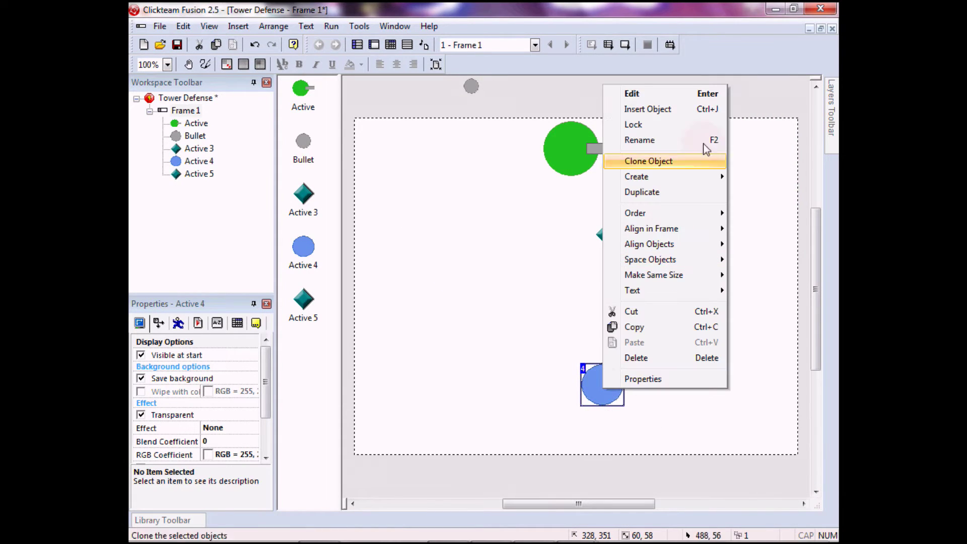
click(699, 139)
text(Target)
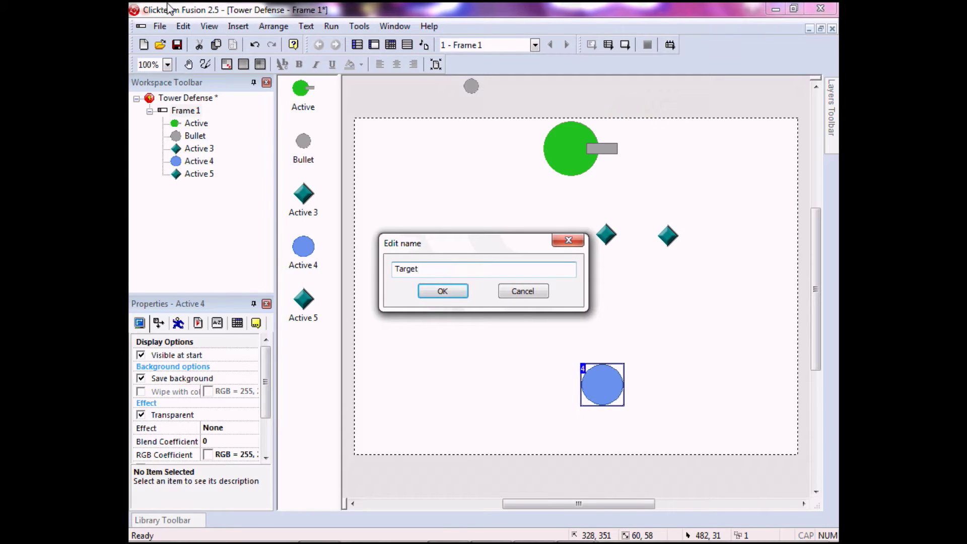
click(461, 294)
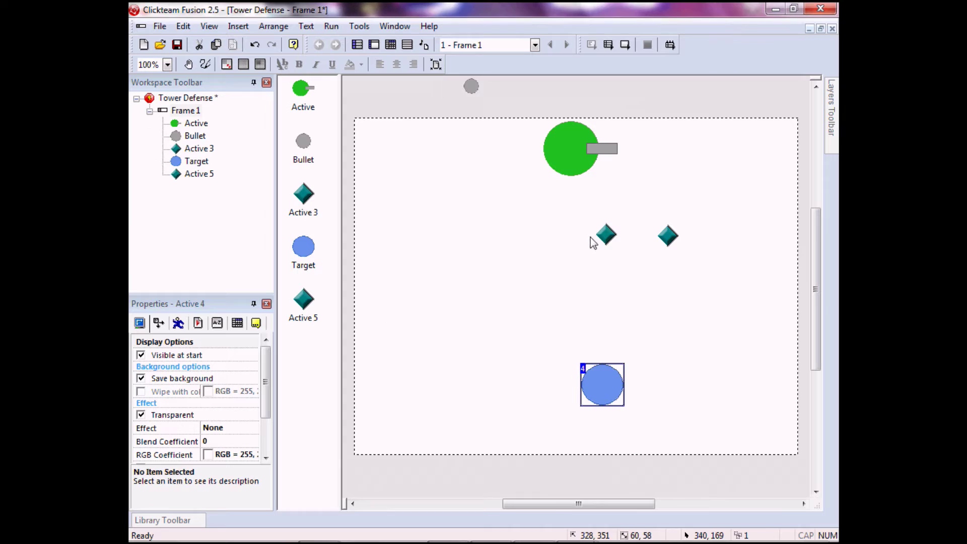
Rename the Active 3 diamond to Spawner
click(610, 236)
right_click(607, 234)
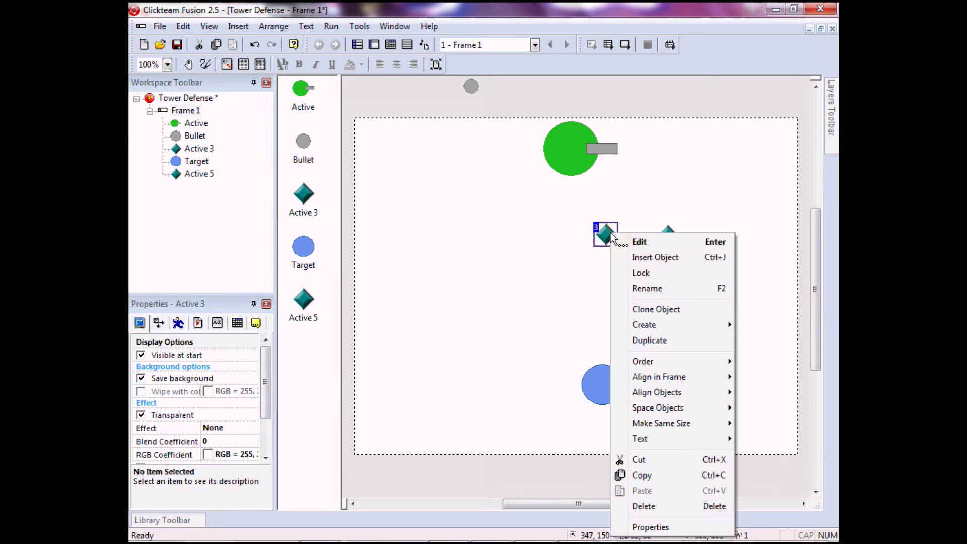
click(669, 291)
text(Sp)
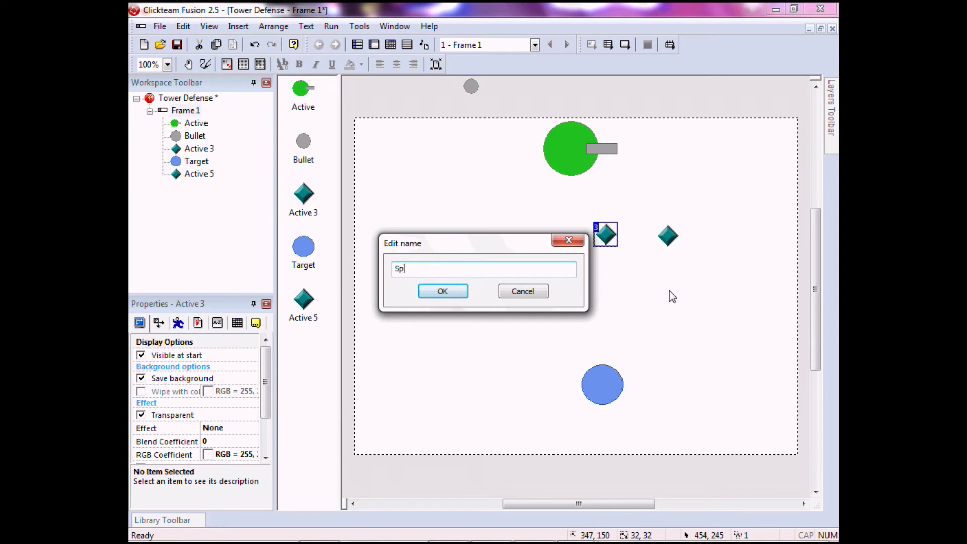
text(awner)
click(446, 290)
Place Spawner near the bottom of the frame and Target just below the frame edge
drag(604, 233, 660, 413)
click(594, 388)
scroll(620, 489, down, 1)
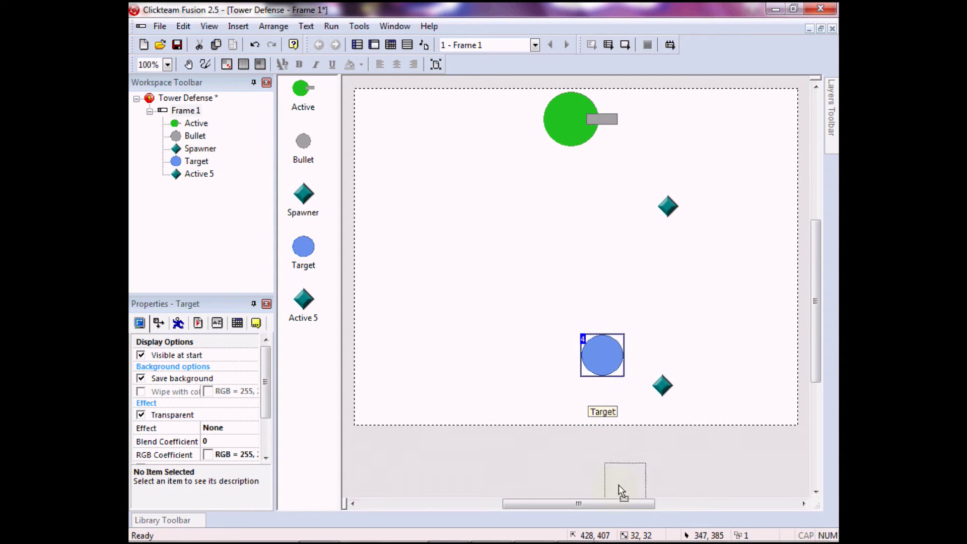
drag(619, 475, 620, 472)
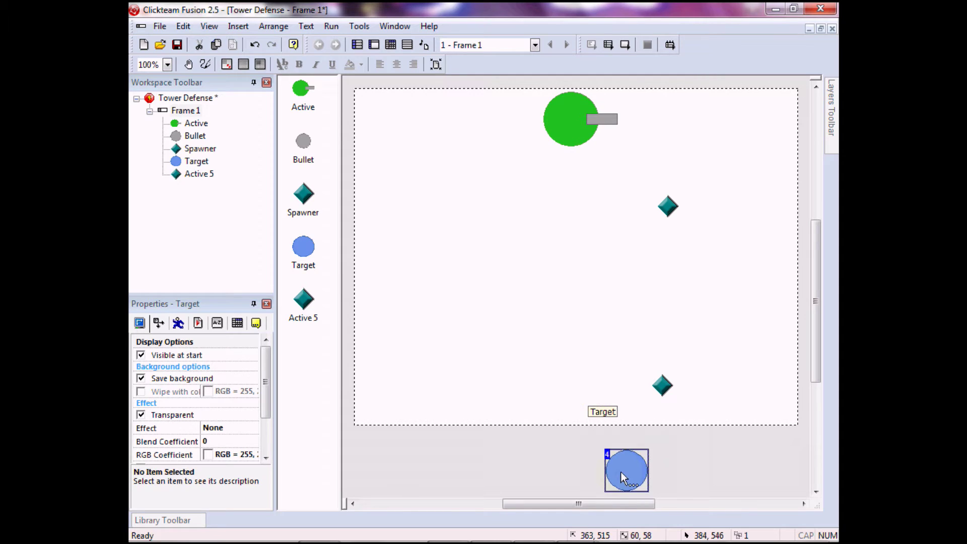
click(674, 209)
Clear the Active 5 sprite and resize its canvas to 320 by 320
double_click(670, 211)
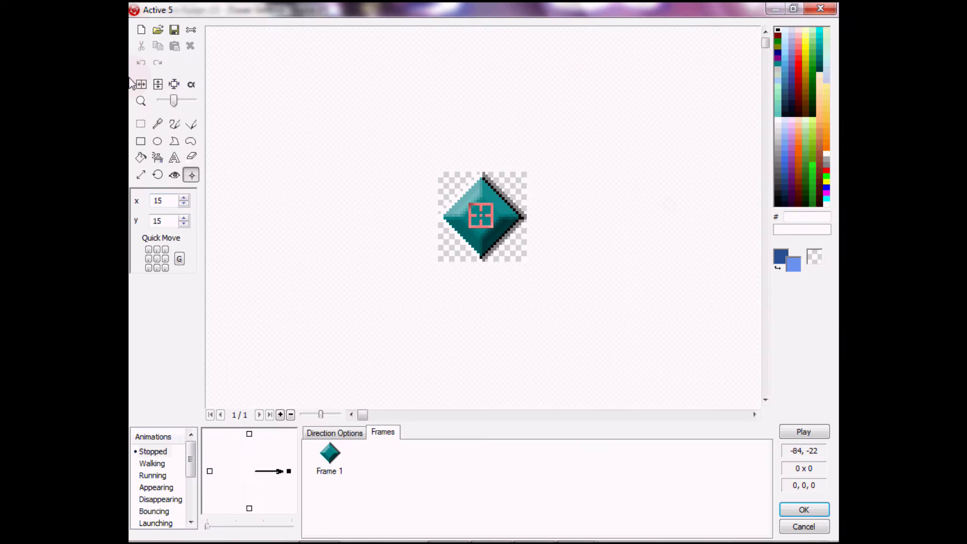
click(141, 30)
click(141, 174)
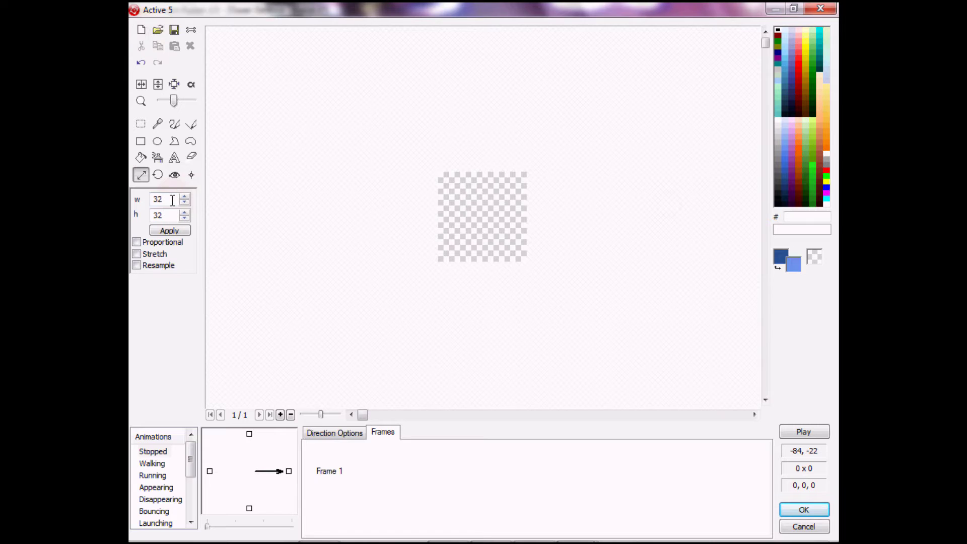
text(0)
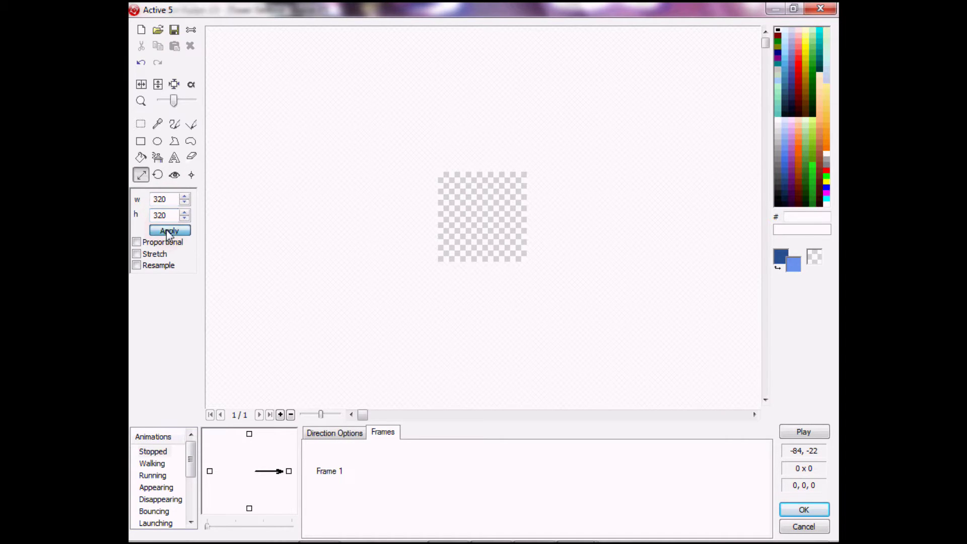
click(170, 230)
drag(173, 101, 160, 101)
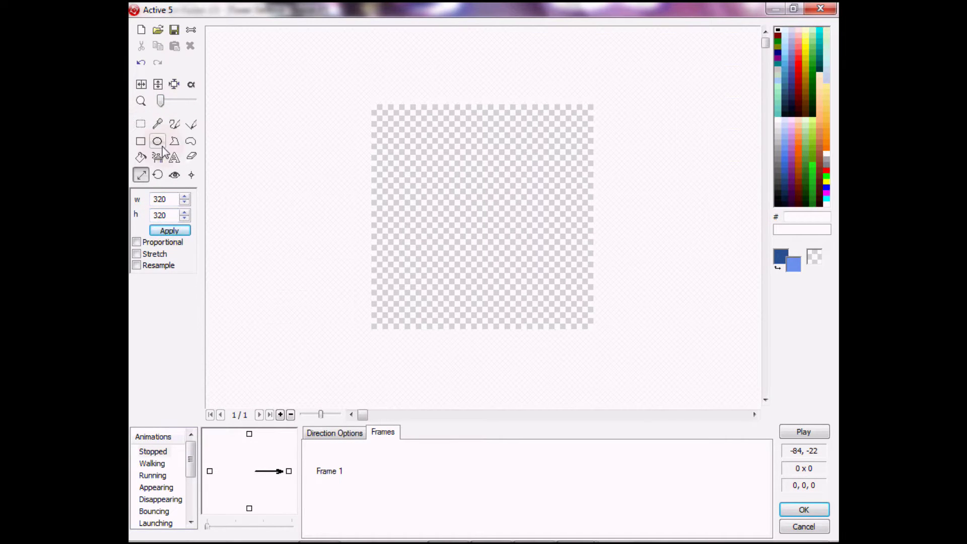
Draw a large circle with a dark grey outline and fill it with grey
click(158, 141)
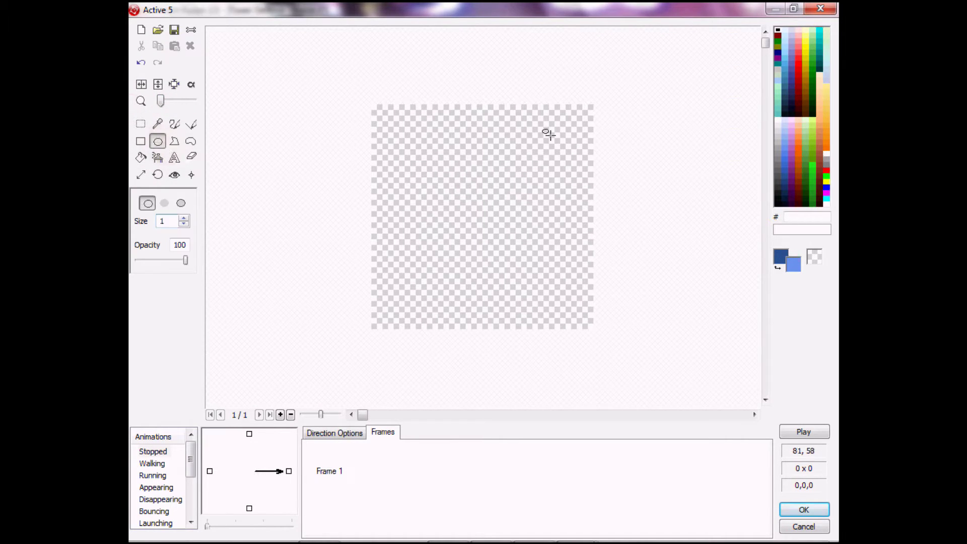
right_click(779, 153)
click(777, 190)
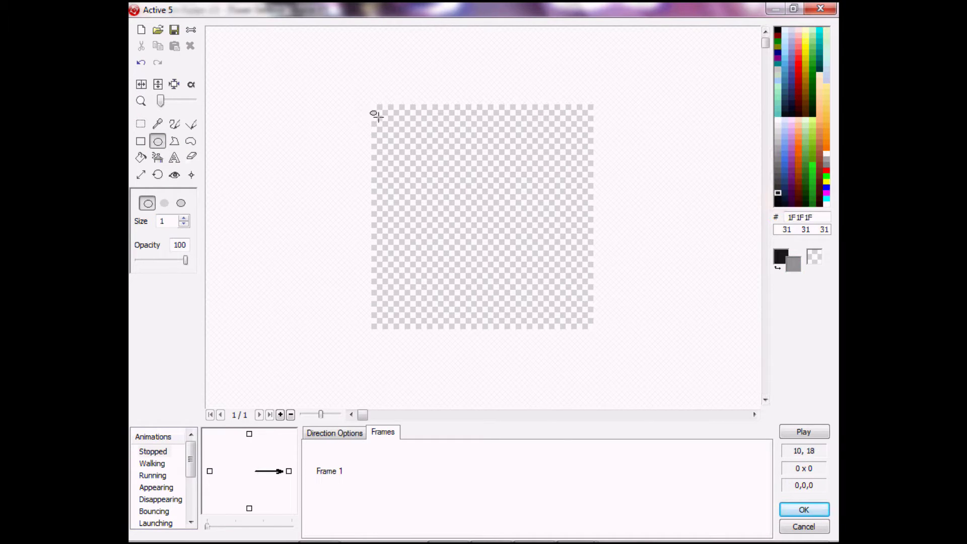
drag(374, 112, 589, 325)
click(141, 158)
click(501, 201)
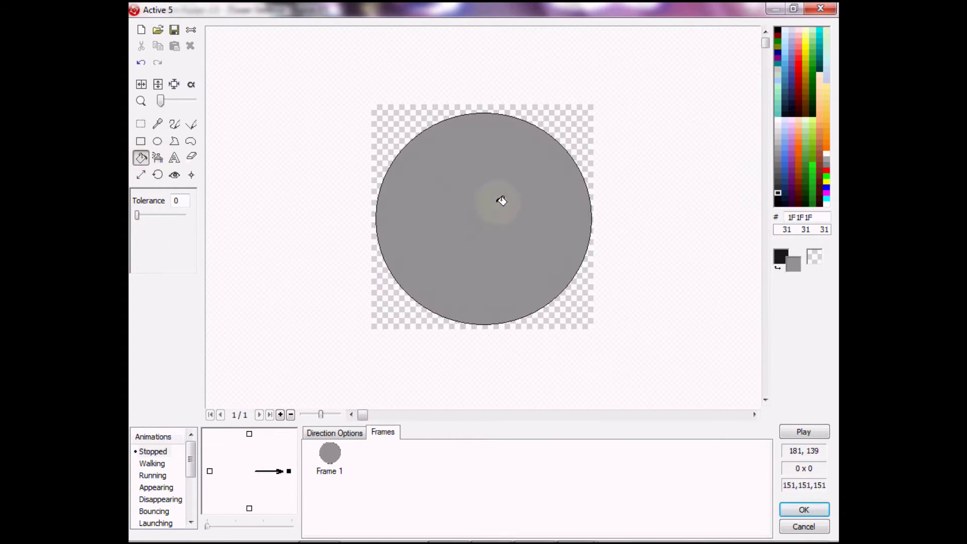
Crop the canvas to the circle, centre the hot spot and action point, and keep the image
click(174, 84)
click(174, 174)
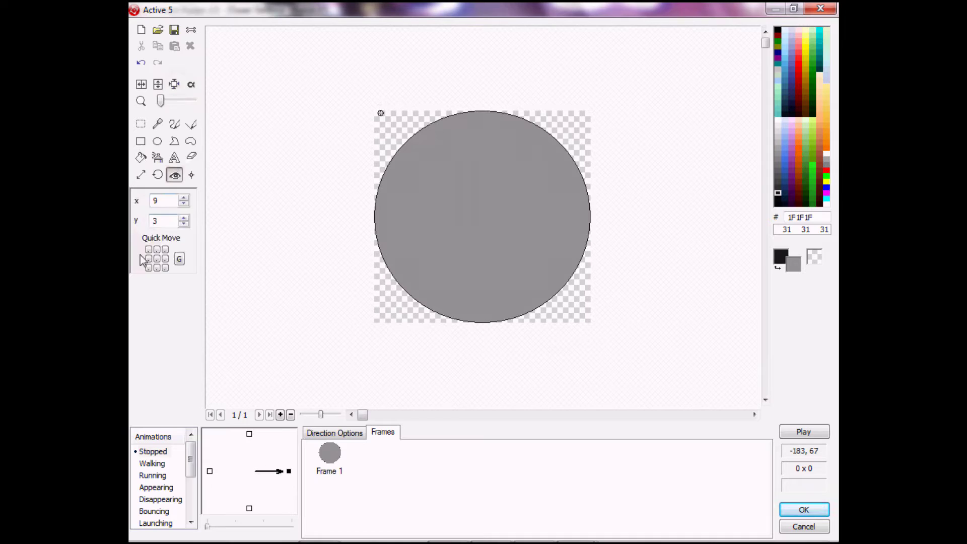
click(160, 258)
click(191, 176)
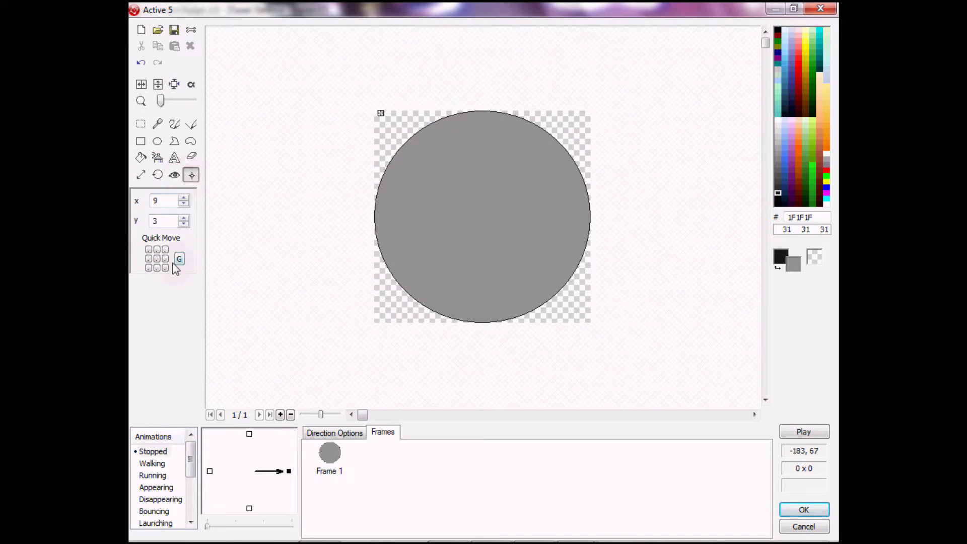
click(157, 260)
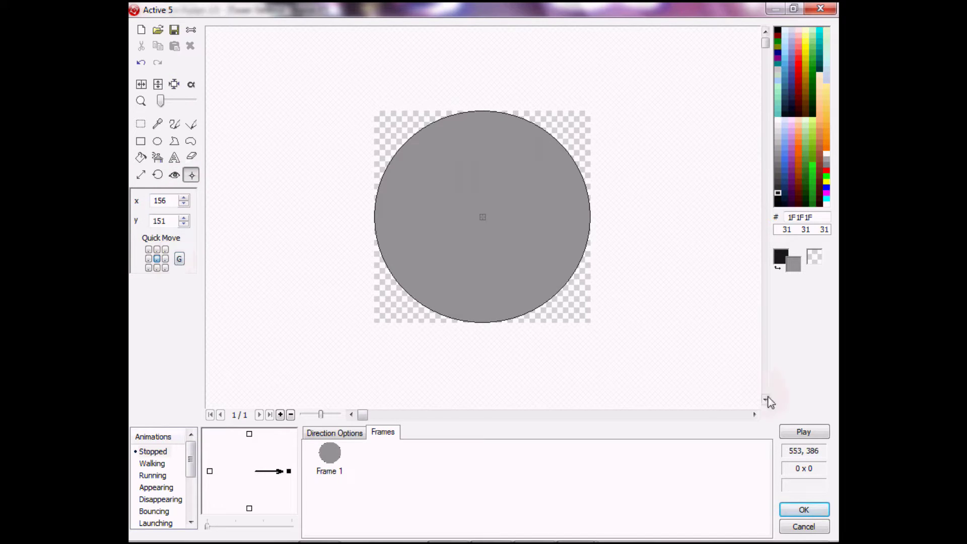
click(812, 509)
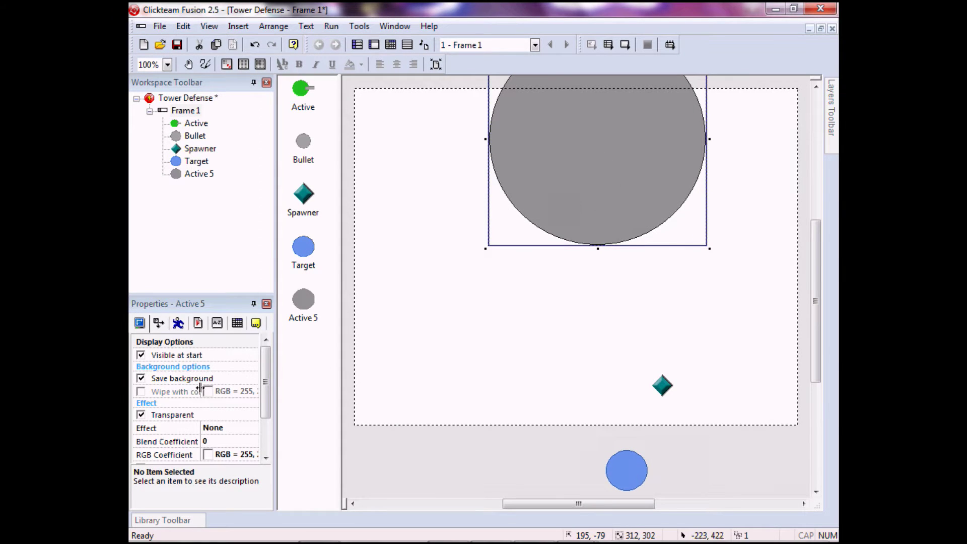
Set the grey circle's blend coefficient to 100
click(234, 443)
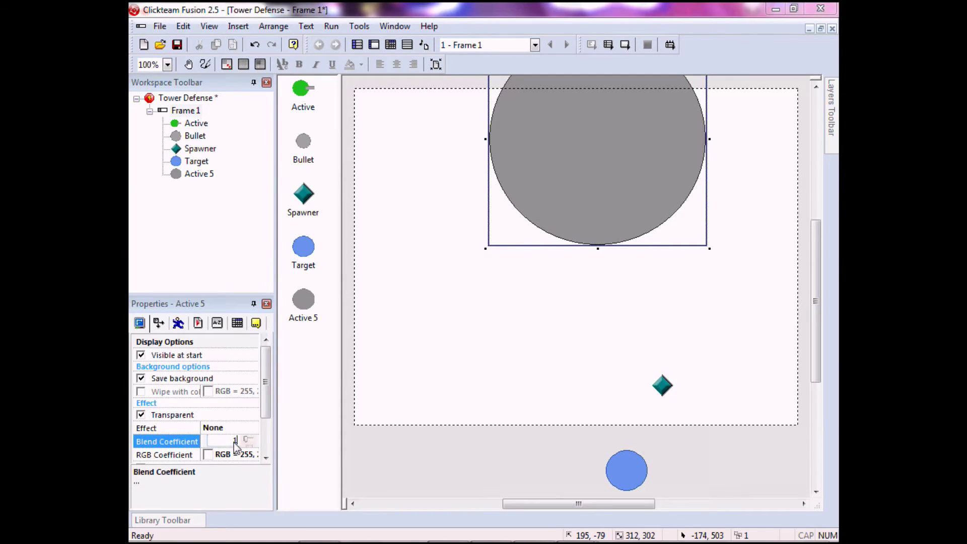
text(100)
click(475, 375)
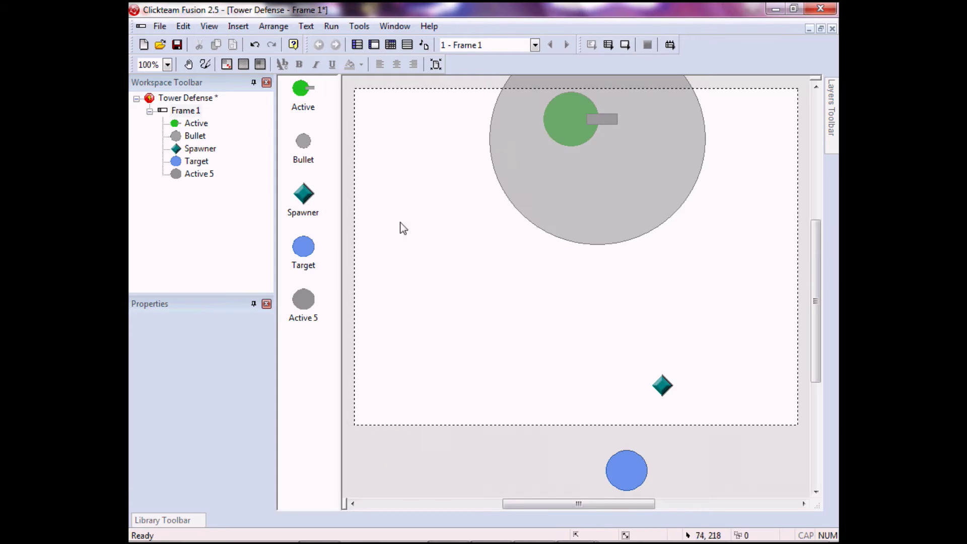
Send the range circle to the back and centre it on the turret
mouse_move(564, 198)
mouse_down()
mouse_move(555, 195)
mouse_move(576, 197)
mouse_up()
right_click(577, 197)
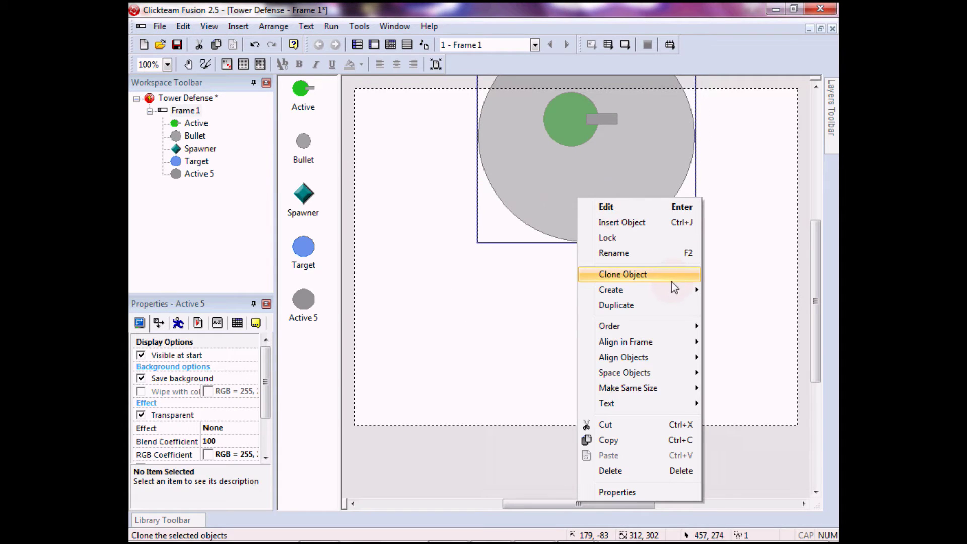
mouse_move(691, 327)
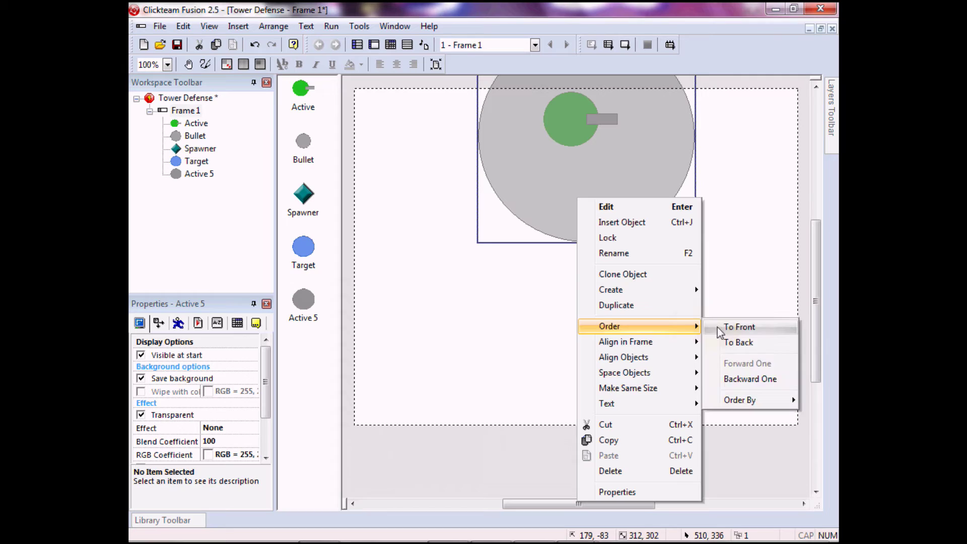
click(741, 345)
drag(606, 198, 588, 189)
Rename the range circle to Detector
right_click(588, 190)
click(664, 246)
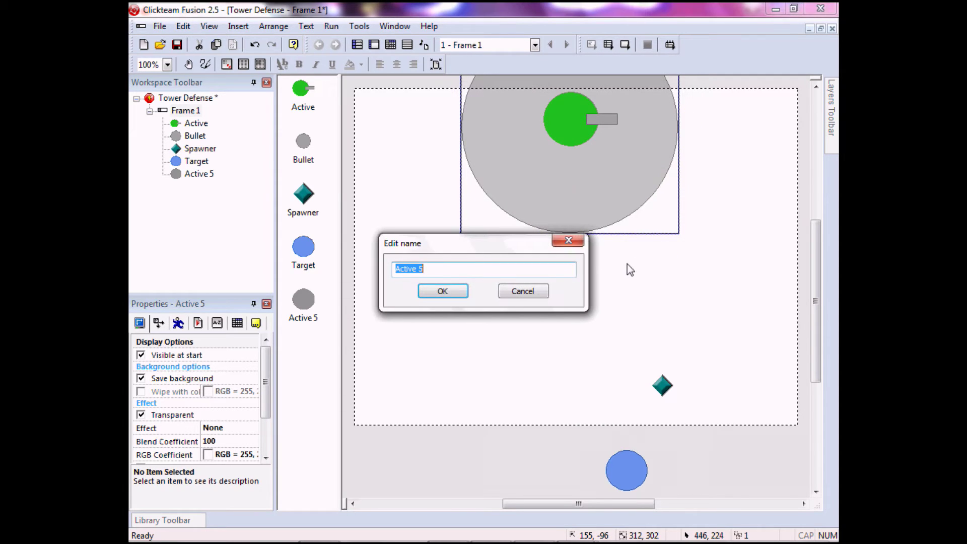
text(Detector)
Confirm the Detector name for the range circle
click(458, 295)
scroll(689, 406, up, 2)
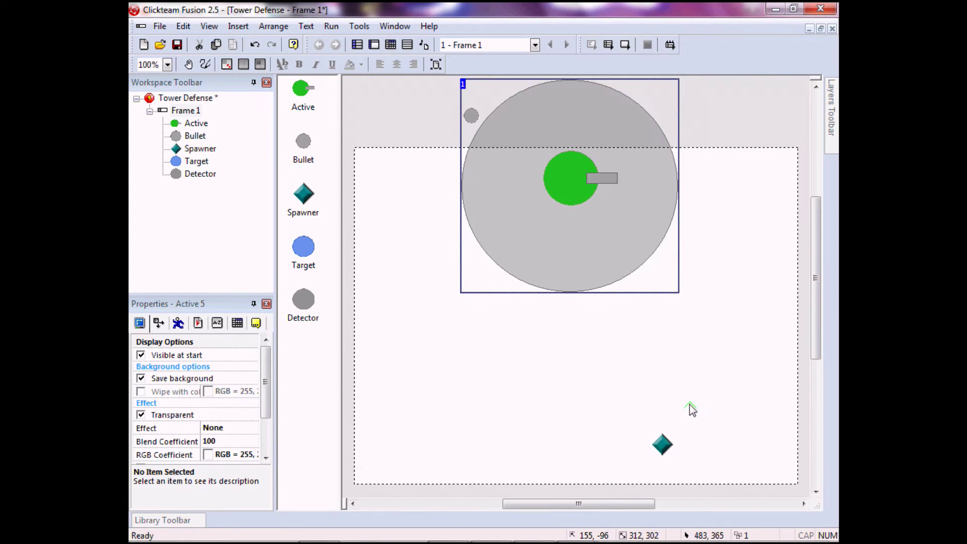
scroll(690, 403, down, 3)
scroll(692, 395, up, 2)
scroll(695, 392, down, 1)
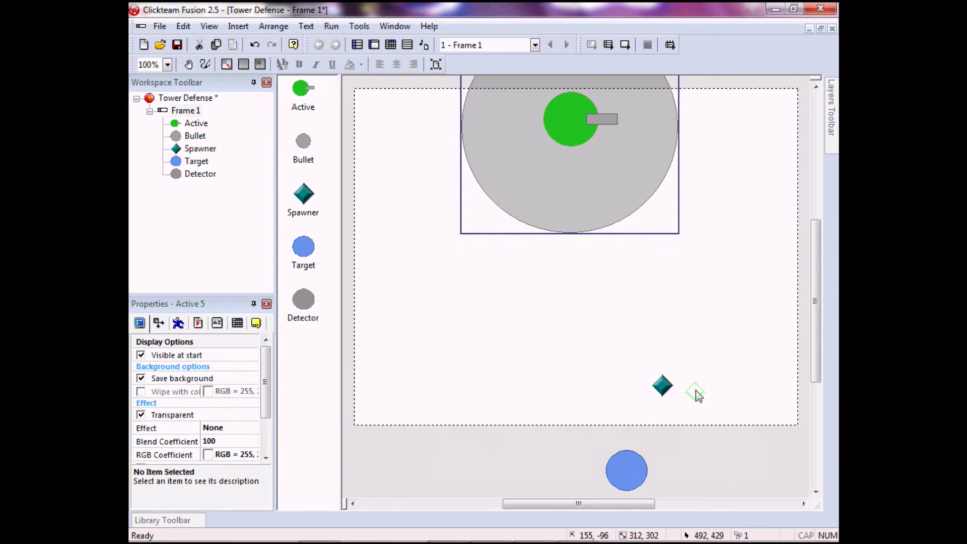
scroll(694, 393, down, 2)
Add a new Movement #1 to the blue Target object
click(620, 405)
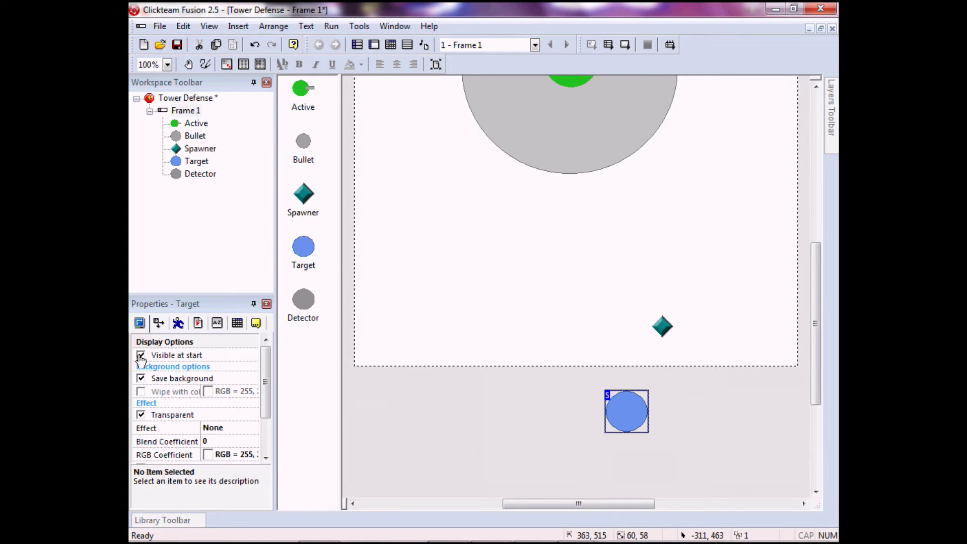
click(178, 322)
click(233, 372)
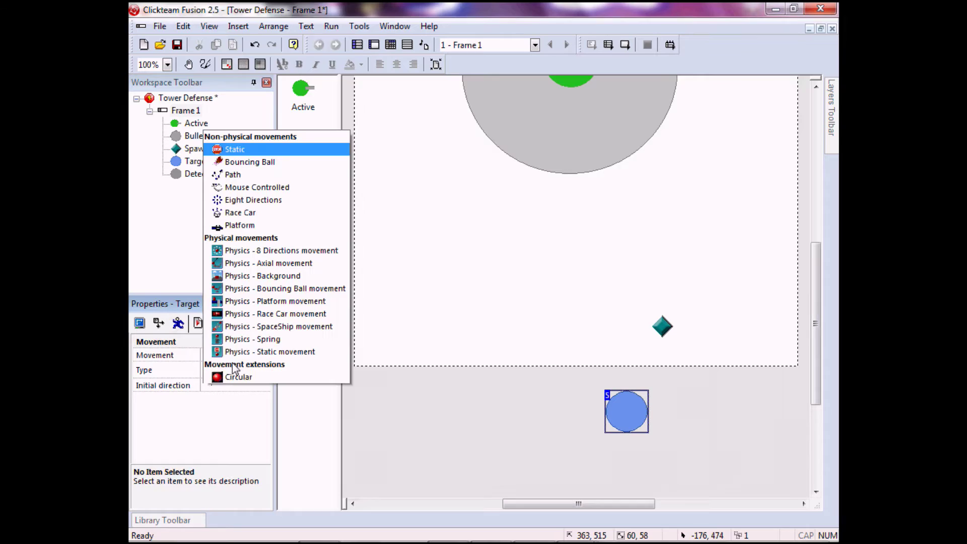
click(212, 415)
click(234, 355)
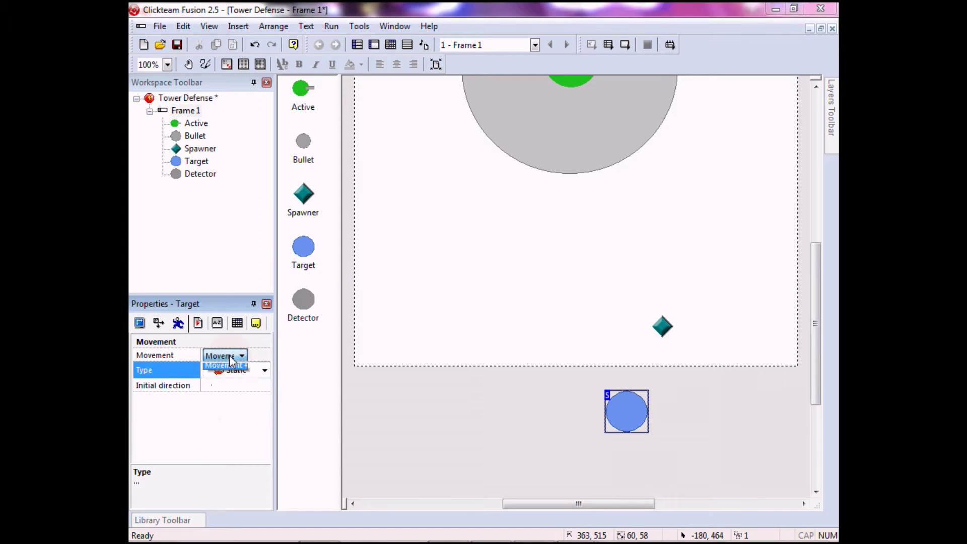
click(259, 359)
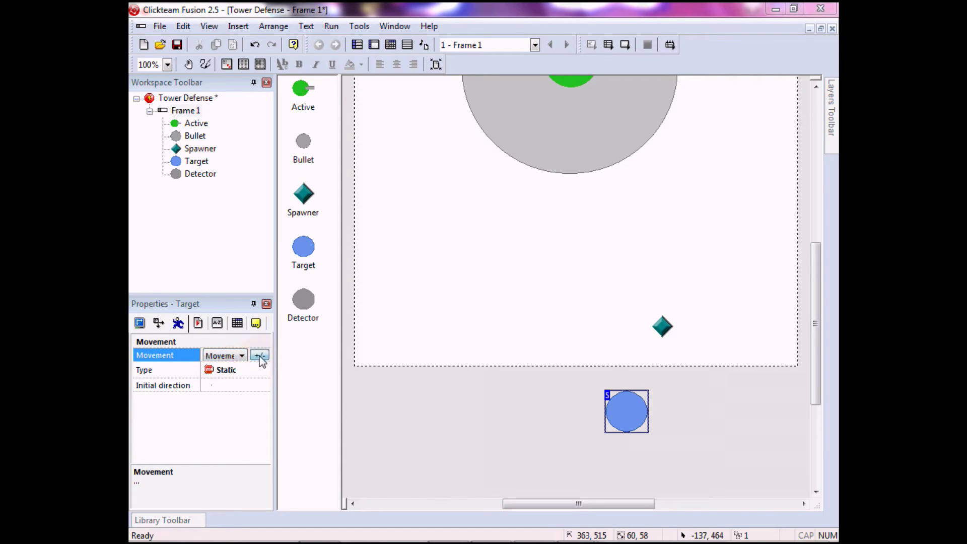
click(260, 356)
click(582, 265)
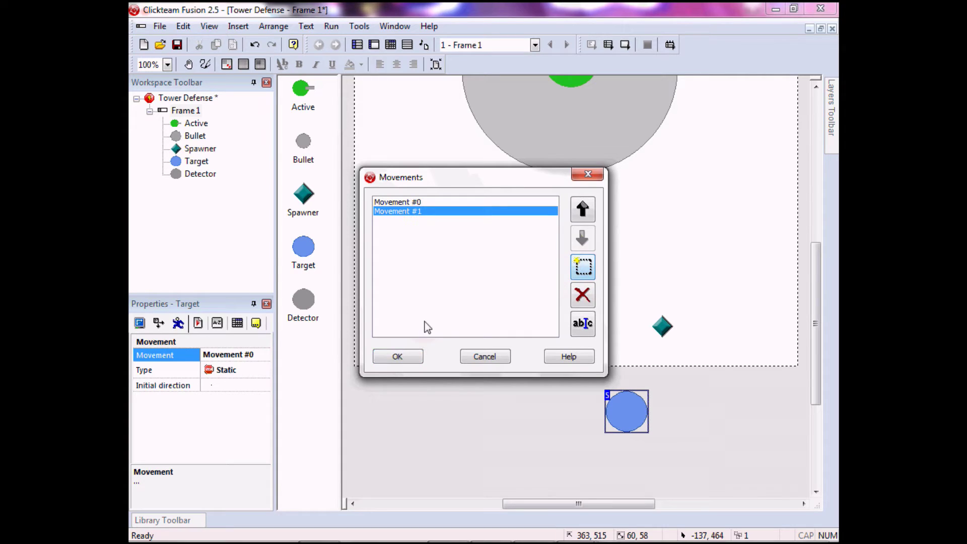
click(398, 356)
Set Movement #1's type to Path and start editing its path
click(244, 370)
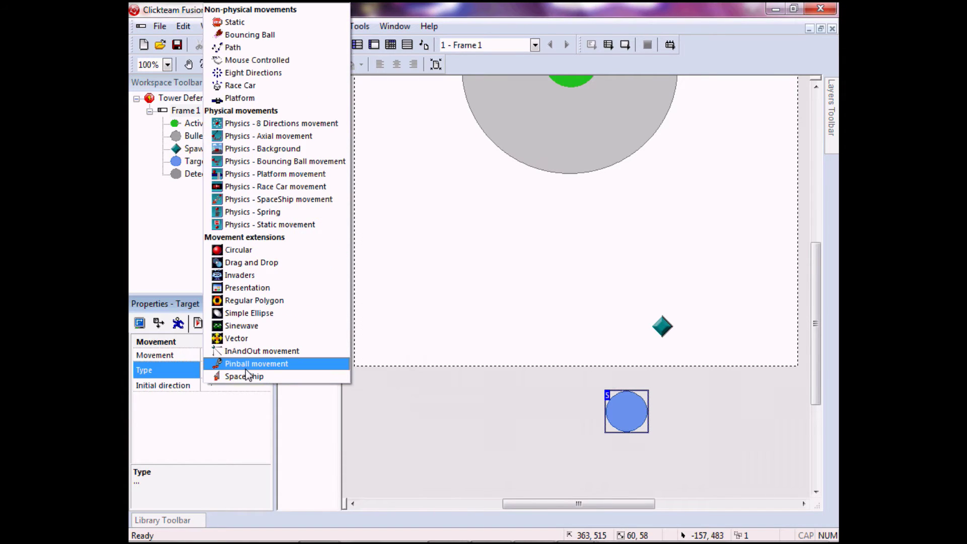
click(259, 48)
click(251, 358)
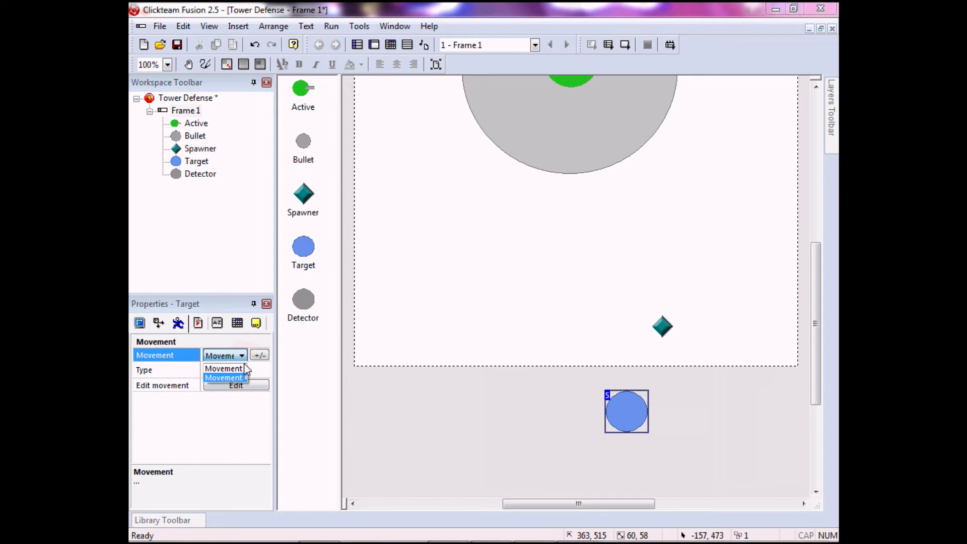
click(244, 376)
click(249, 357)
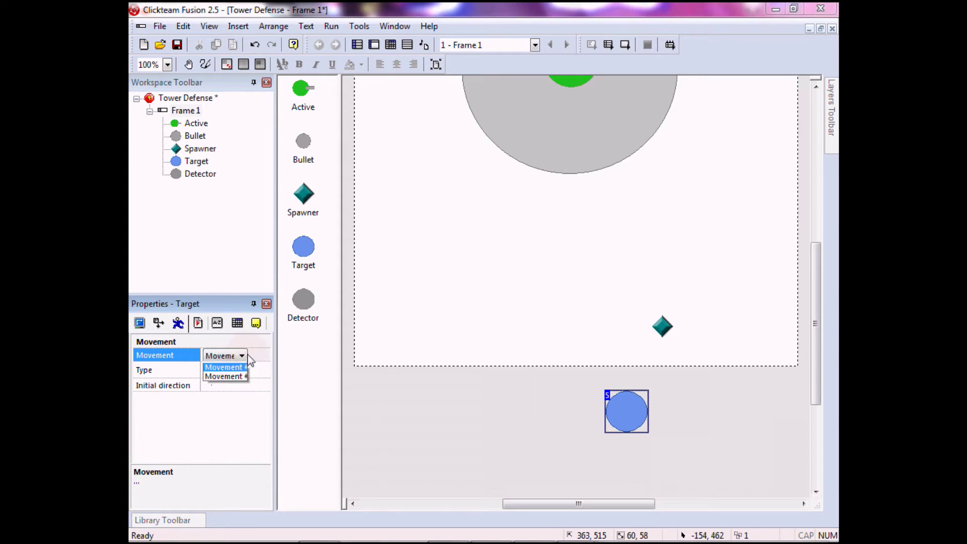
click(233, 376)
click(237, 386)
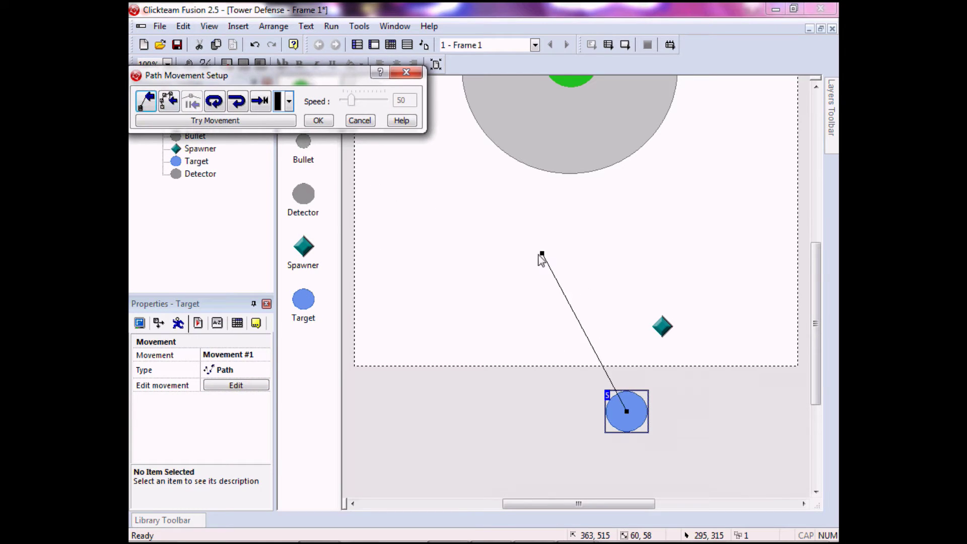
Draw zigzag path points from above the Target up toward the range circle
click(562, 284)
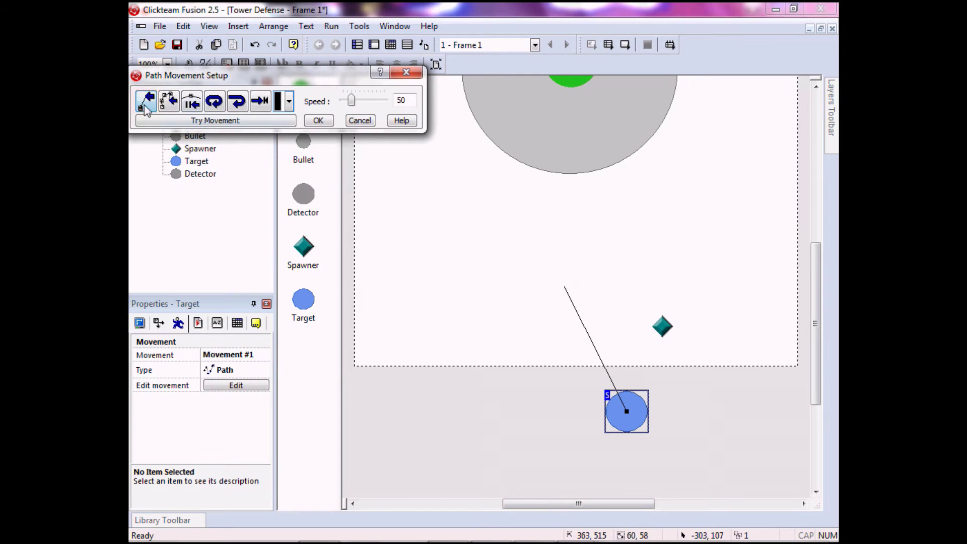
click(665, 178)
drag(664, 177, 665, 180)
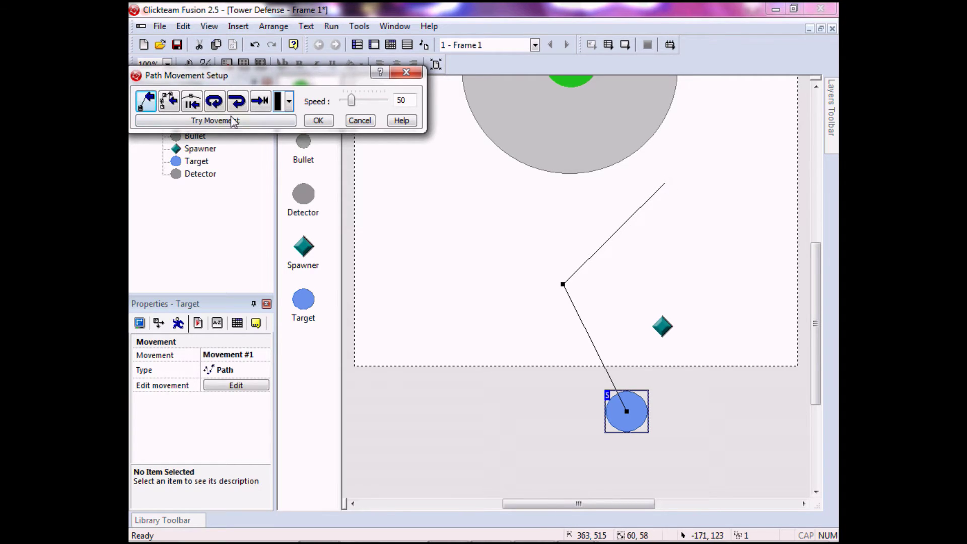
click(549, 136)
drag(549, 136, 535, 99)
drag(815, 324, 816, 257)
click(146, 101)
drag(669, 183, 674, 180)
Add an extra path point above the range circle, then delete it
click(146, 100)
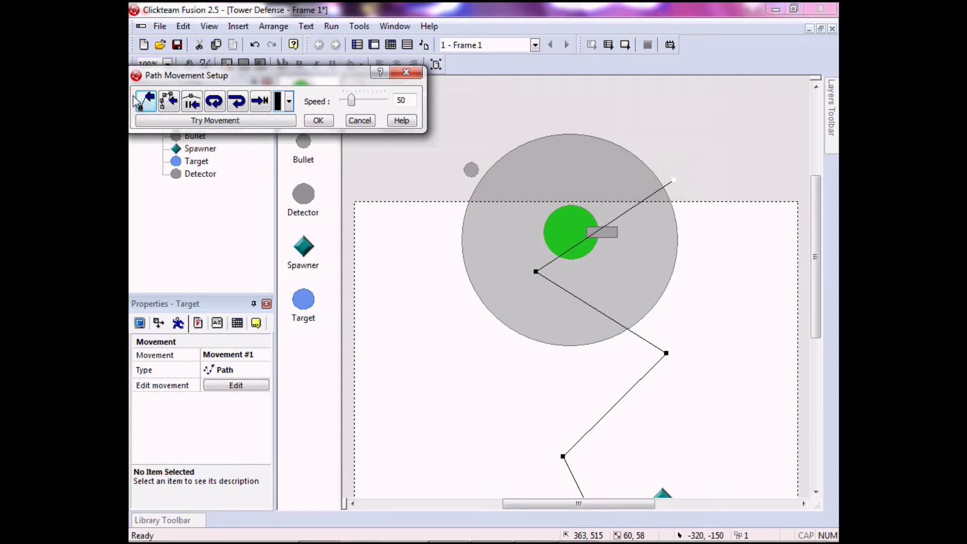
click(542, 130)
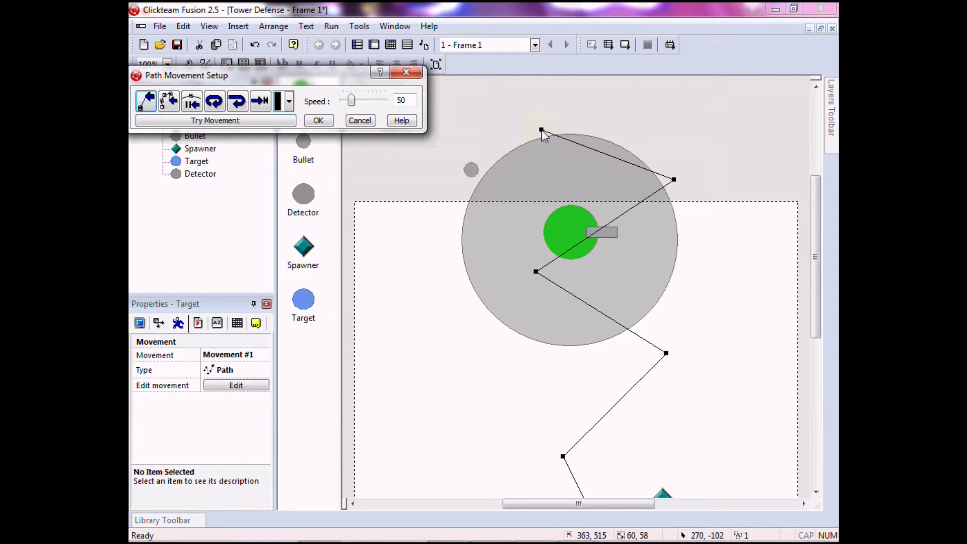
click(674, 180)
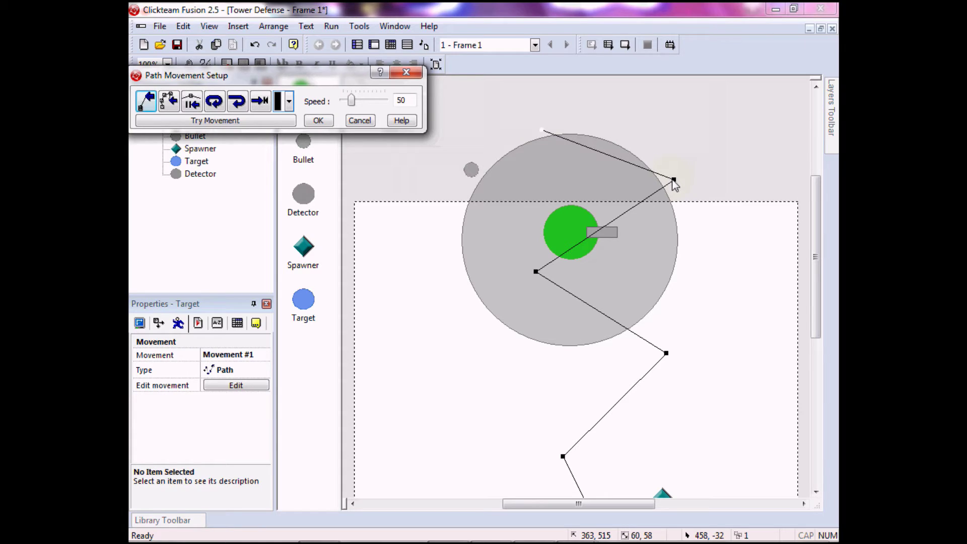
right_click(675, 181)
click(720, 270)
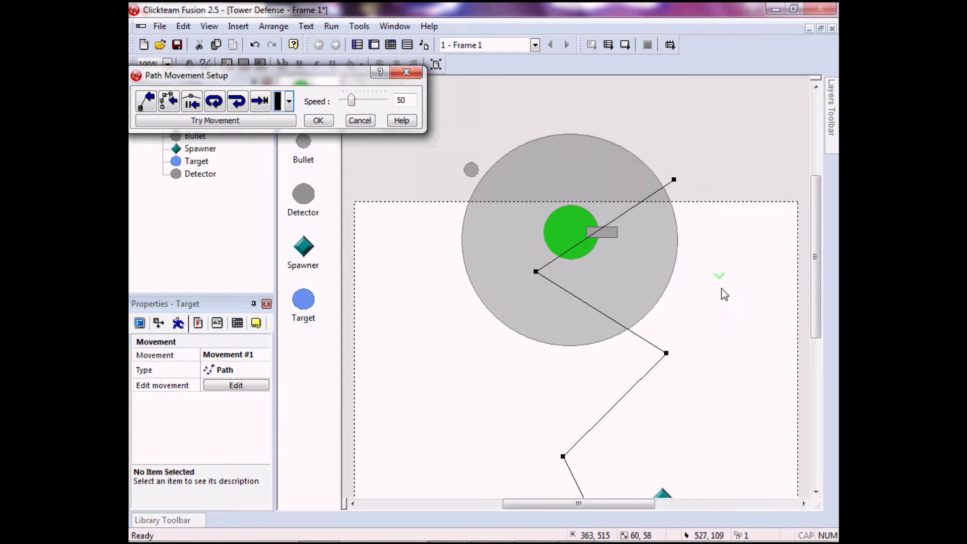
drag(815, 281, 812, 340)
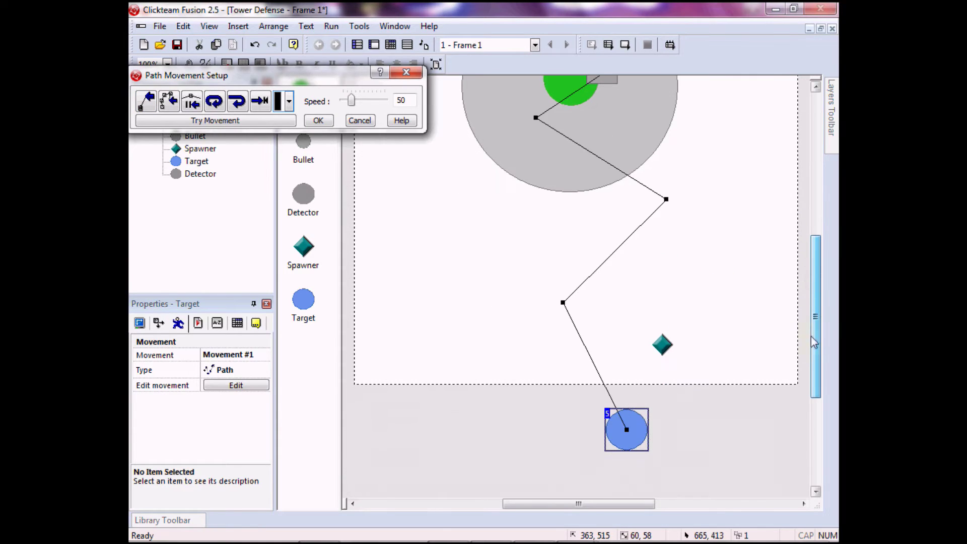
Set the speed of each of the four path segments to 12
click(563, 303)
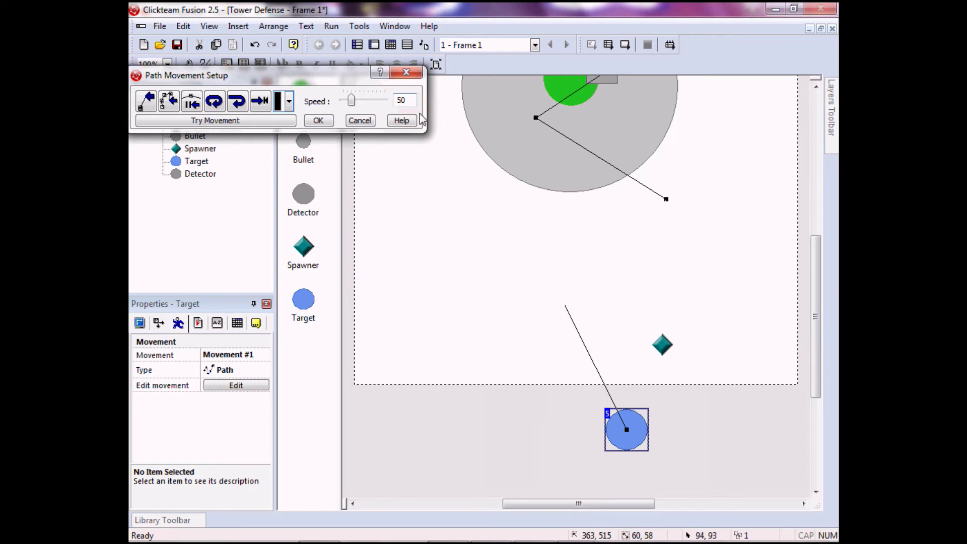
drag(627, 428, 626, 429)
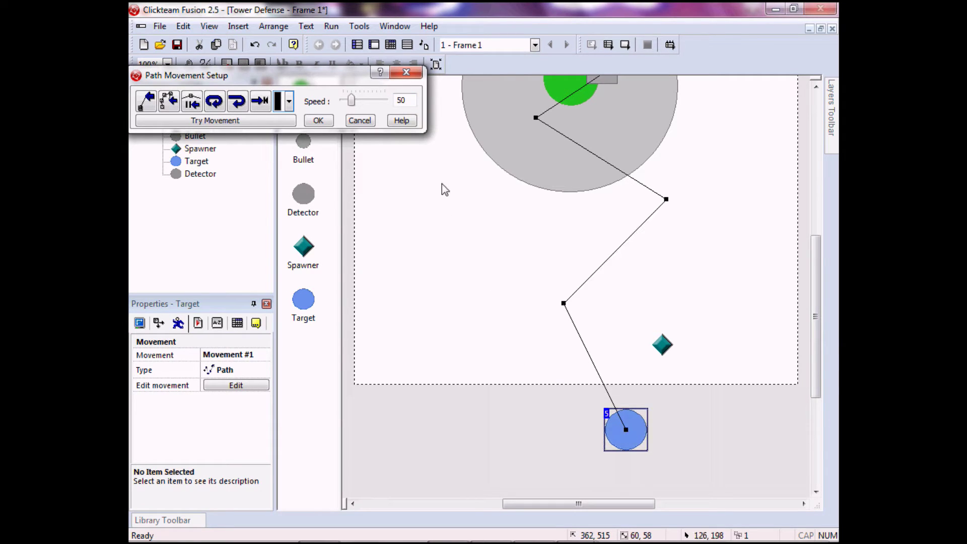
double_click(401, 100)
text(12)
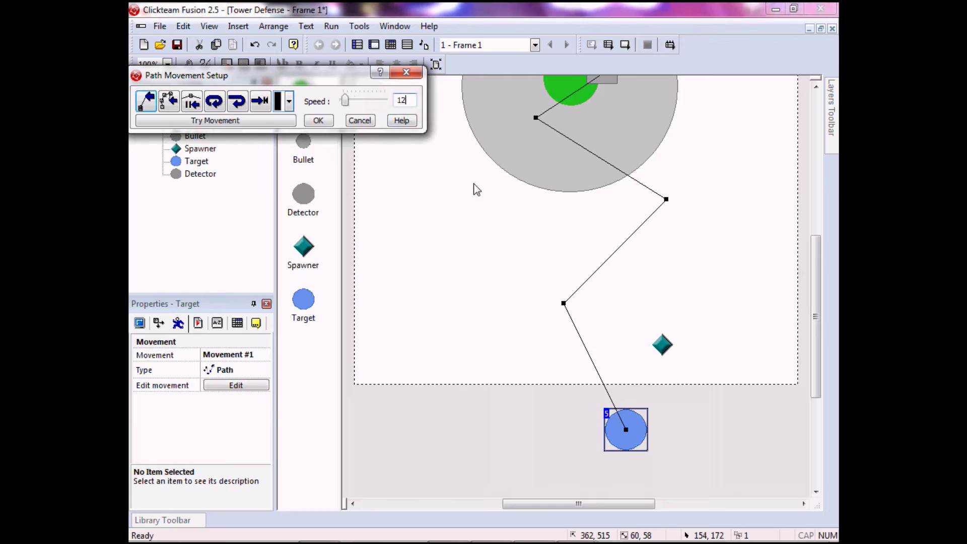
click(566, 302)
double_click(403, 100)
text(12)
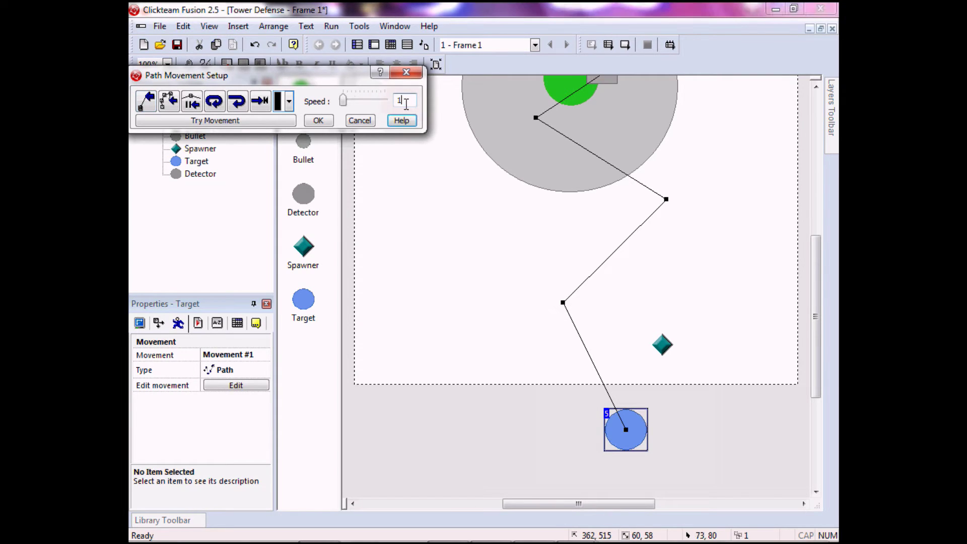
click(666, 199)
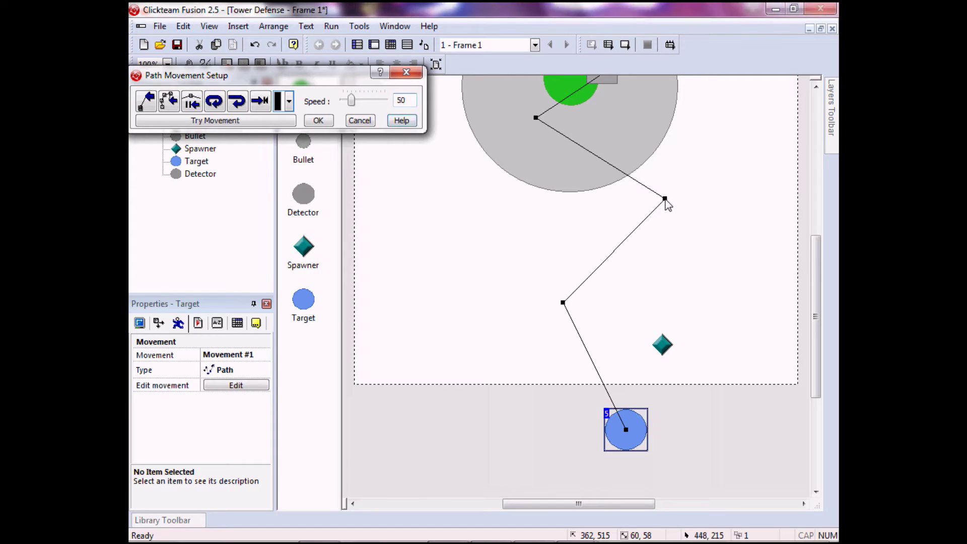
double_click(394, 99)
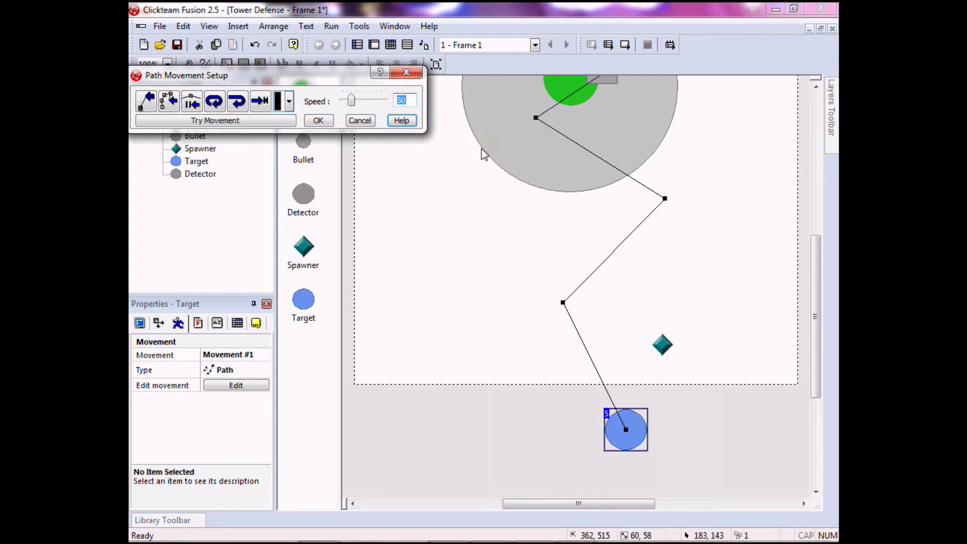
text(12)
click(535, 118)
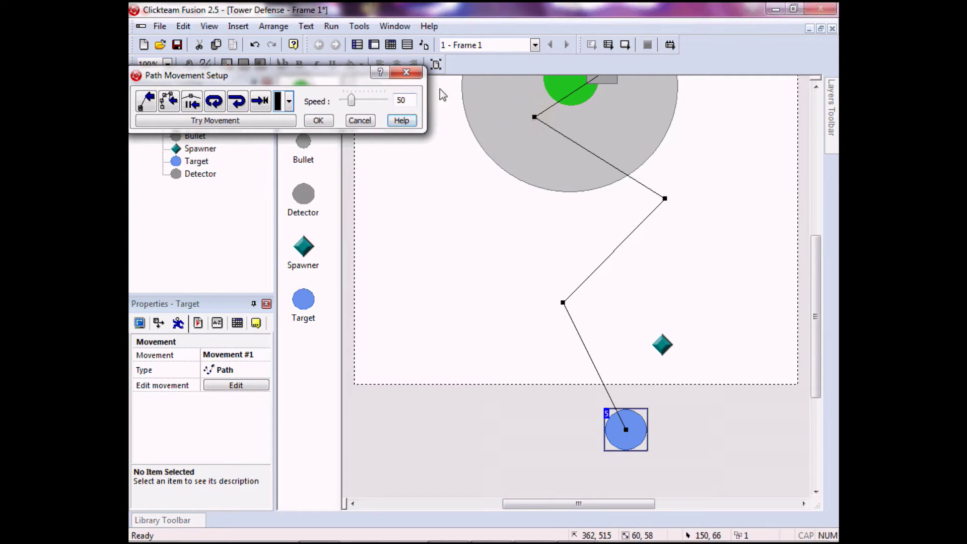
double_click(402, 99)
text(12)
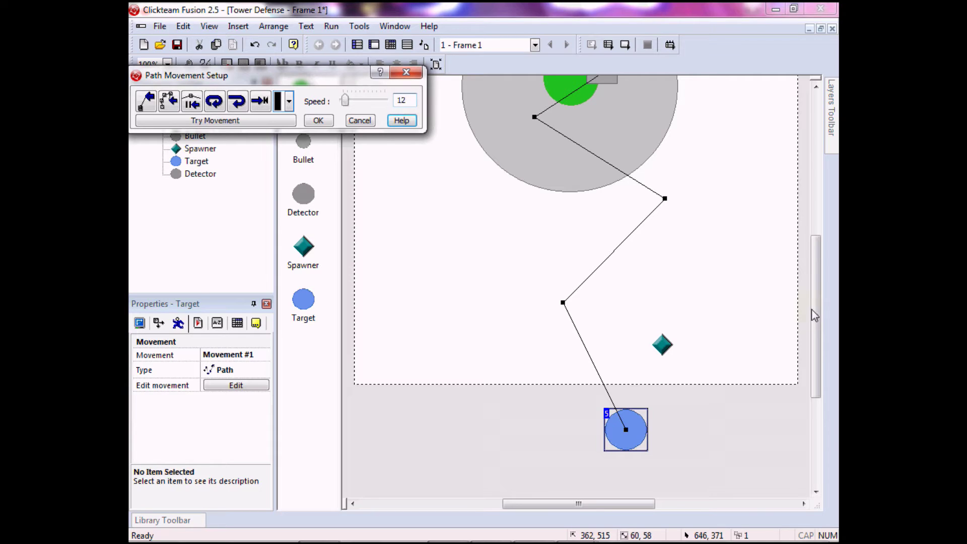
drag(813, 310, 825, 347)
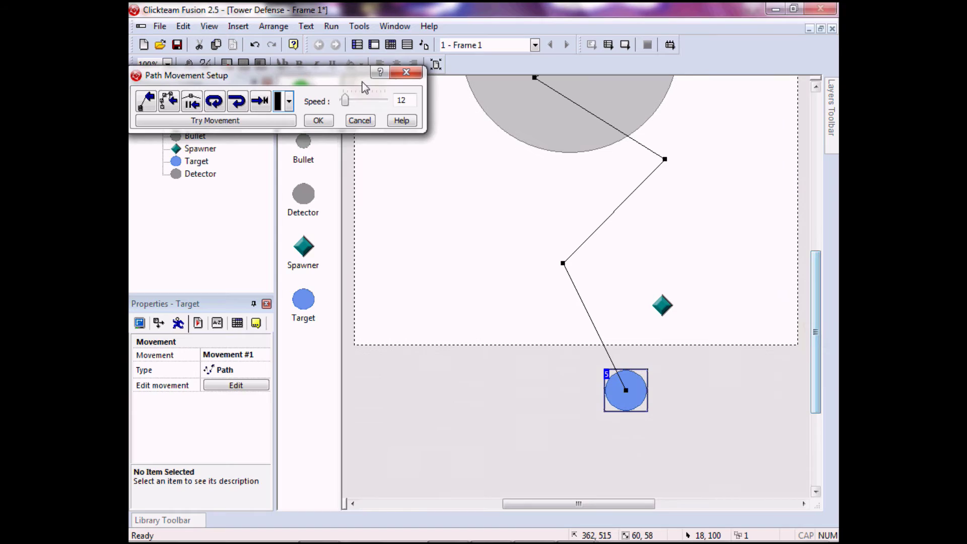
Close the path setup and show Target's static Movement #0 in its properties
click(319, 121)
click(670, 307)
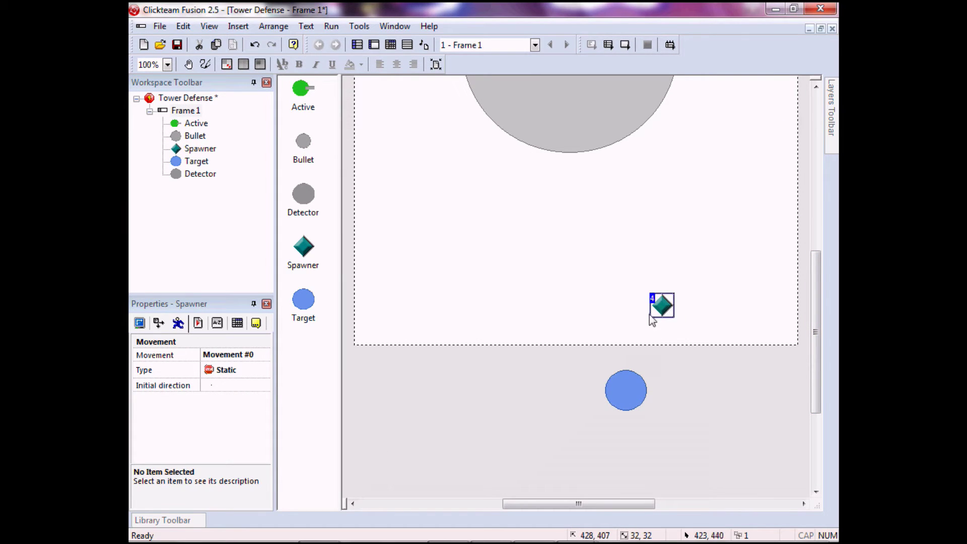
click(620, 400)
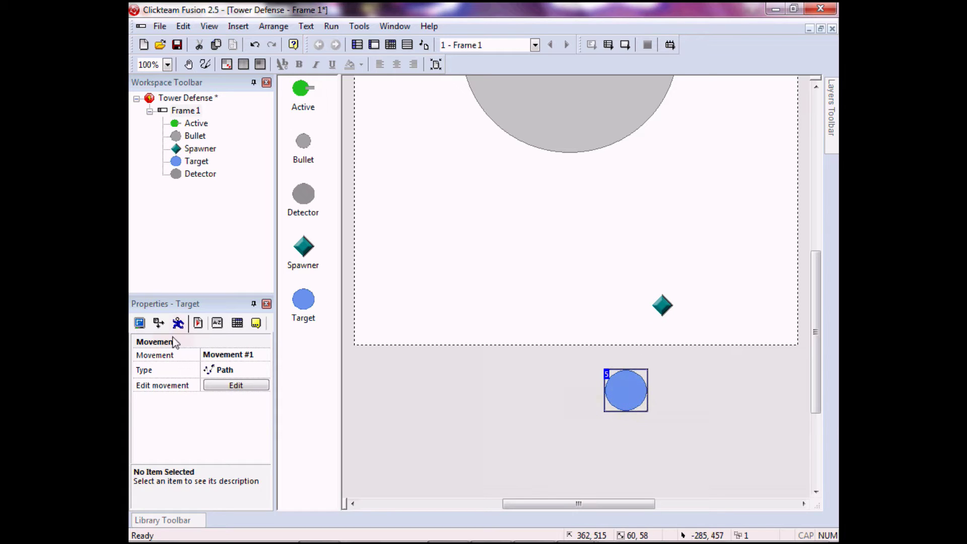
click(230, 359)
click(222, 368)
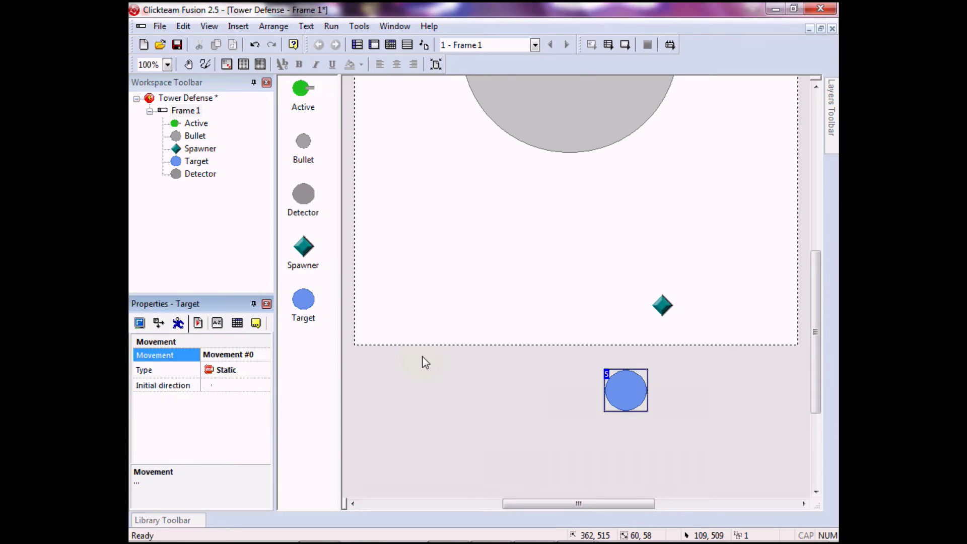
scroll(412, 328, up, 3)
scroll(411, 325, up, 1)
scroll(413, 314, down, 4)
scroll(415, 306, up, 2)
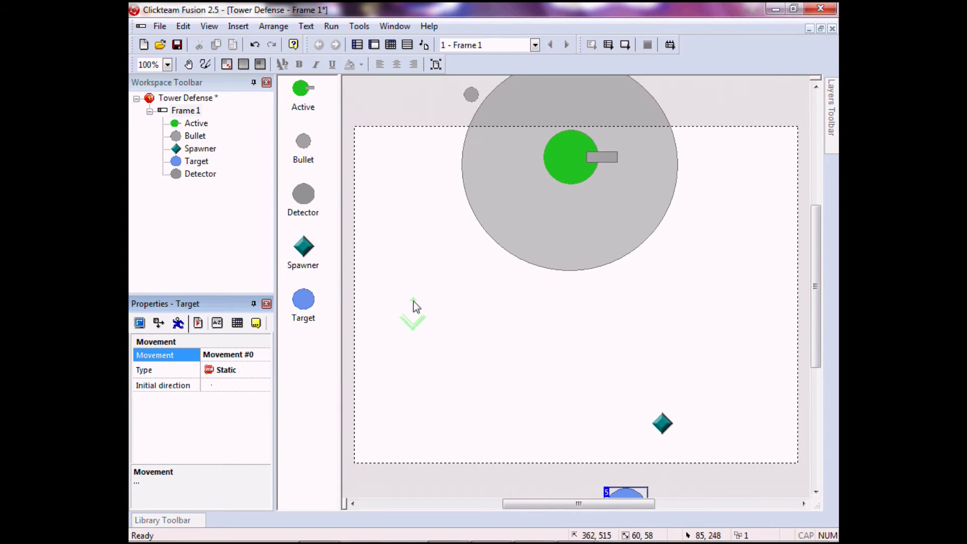
In the Event Editor, give the first event an Always condition
click(217, 29)
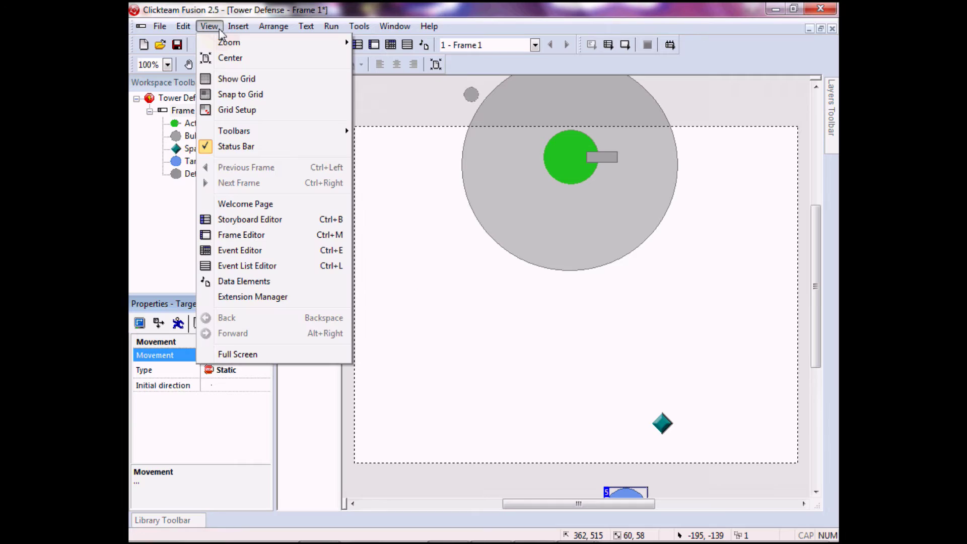
click(240, 251)
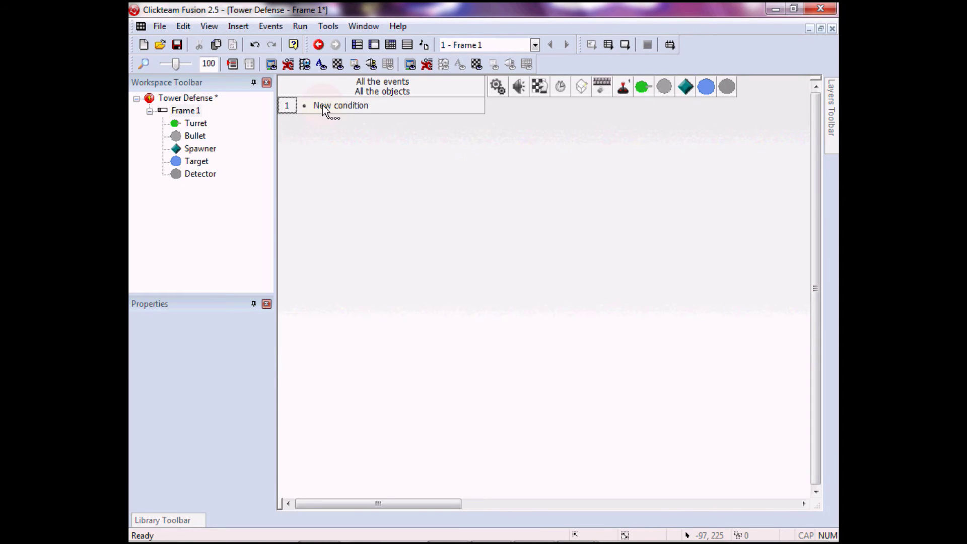
click(325, 106)
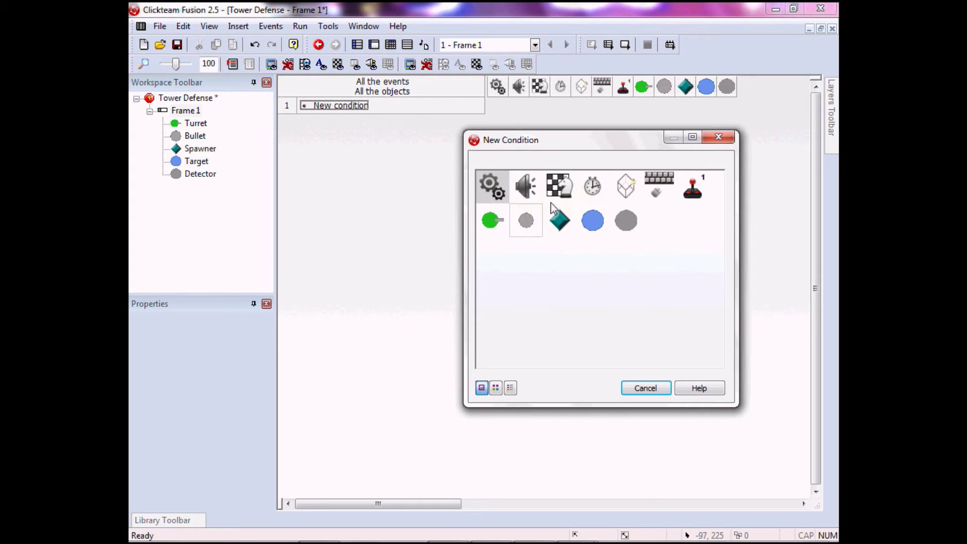
click(495, 191)
click(533, 196)
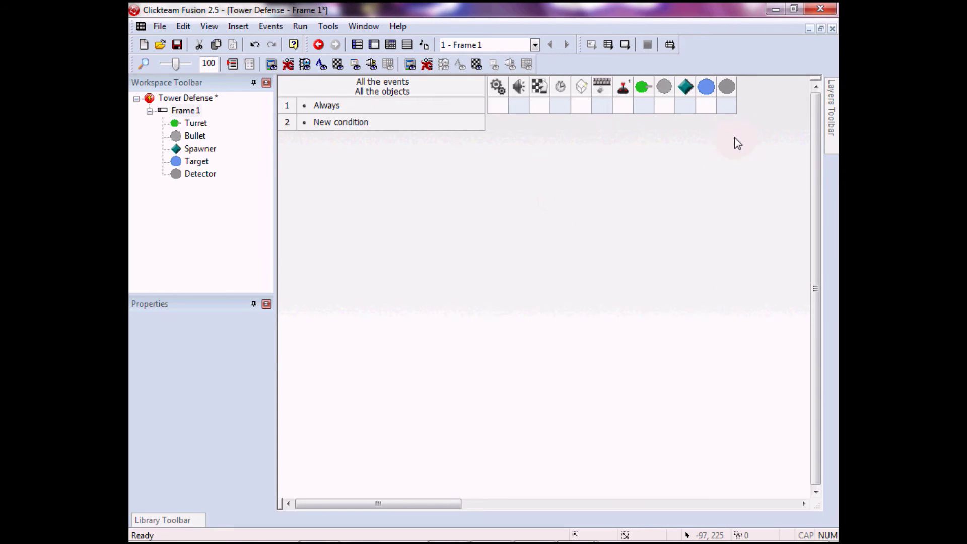
Add a Detector action setting its position relative to the Turret
click(723, 105)
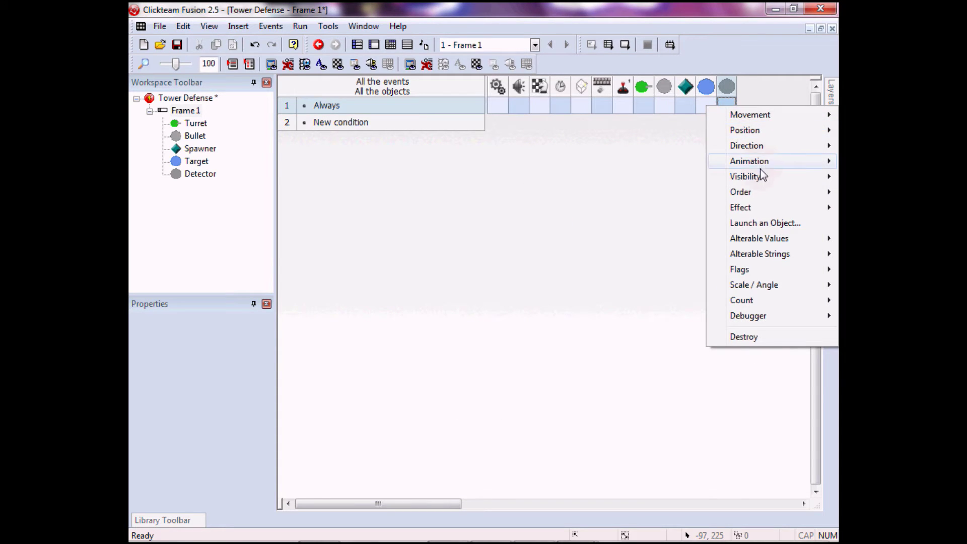
mouse_move(762, 131)
click(666, 130)
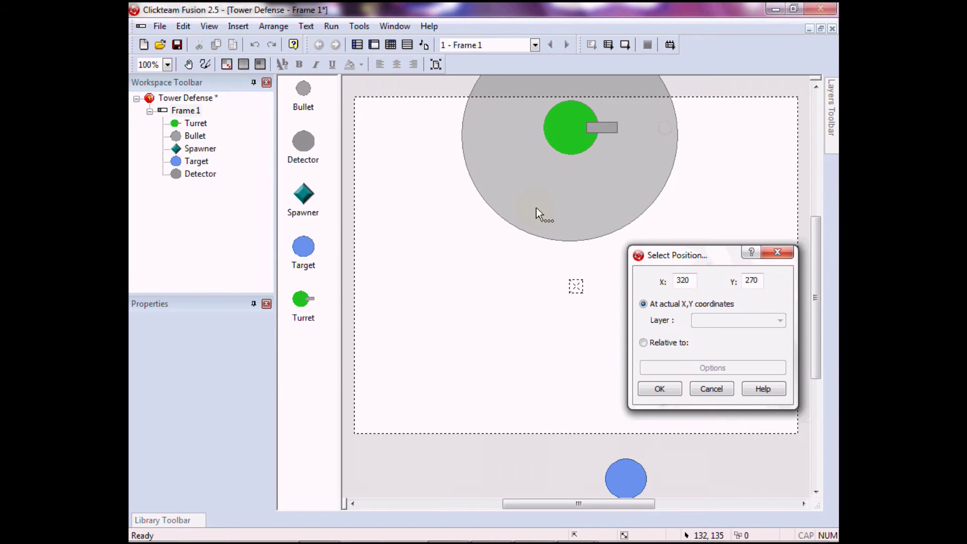
click(571, 134)
click(659, 389)
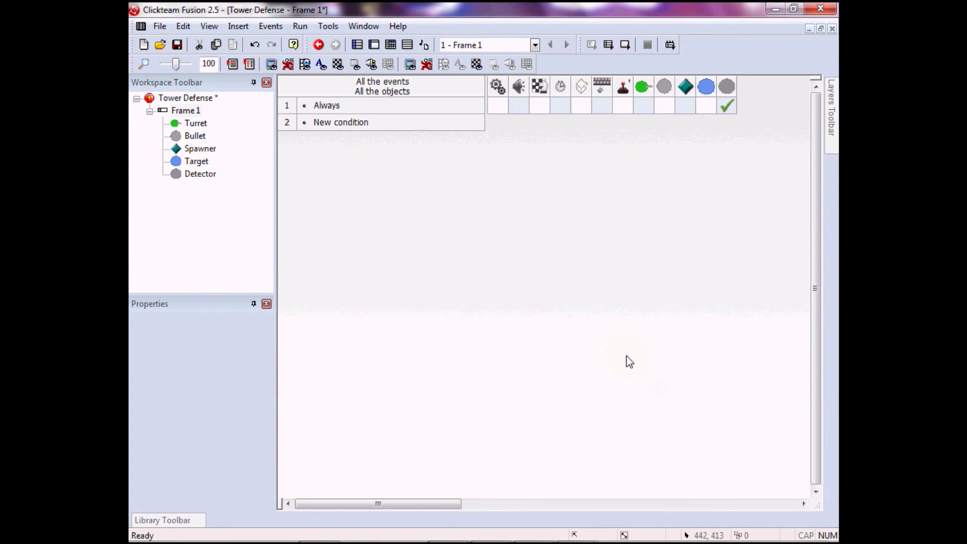
click(375, 143)
Insert a group of events named Enemy A.I. at row 2
right_click(283, 123)
mouse_move(438, 162)
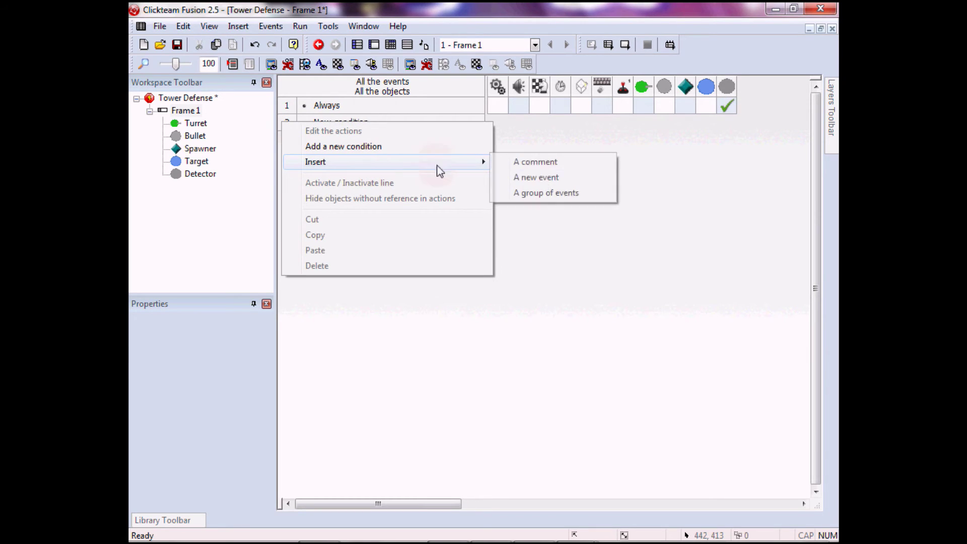
click(545, 193)
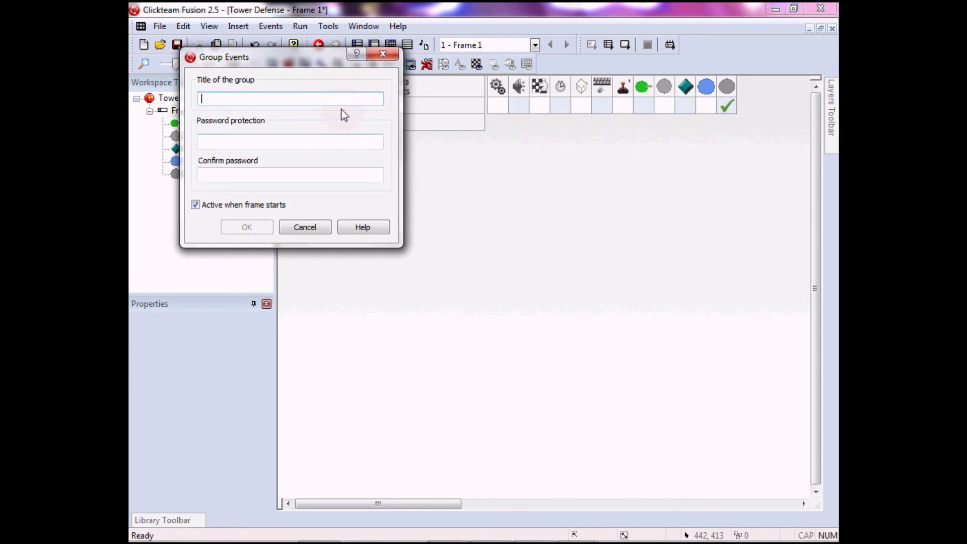
text(Enem)
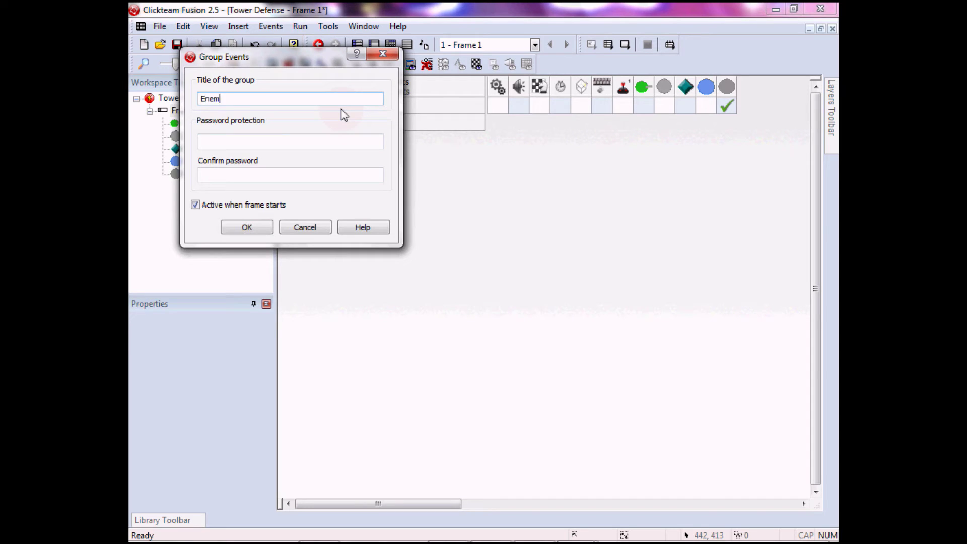
text(y A.I.)
click(268, 227)
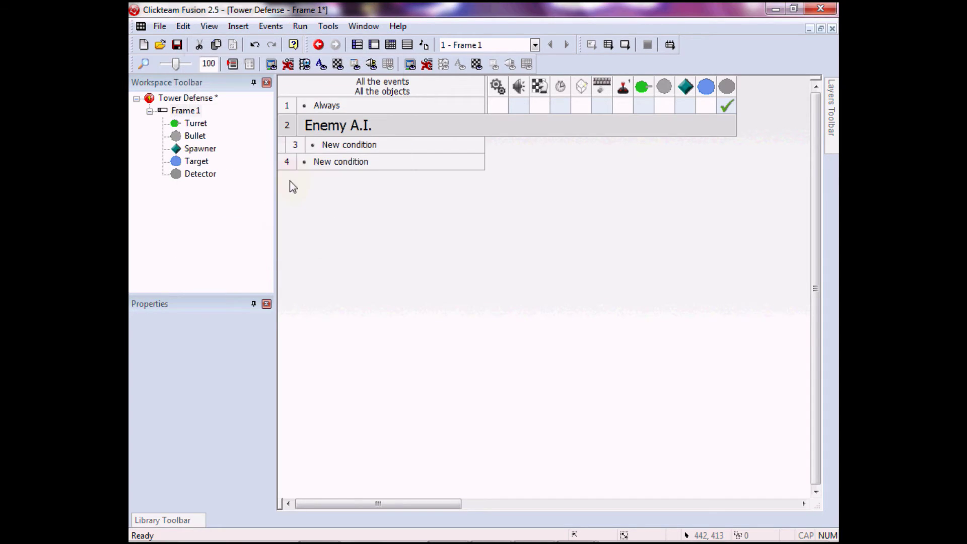
Give the group's event an Always condition plus an Every 2 seconds timer
double_click(337, 146)
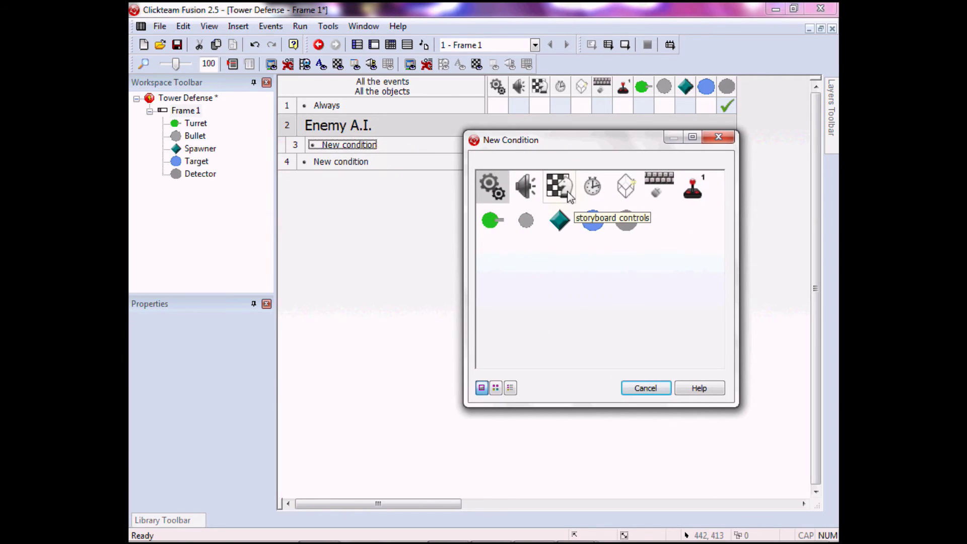
click(501, 197)
click(526, 201)
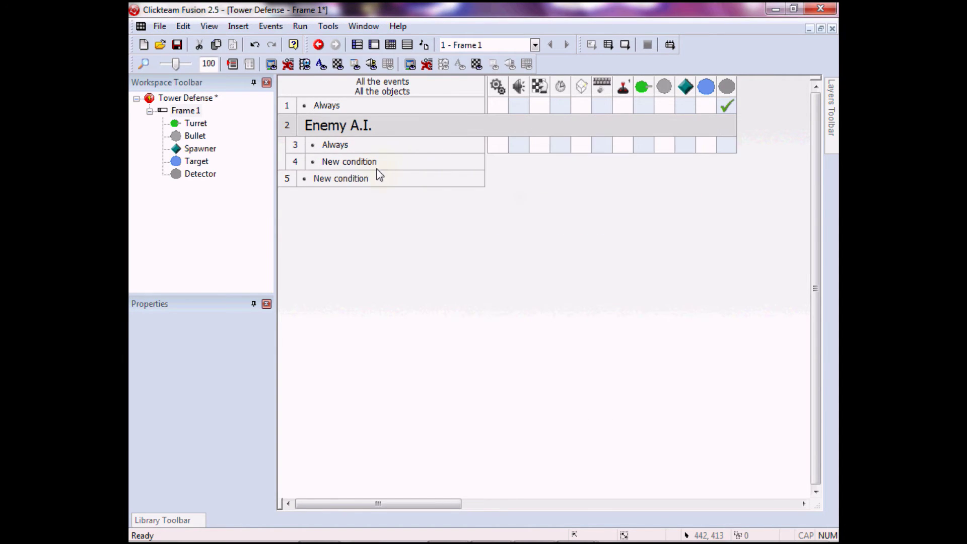
right_click(337, 146)
click(412, 187)
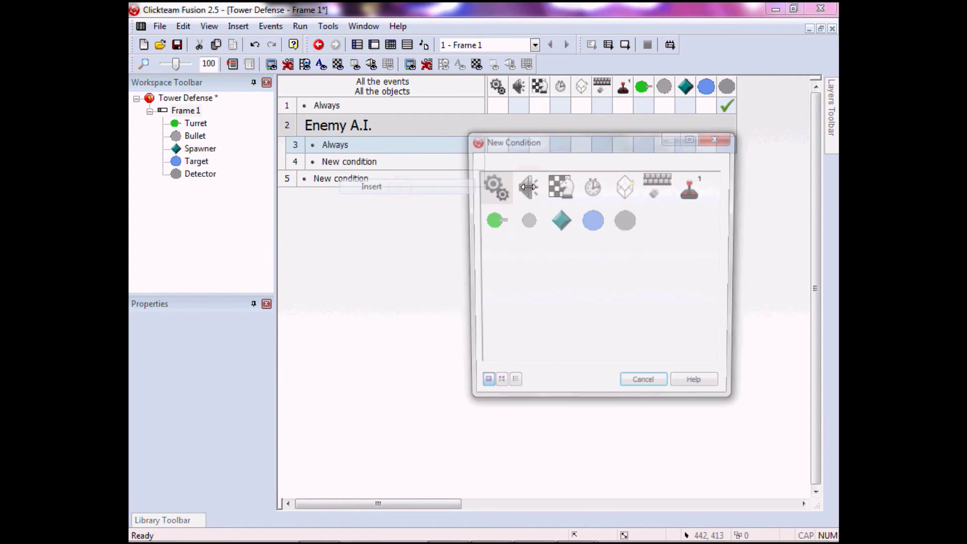
click(602, 192)
click(626, 198)
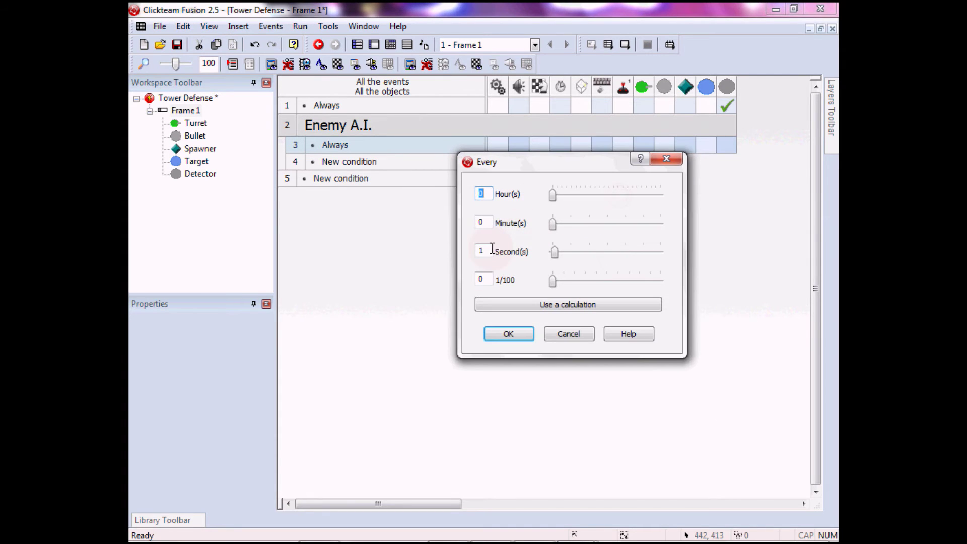
drag(492, 249, 460, 248)
click(520, 337)
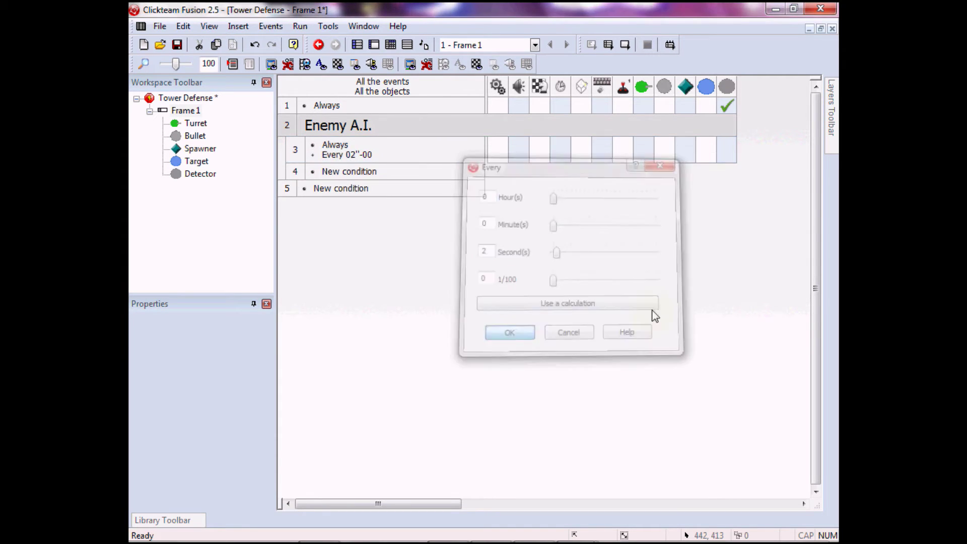
Add an action creating a Target object positioned relative to the Spawner
click(689, 150)
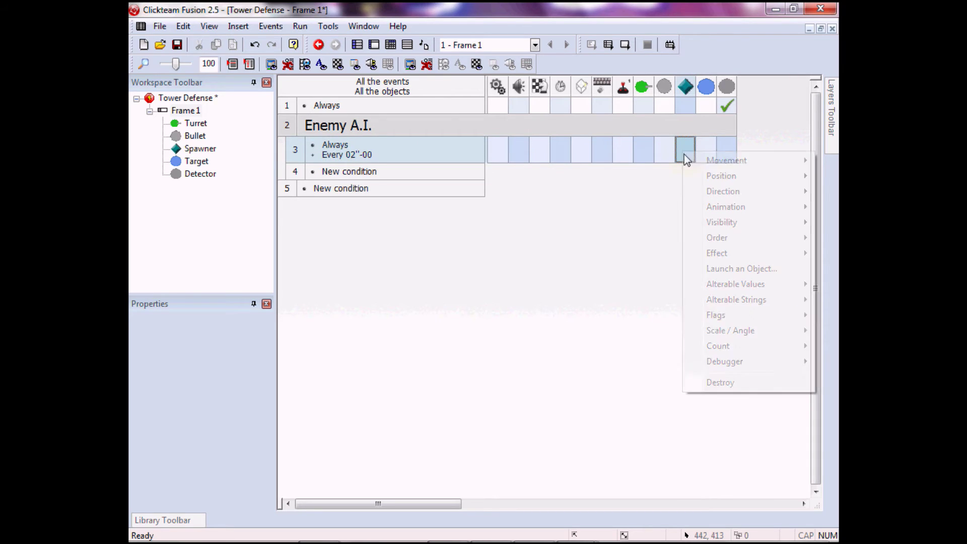
click(596, 203)
click(579, 156)
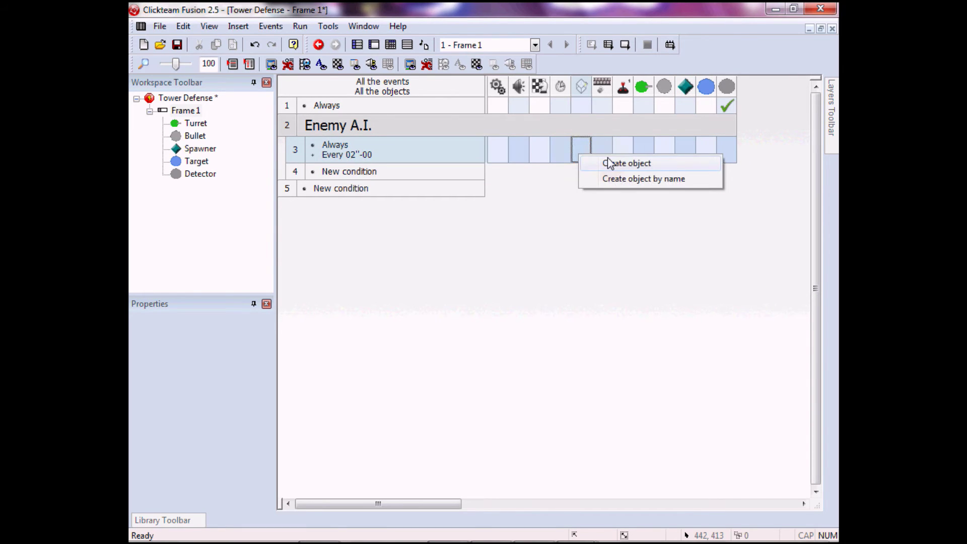
click(612, 161)
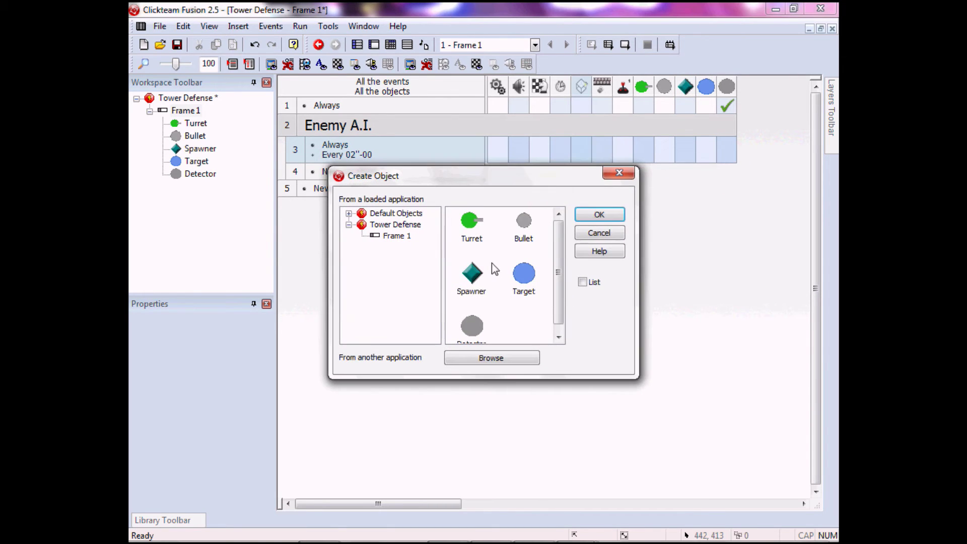
click(523, 274)
click(599, 214)
click(575, 286)
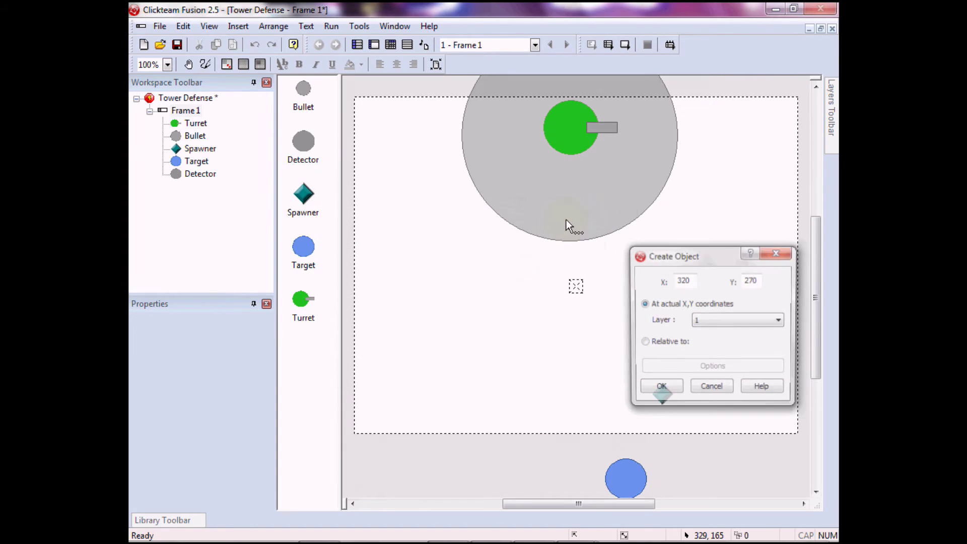
click(668, 343)
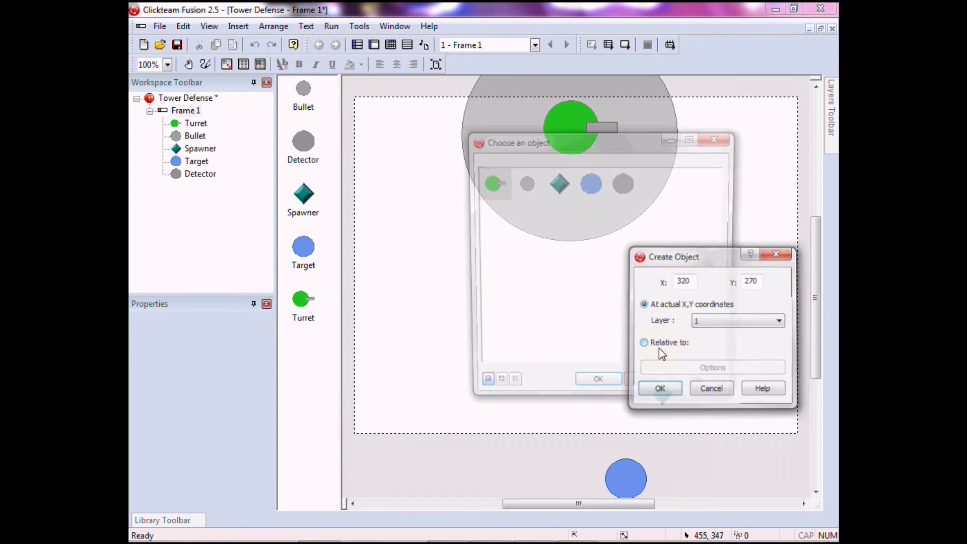
click(557, 184)
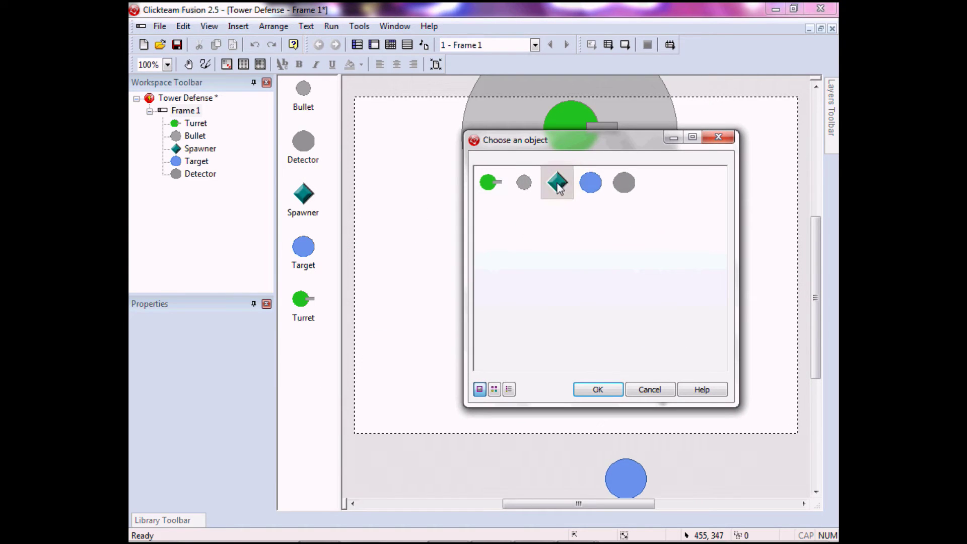
click(598, 390)
click(660, 389)
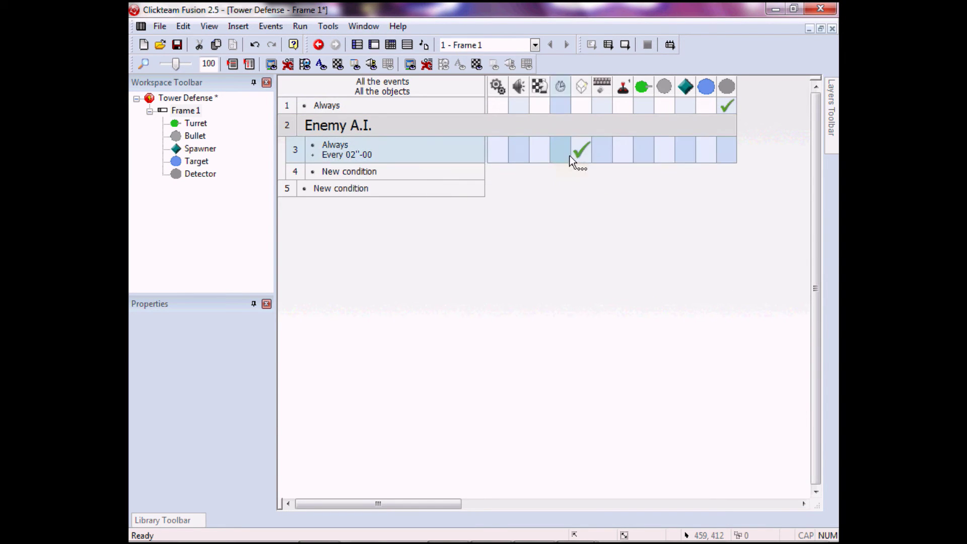
Turn on Visible at start for both the Spawner and the Detector objects
click(192, 137)
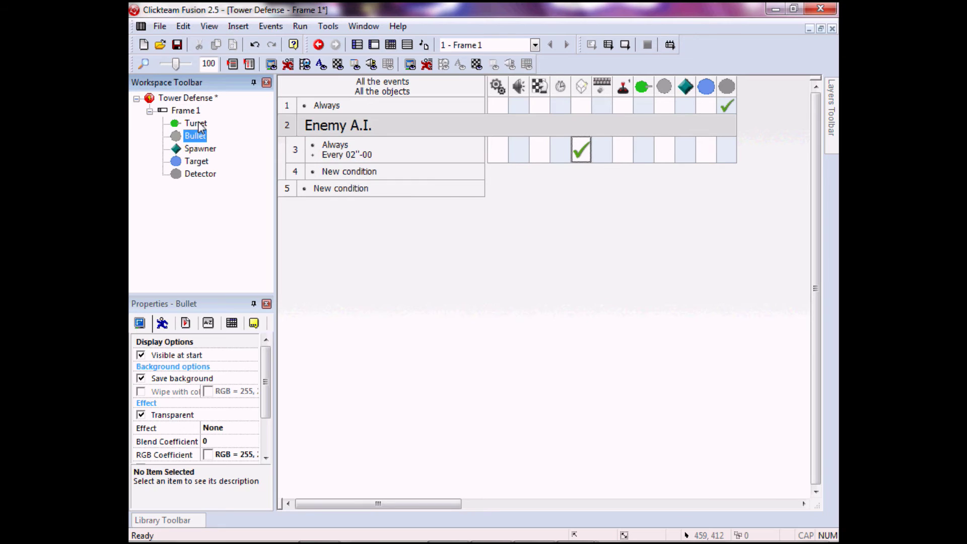
click(201, 149)
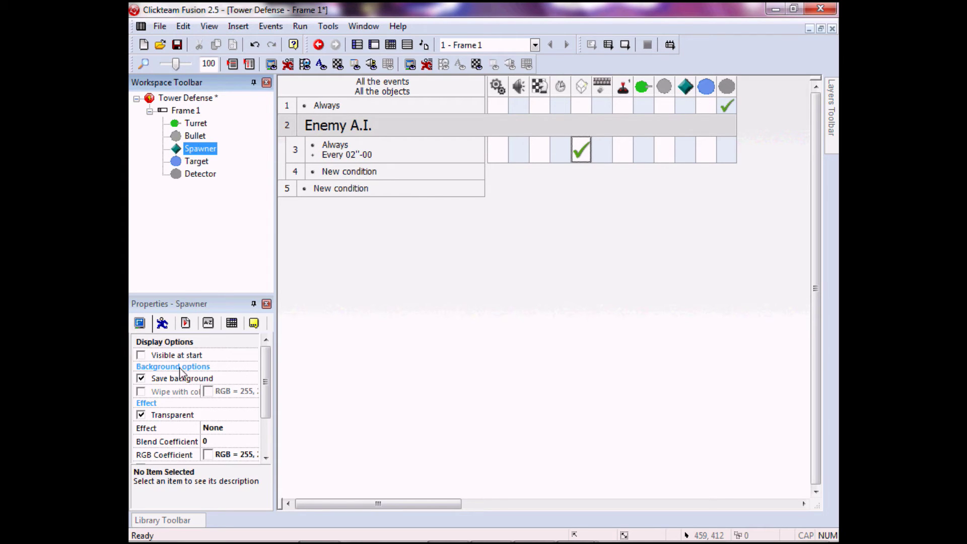
click(141, 356)
click(196, 174)
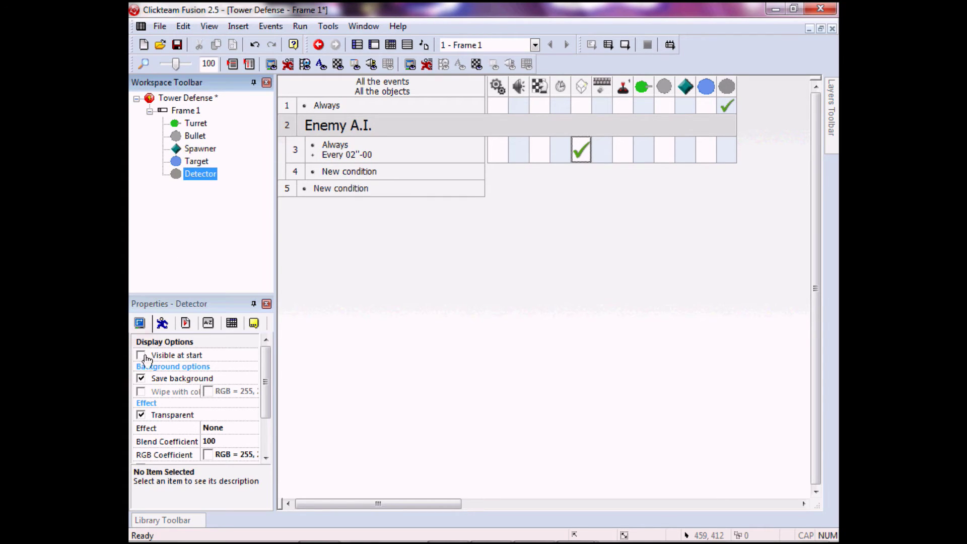
click(141, 355)
In the timed spawn event 3, make spawned Targets use Movement #1
click(429, 216)
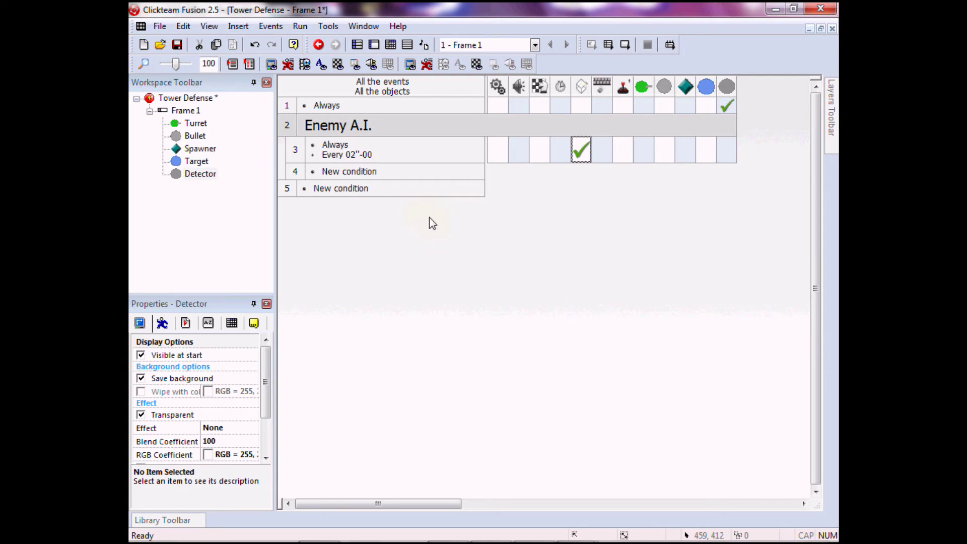
mouse_move(582, 151)
right_click(703, 153)
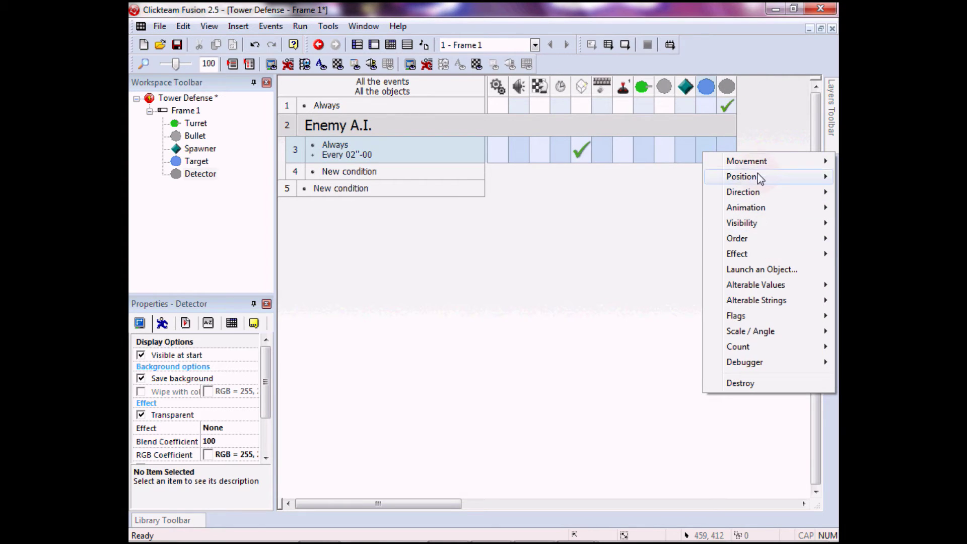
mouse_move(761, 166)
mouse_move(691, 379)
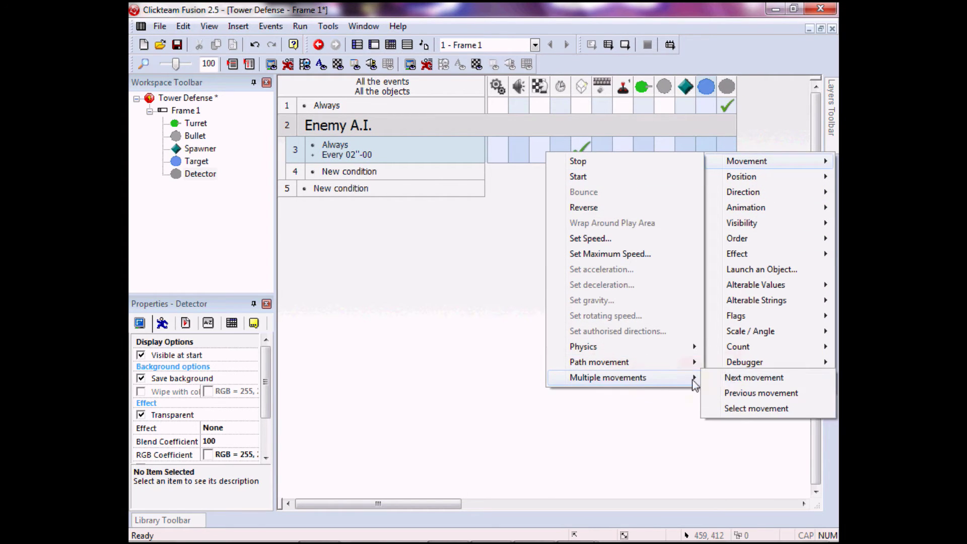
click(743, 409)
click(421, 249)
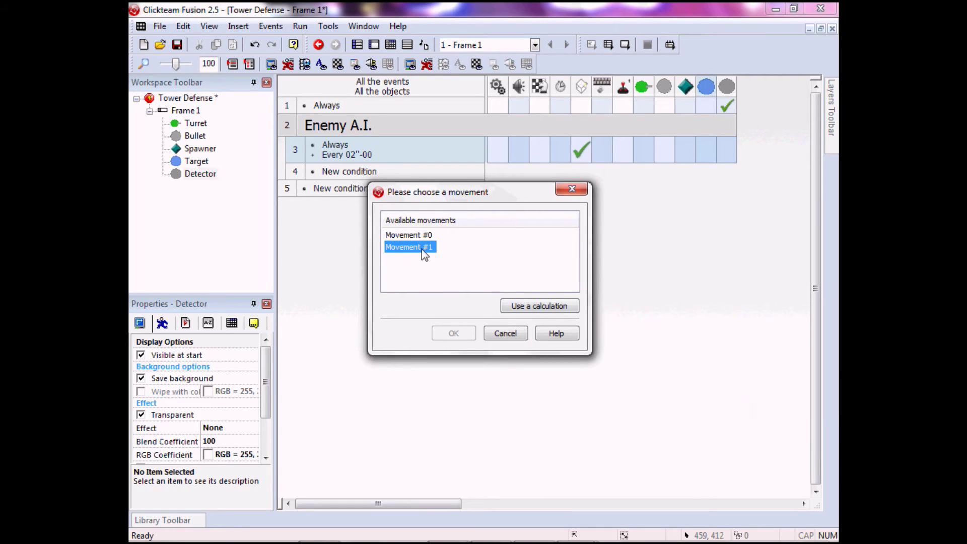
click(453, 333)
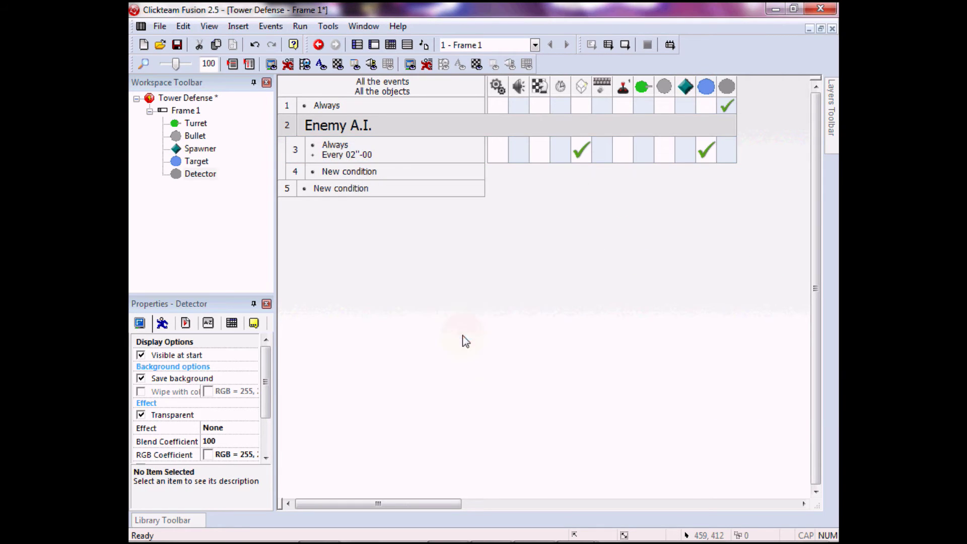
click(300, 26)
Run the frame, collapse the debugger to watch Targets reach the turret, then close the preview
click(350, 78)
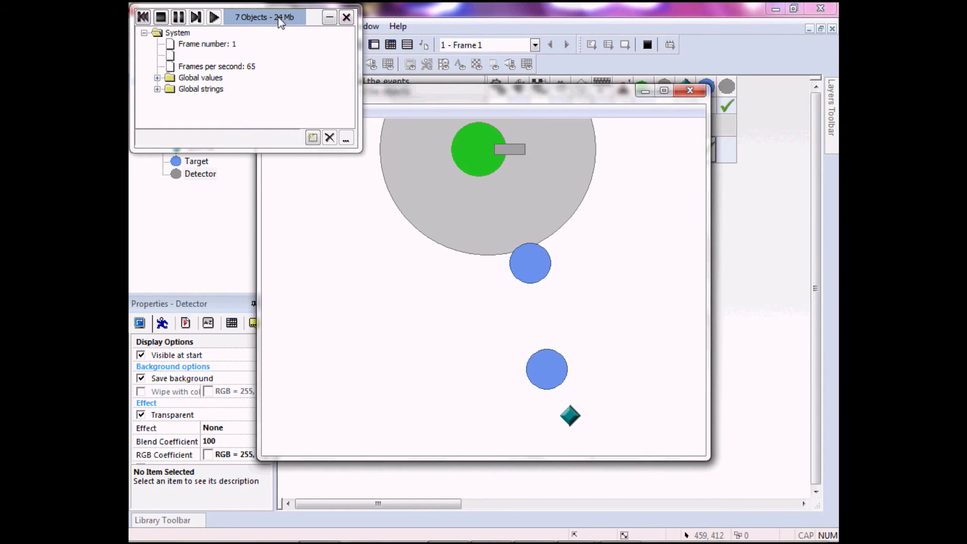
click(329, 18)
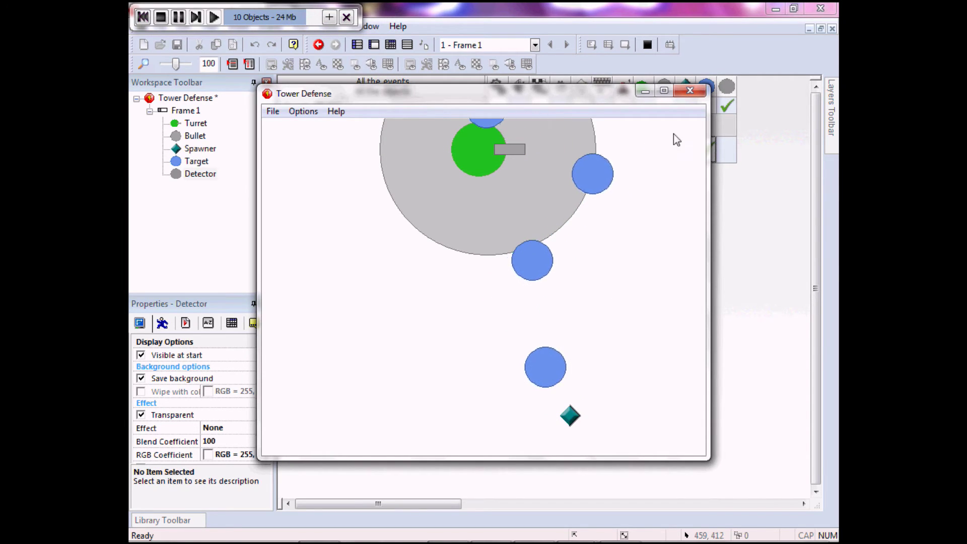
click(691, 91)
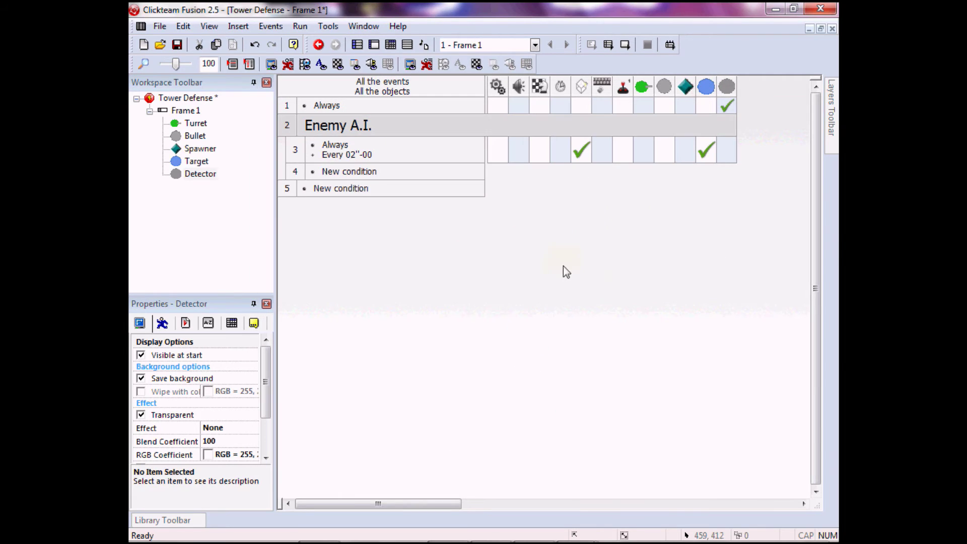
Insert a new event group titled 'Turret A.I.' at row 5
right_click(302, 186)
mouse_move(403, 227)
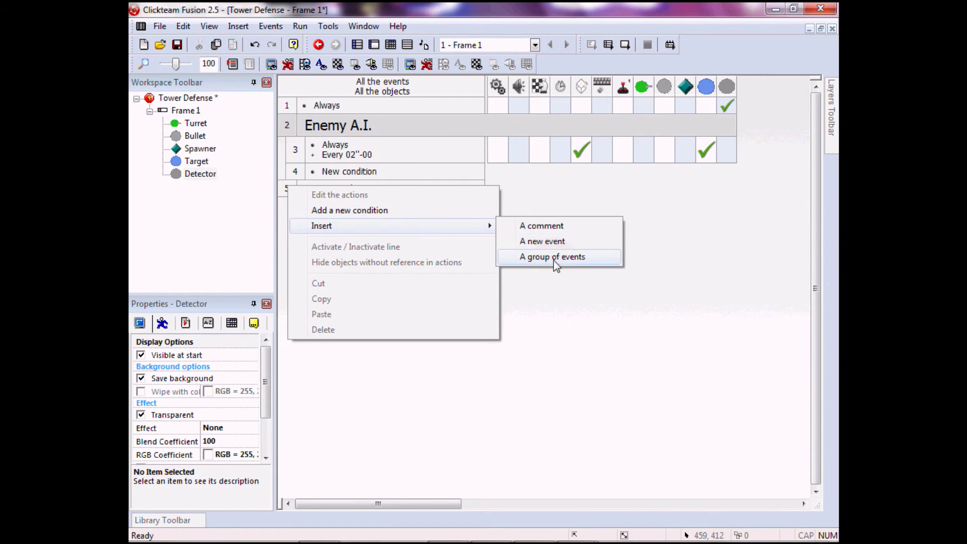
click(554, 259)
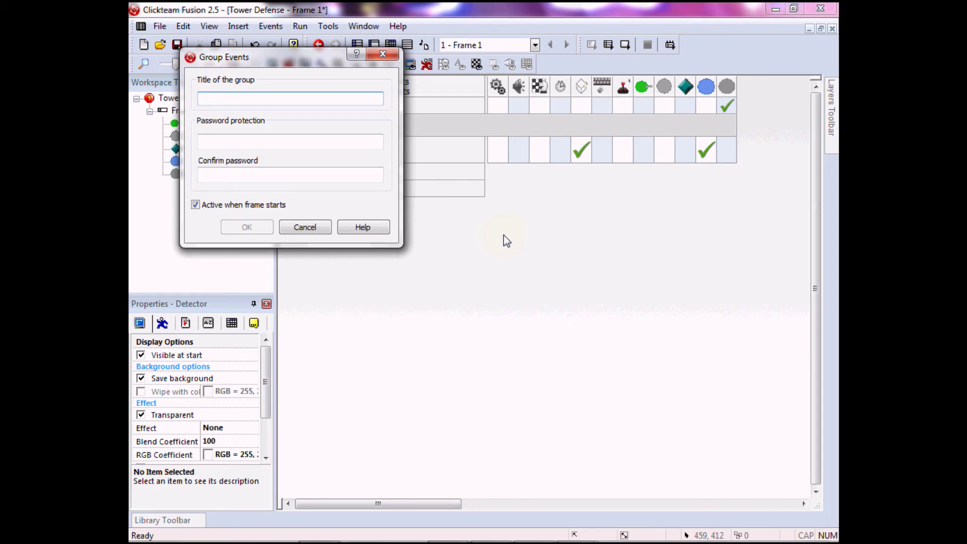
text(Turret A.I.)
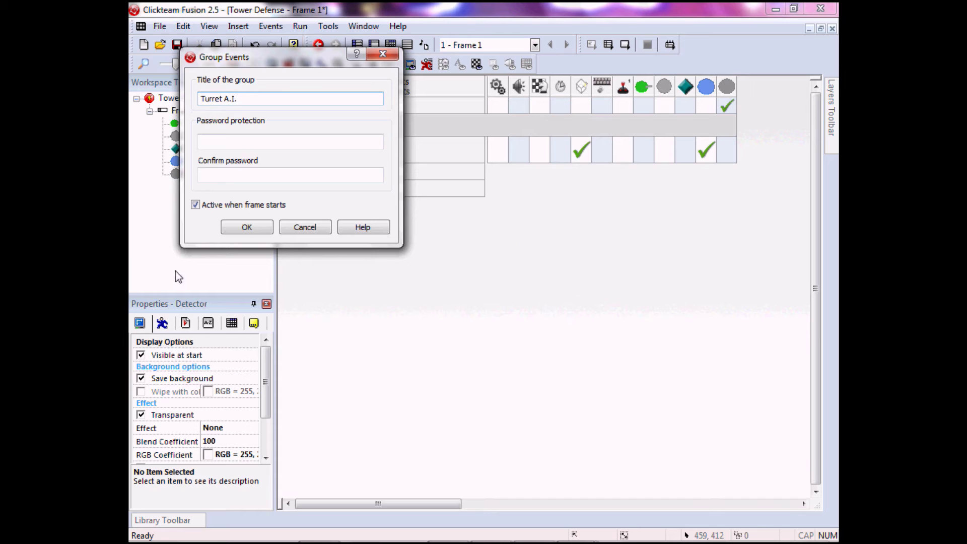
click(247, 227)
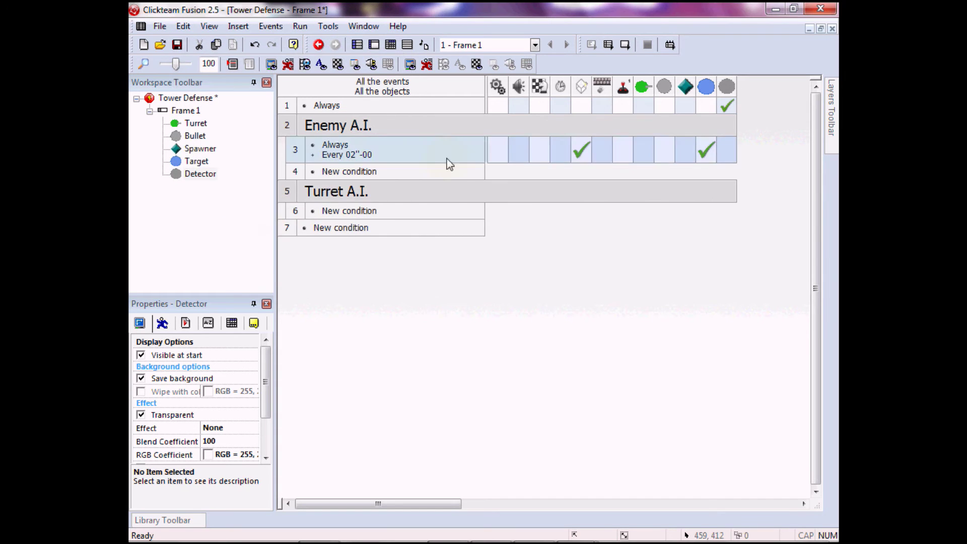
Add the group's first condition: Target is overlapping the Detector
click(358, 212)
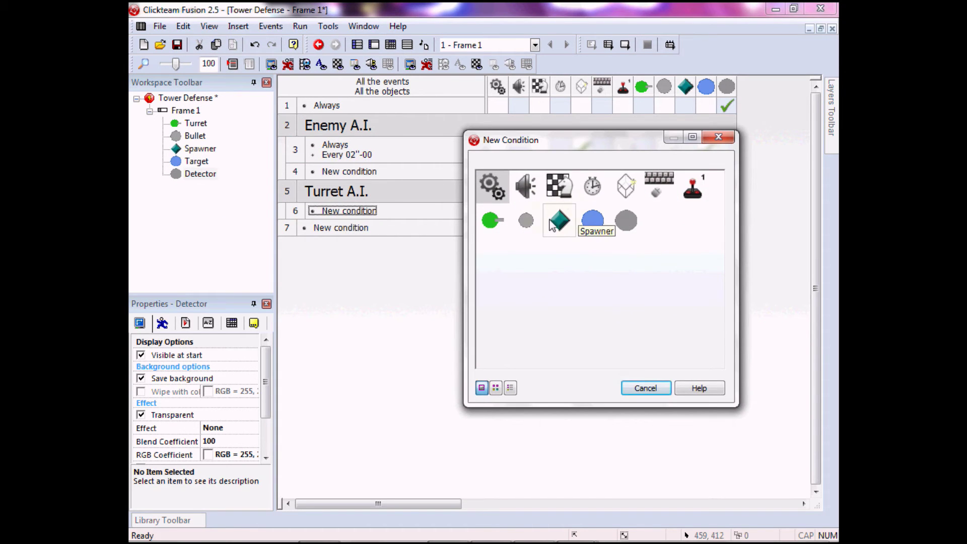
click(592, 219)
mouse_move(632, 228)
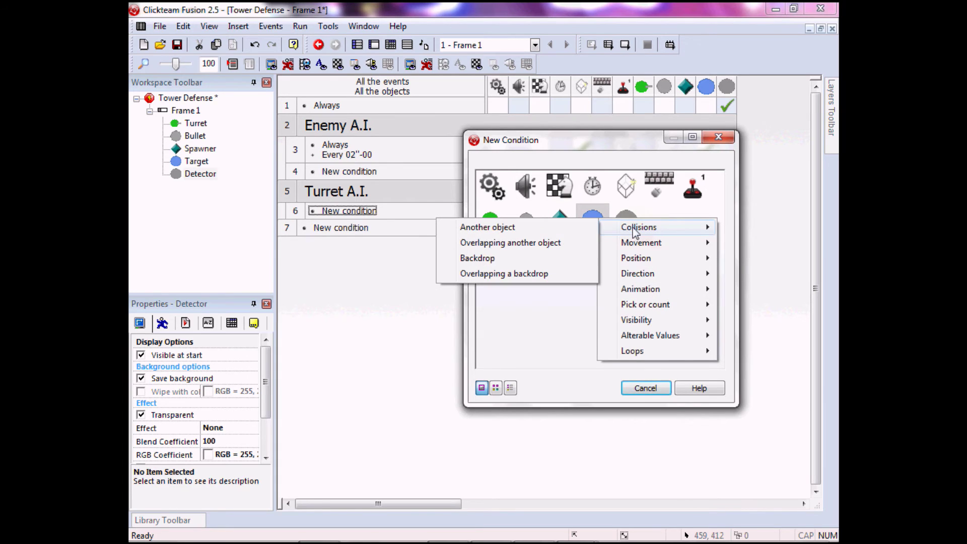
click(580, 244)
click(633, 191)
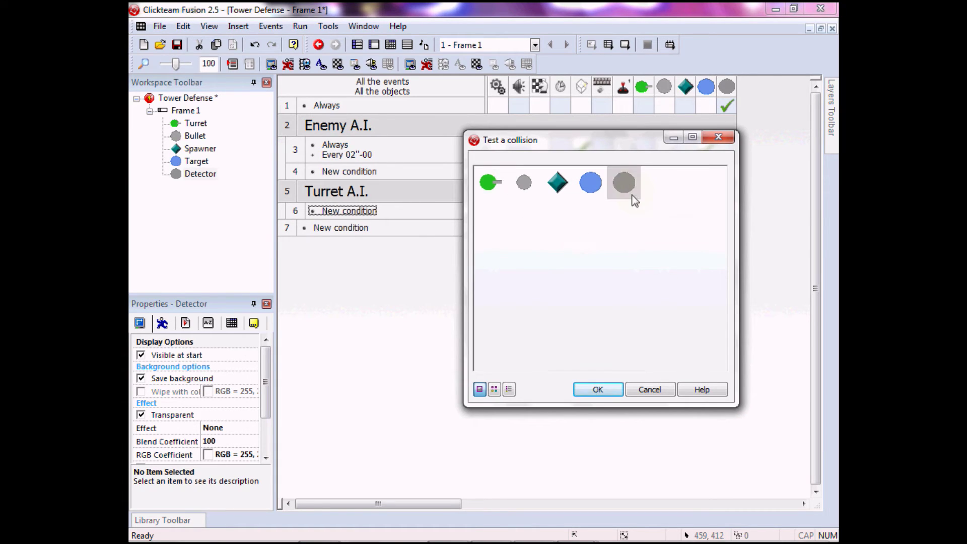
click(597, 389)
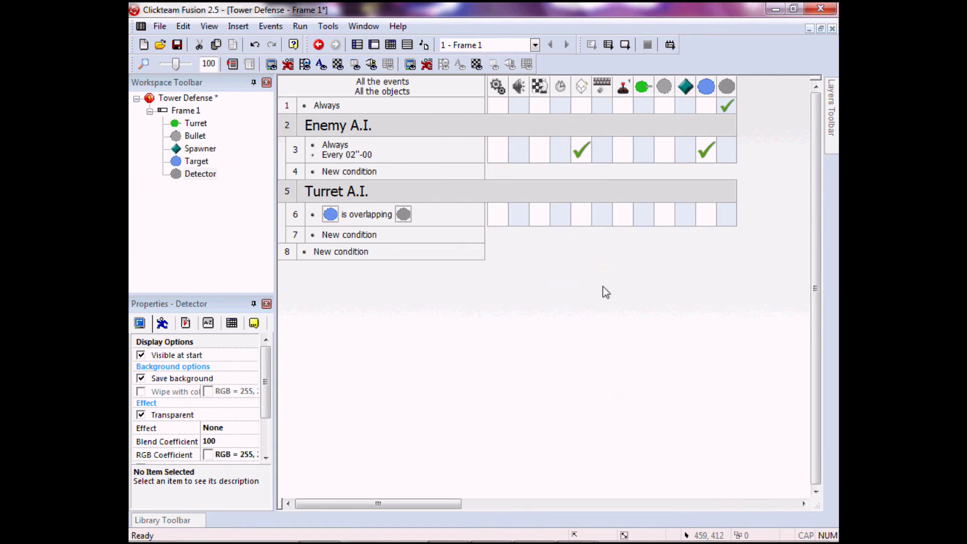
Add an Every 2 seconds timer condition to the overlap event
right_click(361, 216)
click(408, 252)
click(592, 186)
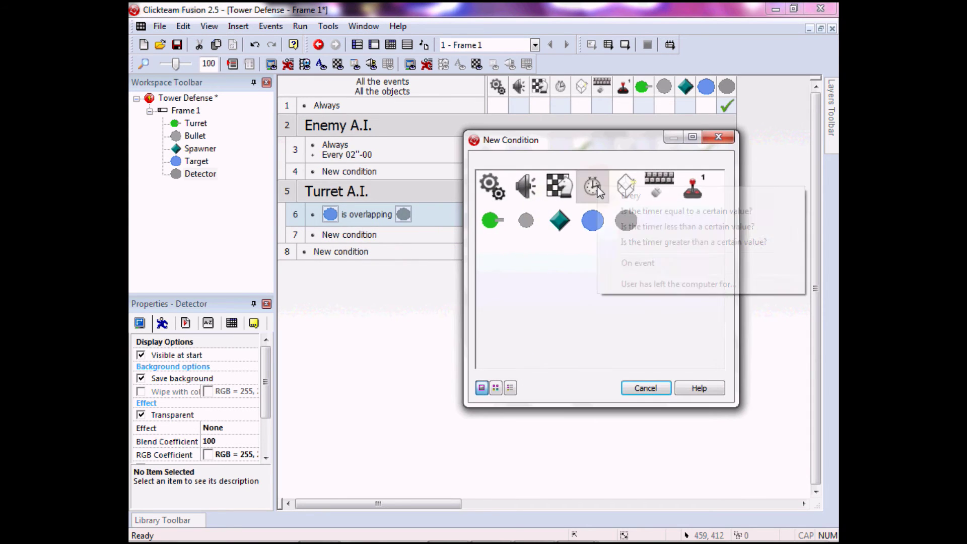
click(624, 196)
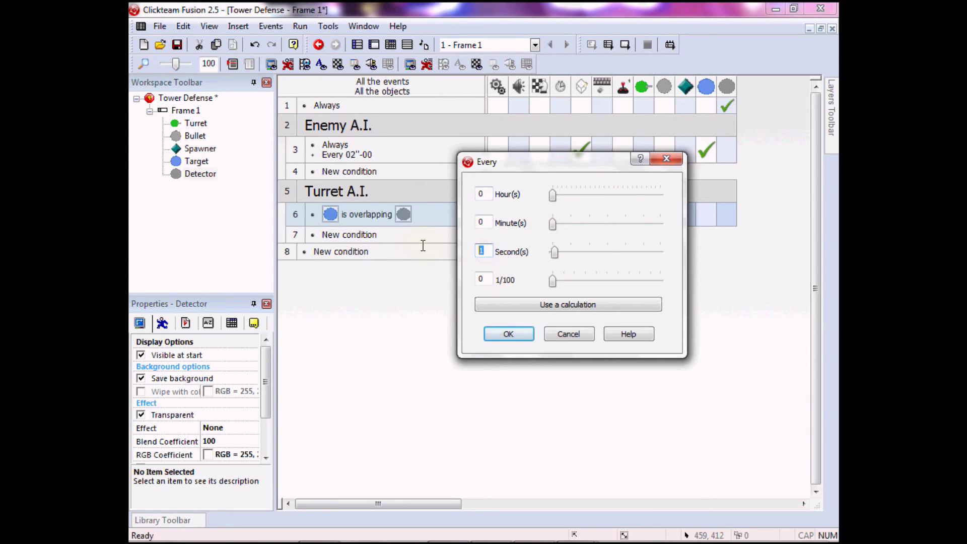
click(520, 335)
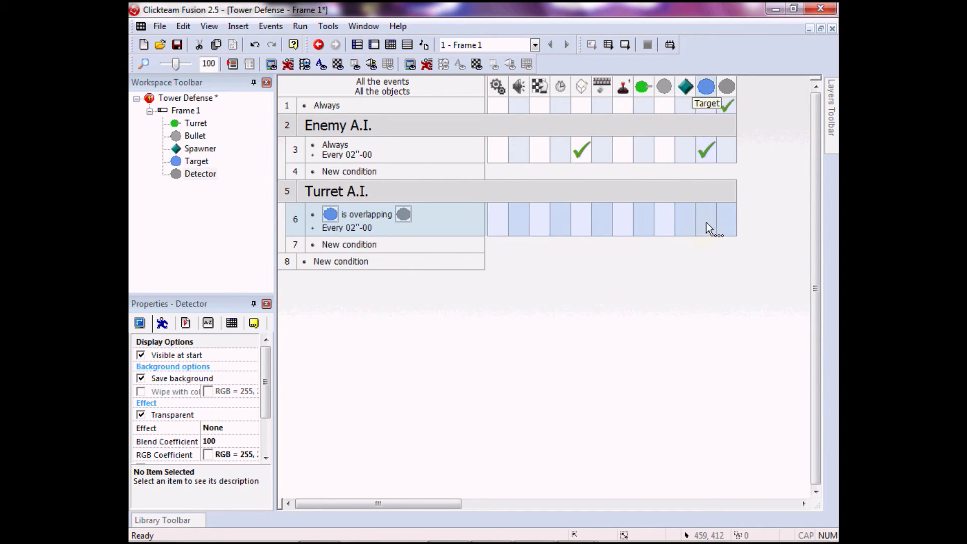
Make the Turret look in the direction of the Target
click(639, 225)
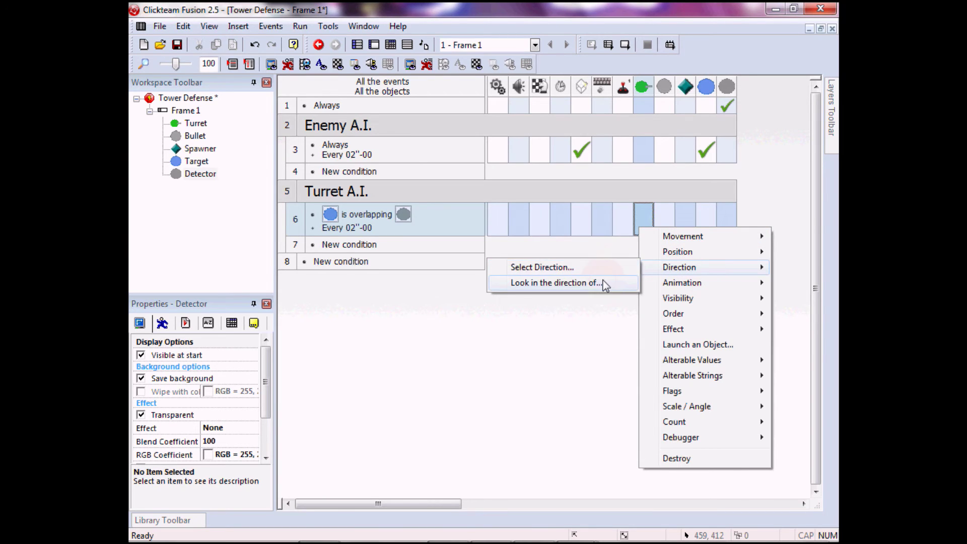
click(603, 282)
click(631, 482)
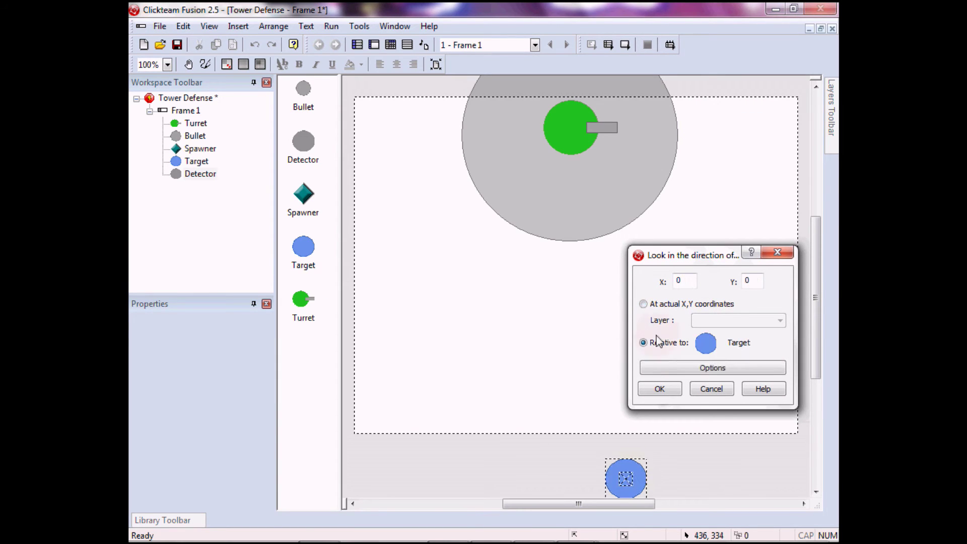
click(674, 389)
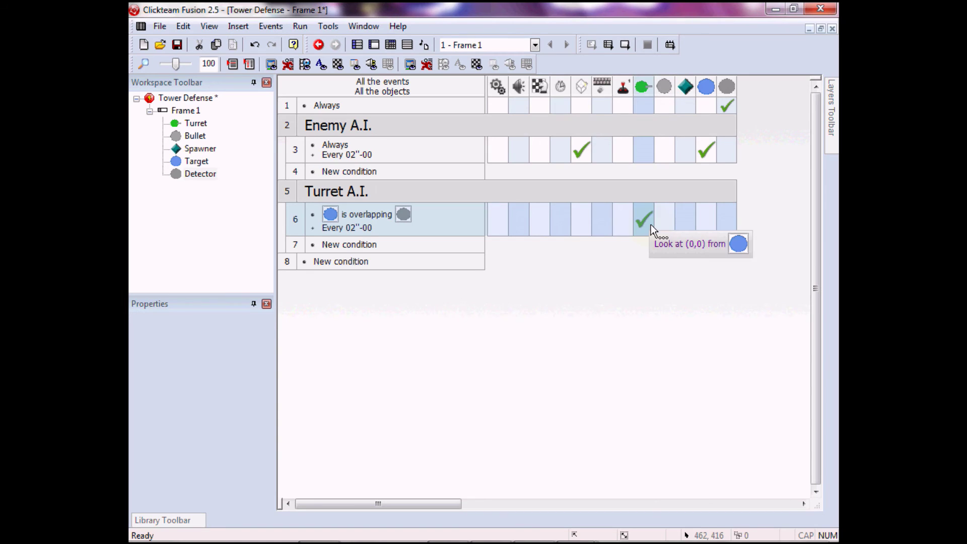
Have the Turret launch a Bullet toward the Target at speed 65
click(645, 223)
click(720, 341)
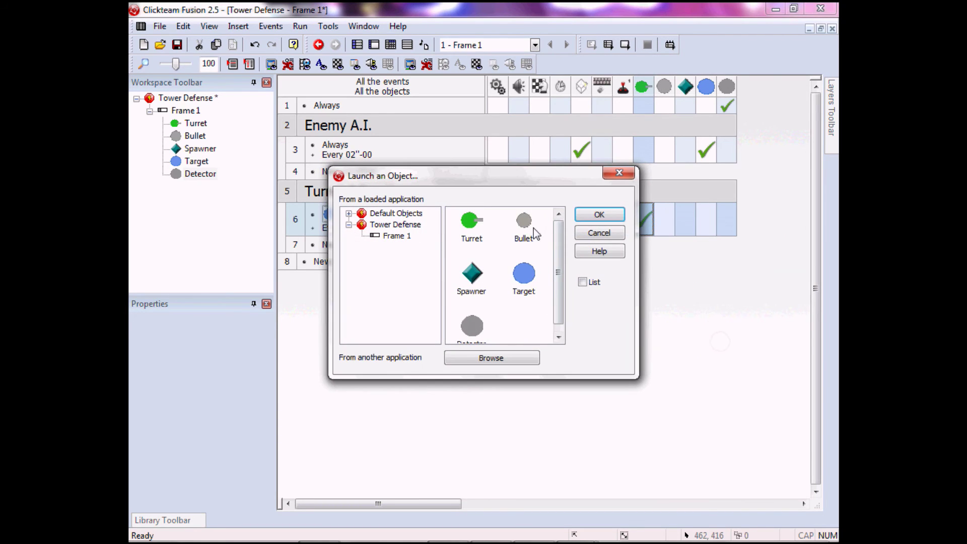
click(584, 220)
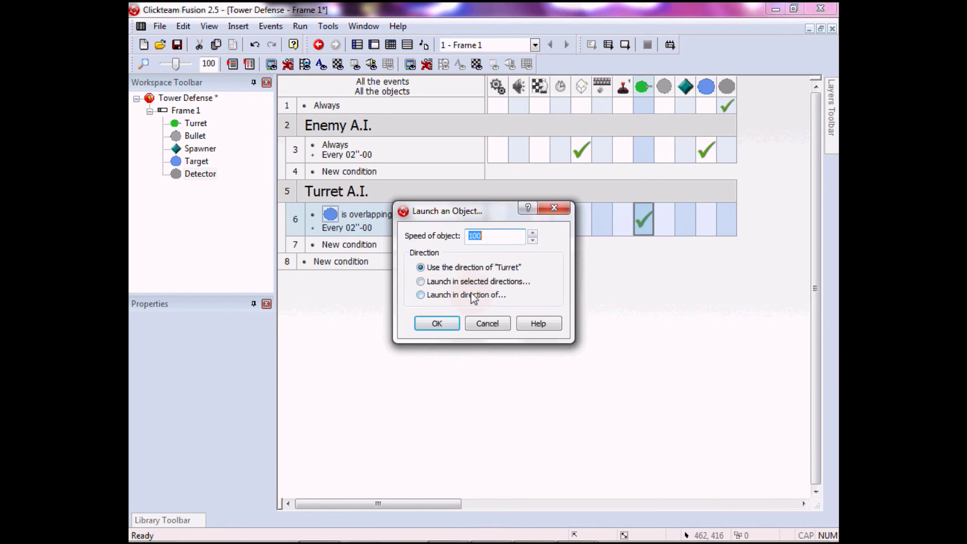
key(Return)
click(630, 469)
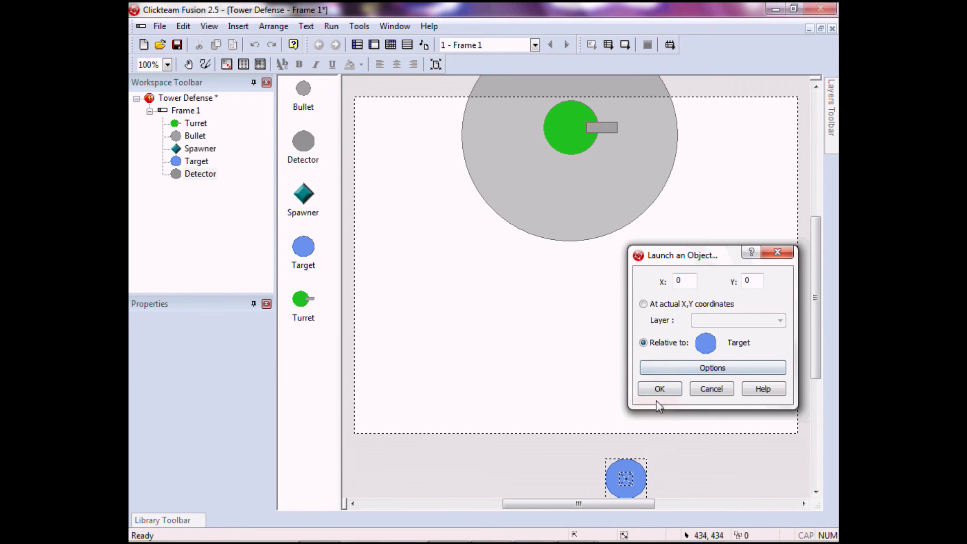
click(662, 389)
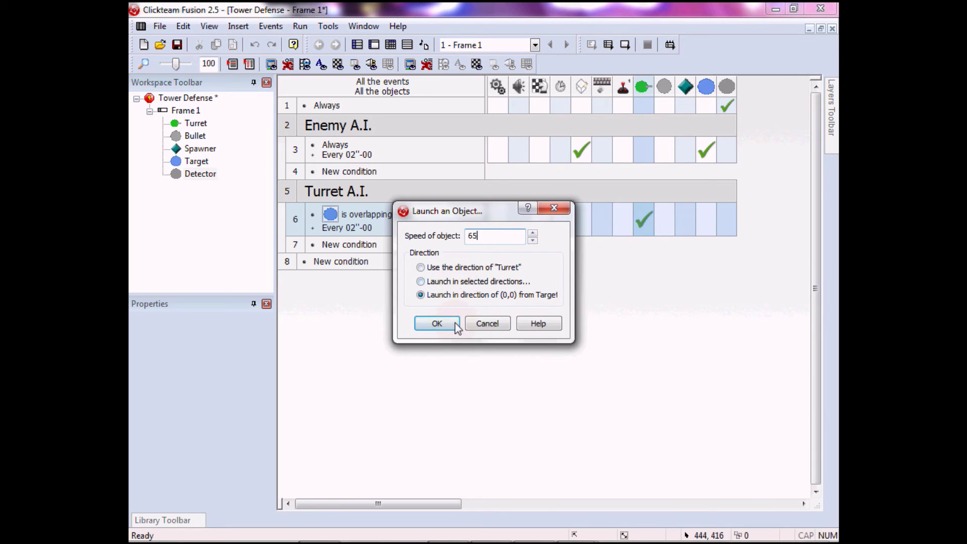
click(437, 324)
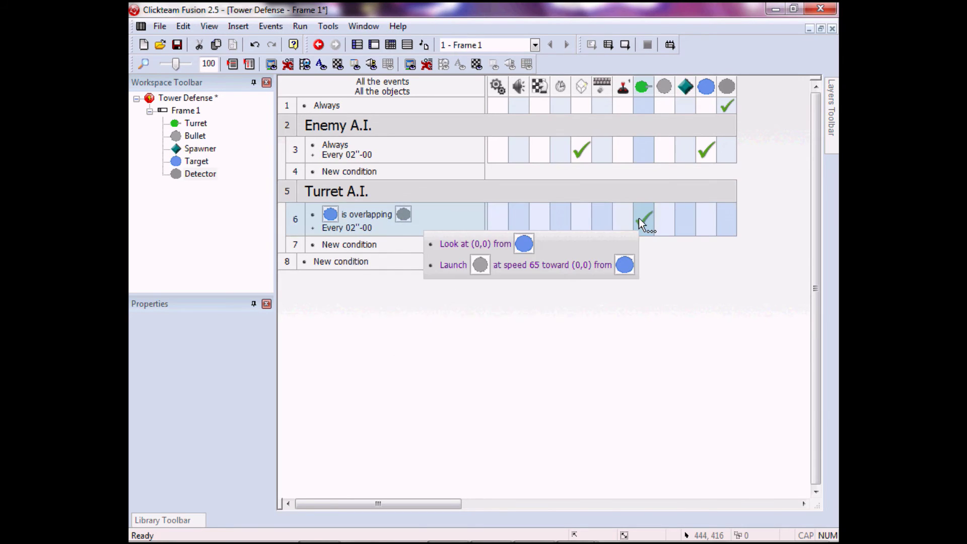
Add event 7 with the condition Bullet collides with Target
click(354, 246)
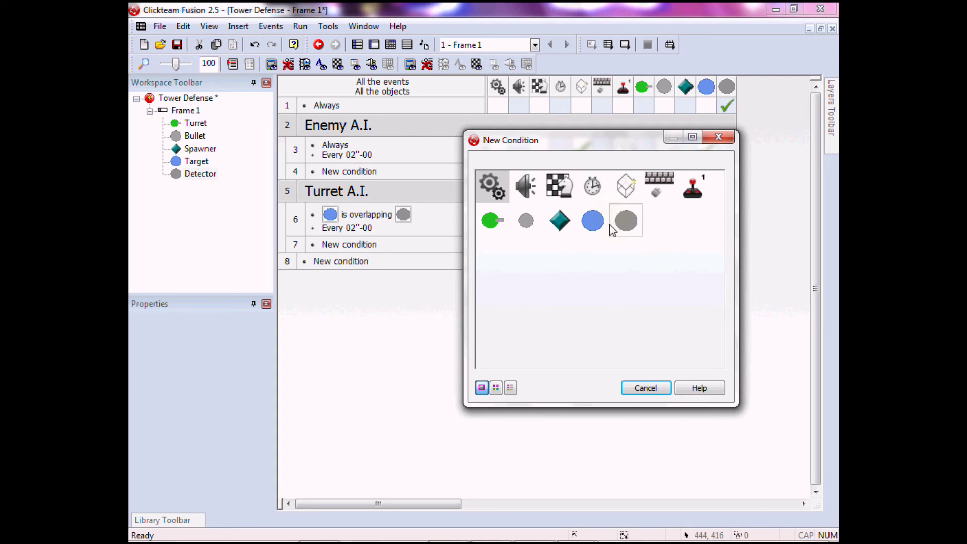
click(525, 221)
mouse_move(564, 230)
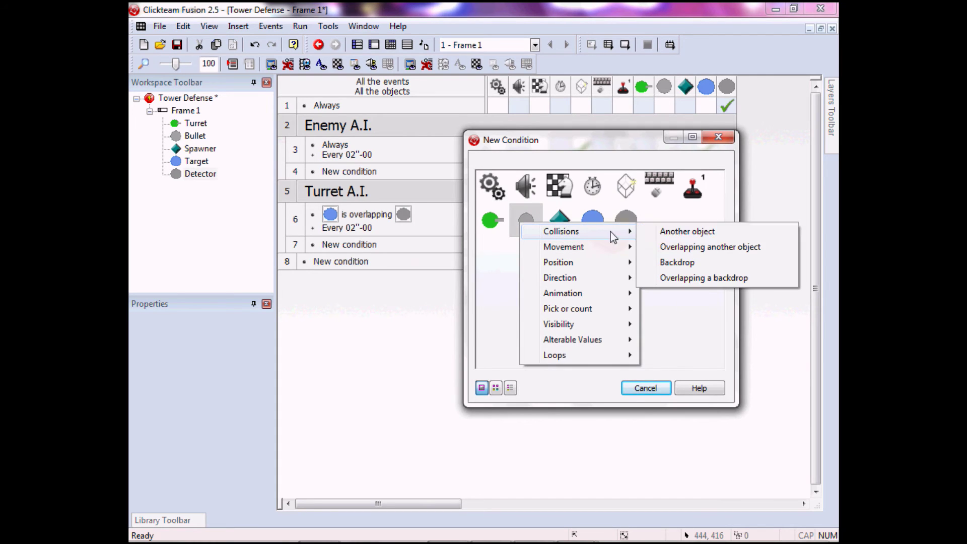
click(677, 229)
click(588, 191)
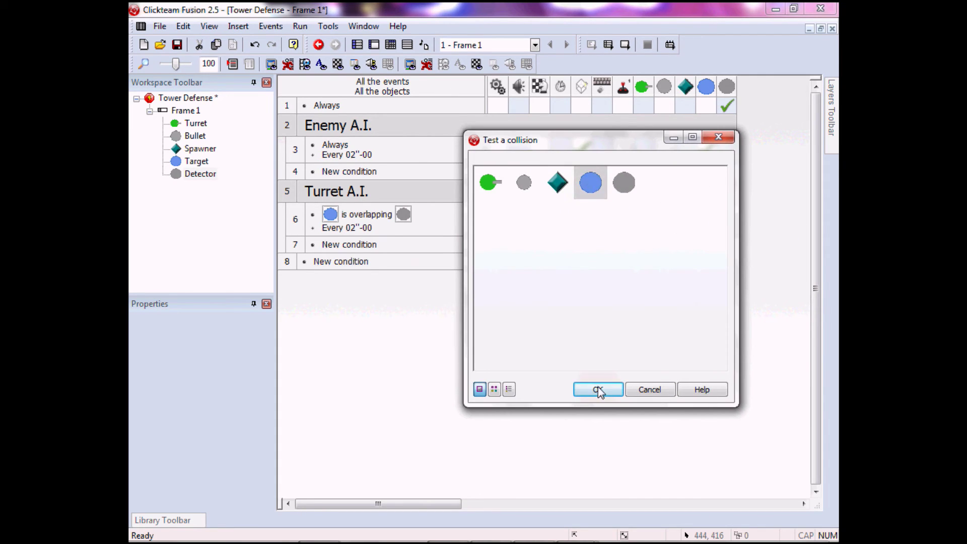
click(597, 389)
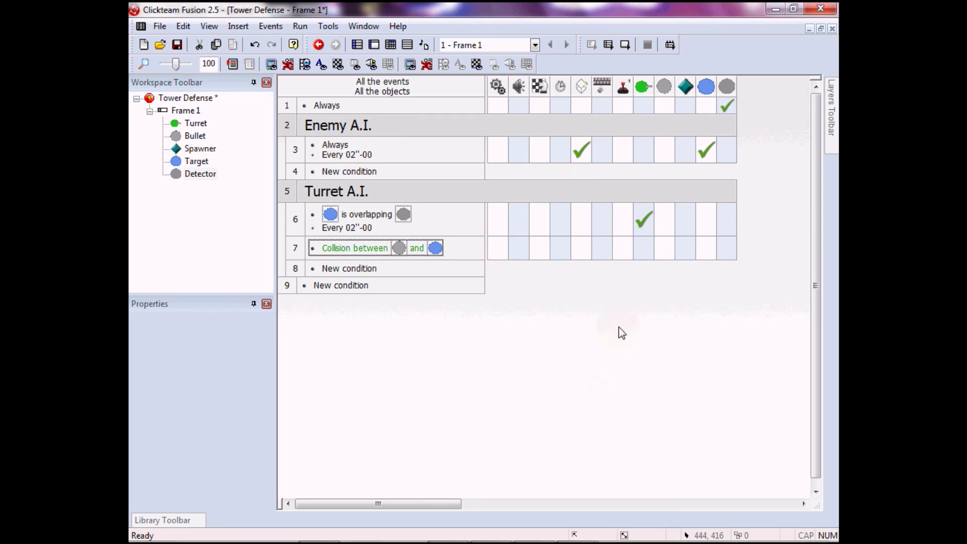
Destroy the Target when the Bullet hits it
click(714, 250)
click(743, 481)
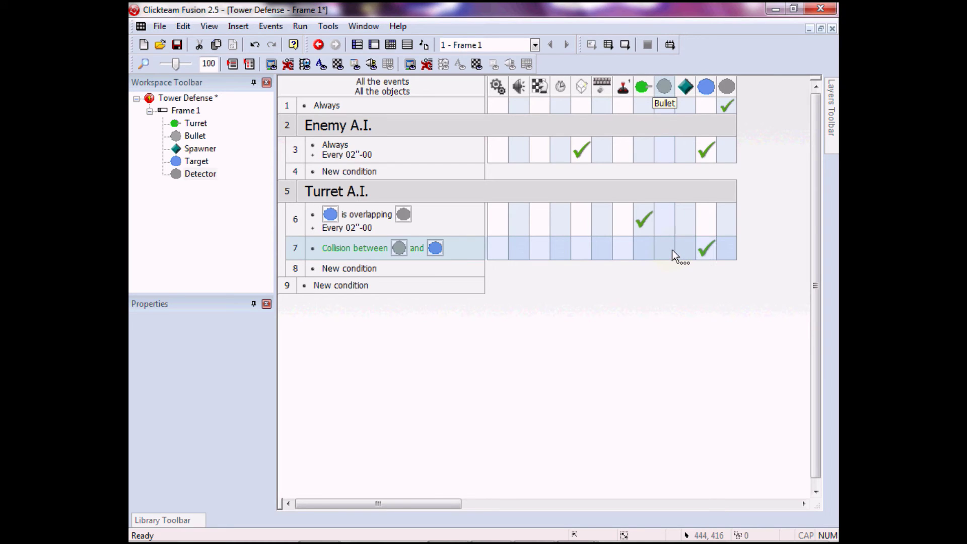
click(300, 25)
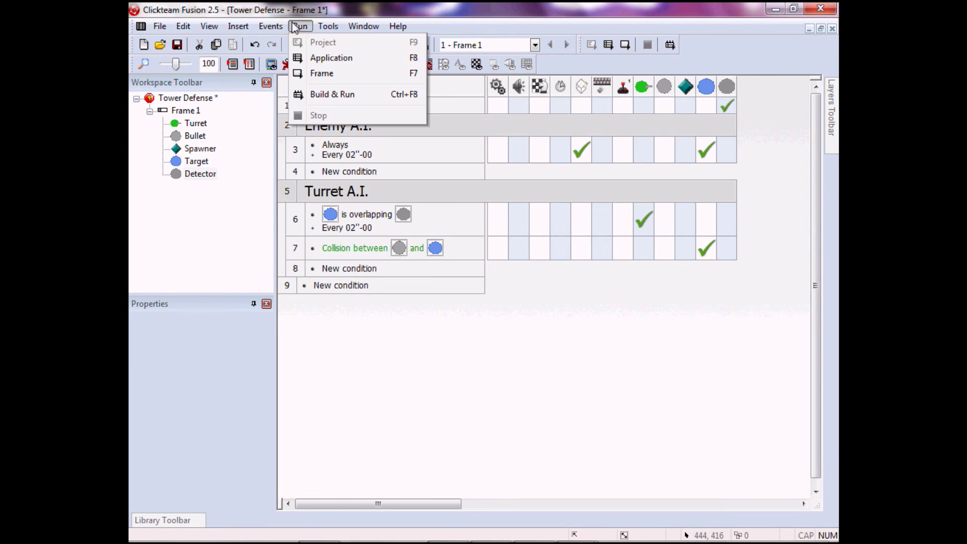
Test-run the frame, then add a Destroy action for the Bullet in collision event 7
click(325, 71)
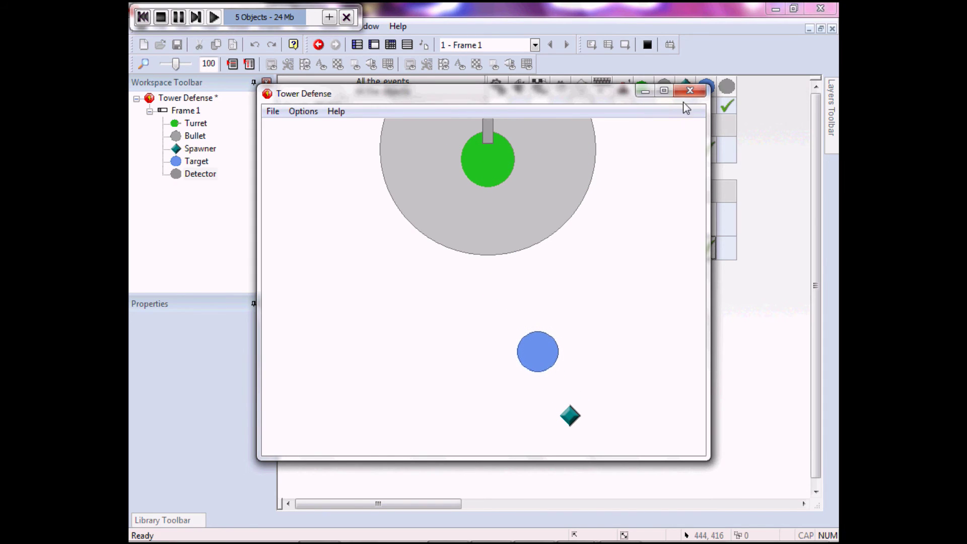
click(694, 93)
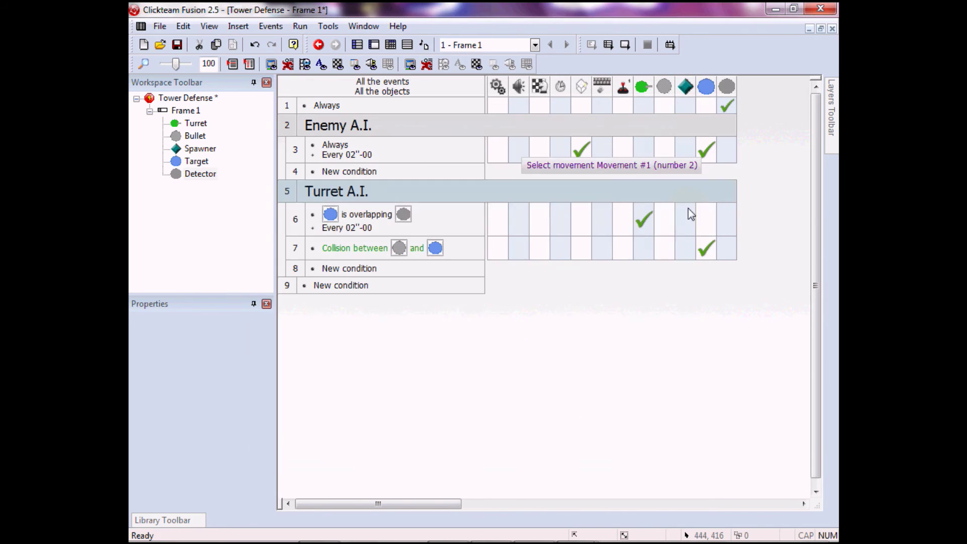
right_click(662, 245)
click(717, 475)
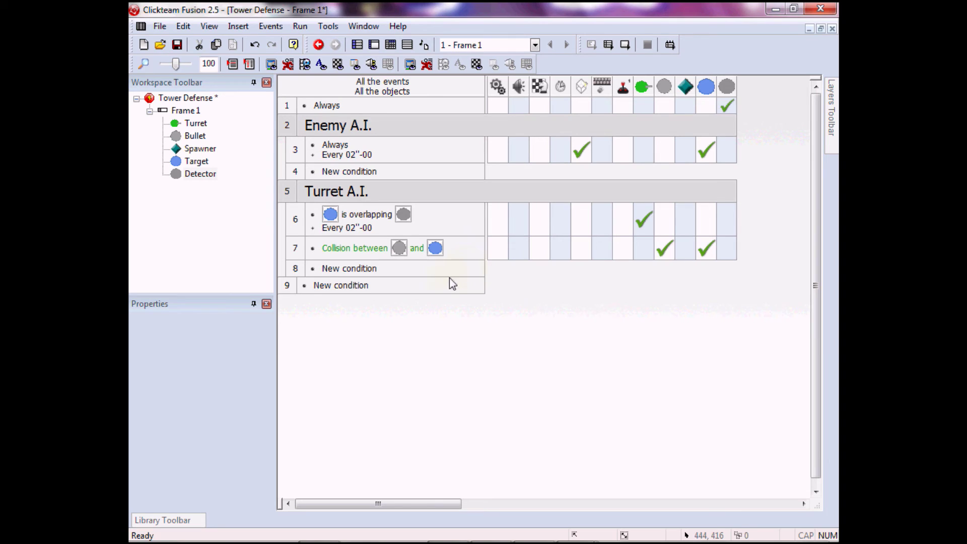
Add event 9: when the mouse is over the Turret, make the Detector reappear
click(343, 268)
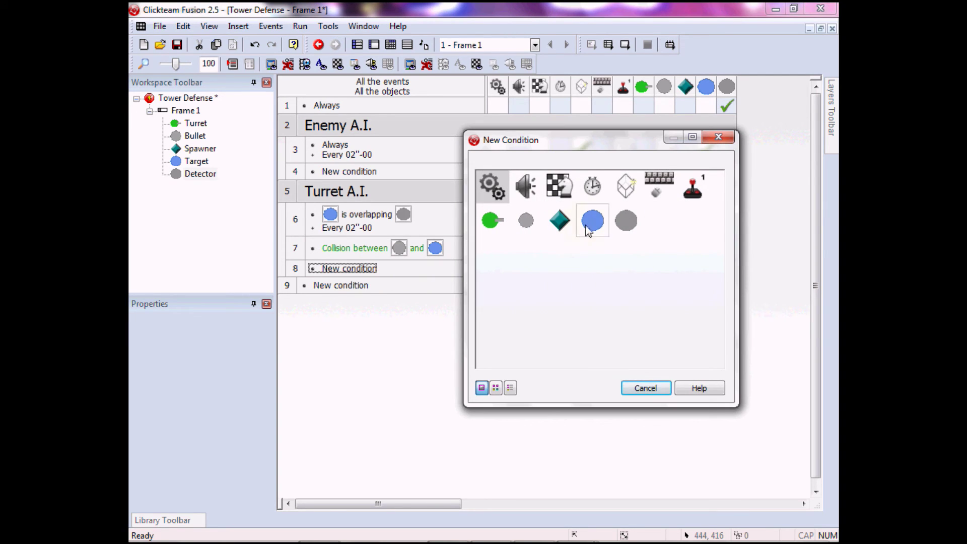
click(645, 387)
click(336, 285)
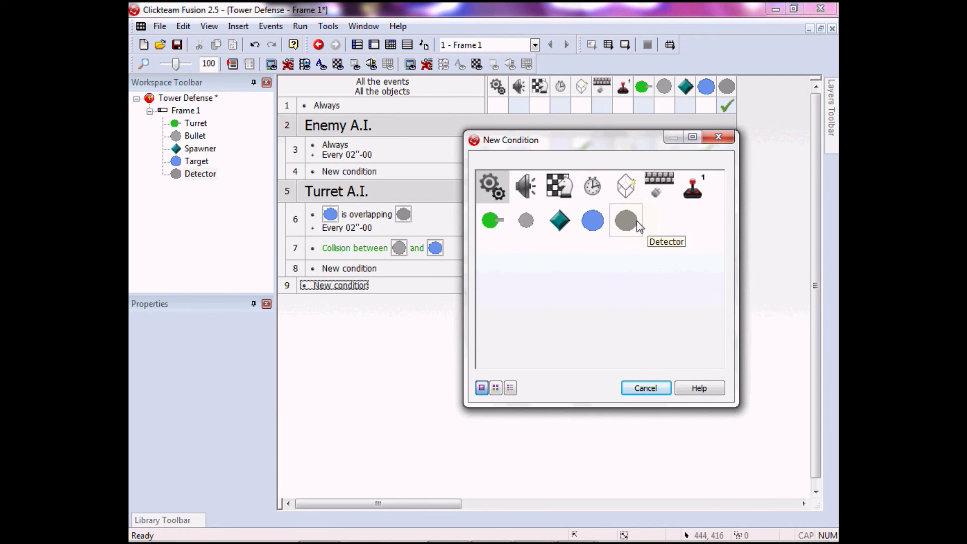
click(492, 228)
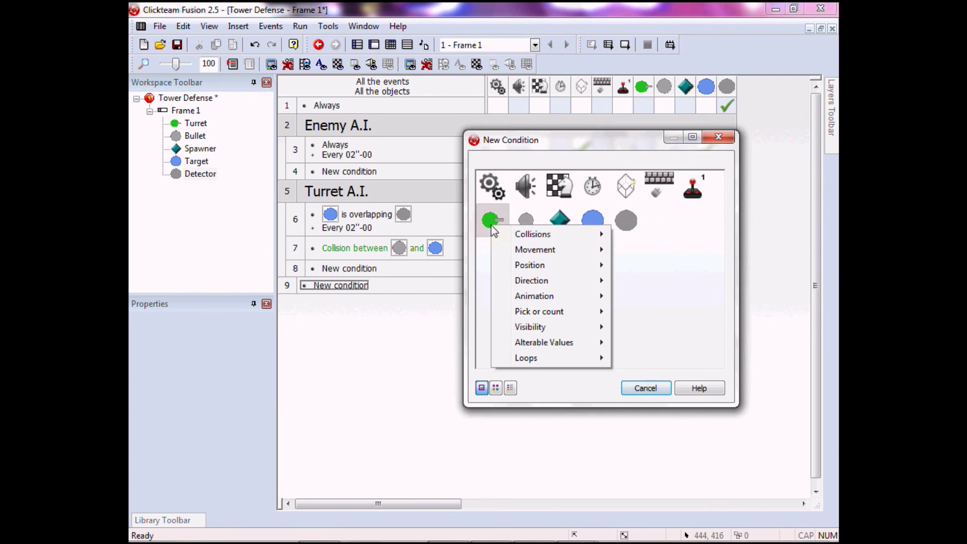
click(670, 182)
mouse_move(733, 208)
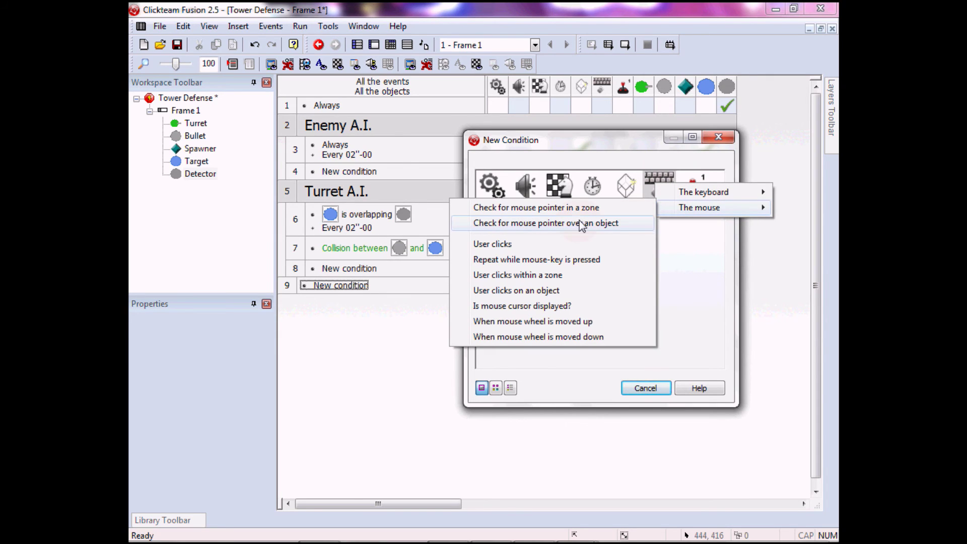
click(565, 224)
click(489, 182)
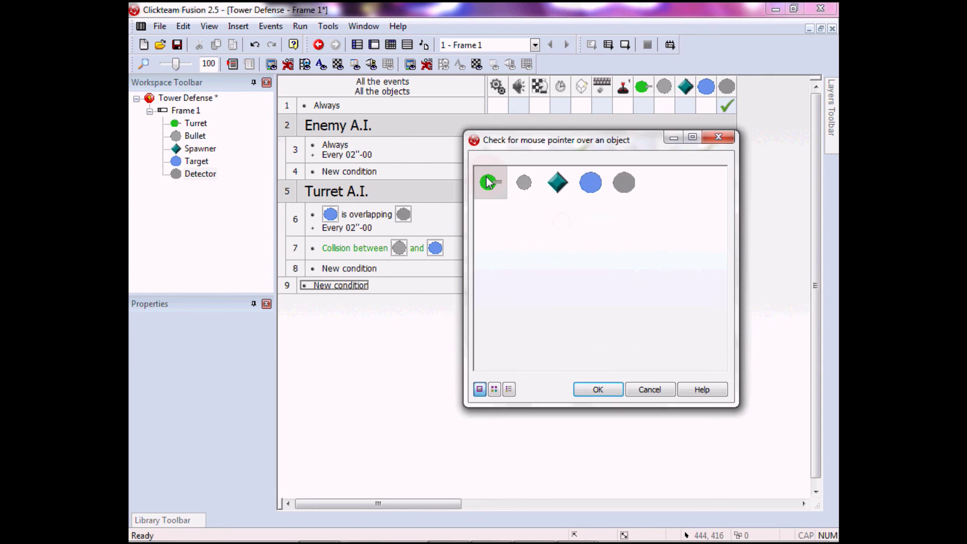
click(601, 385)
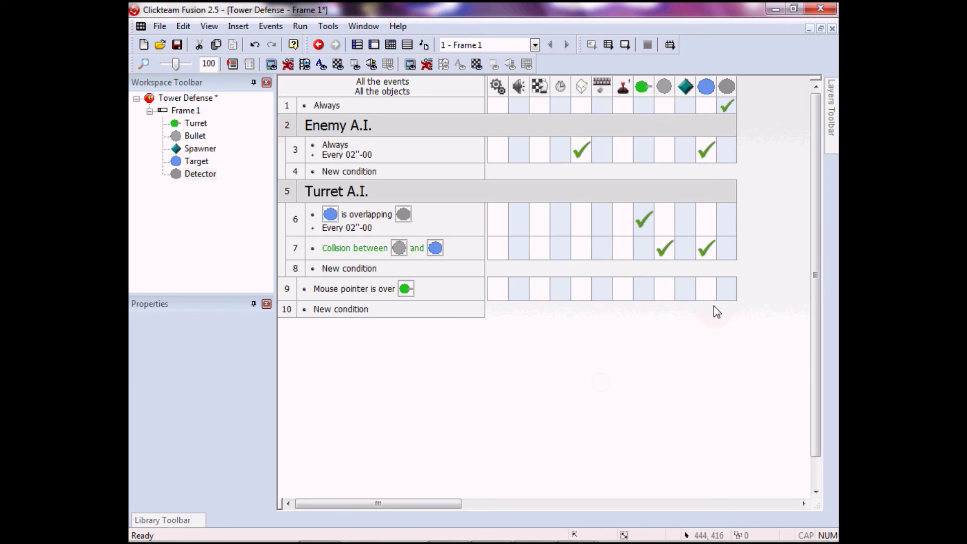
click(730, 295)
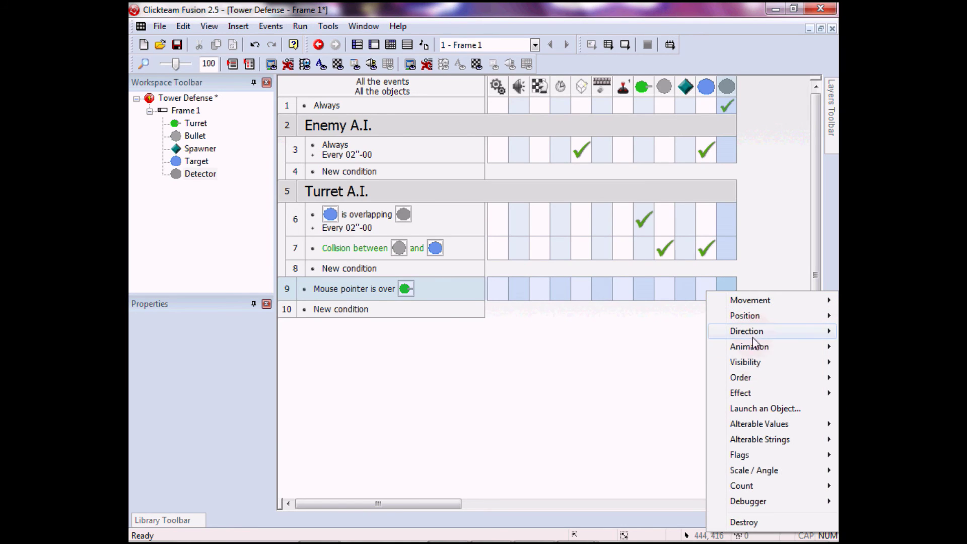
mouse_move(754, 362)
click(649, 377)
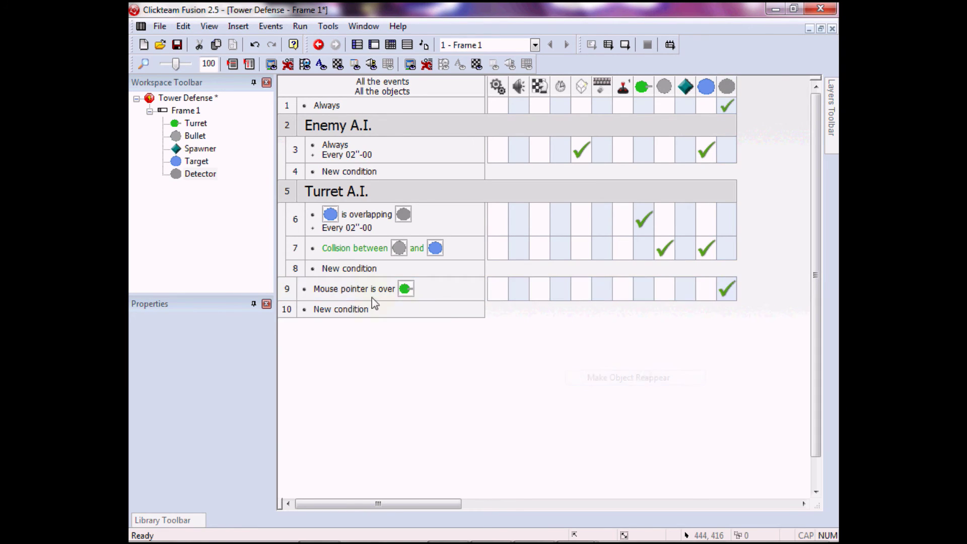
Copy the hover condition into event 10, negate it, and make the Detector invisible
drag(345, 293, 340, 311)
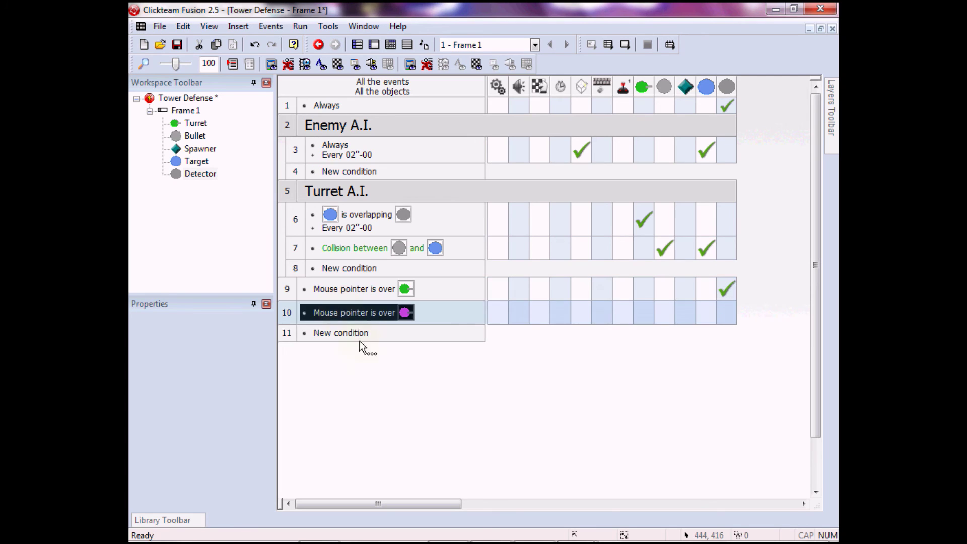
right_click(364, 315)
click(420, 369)
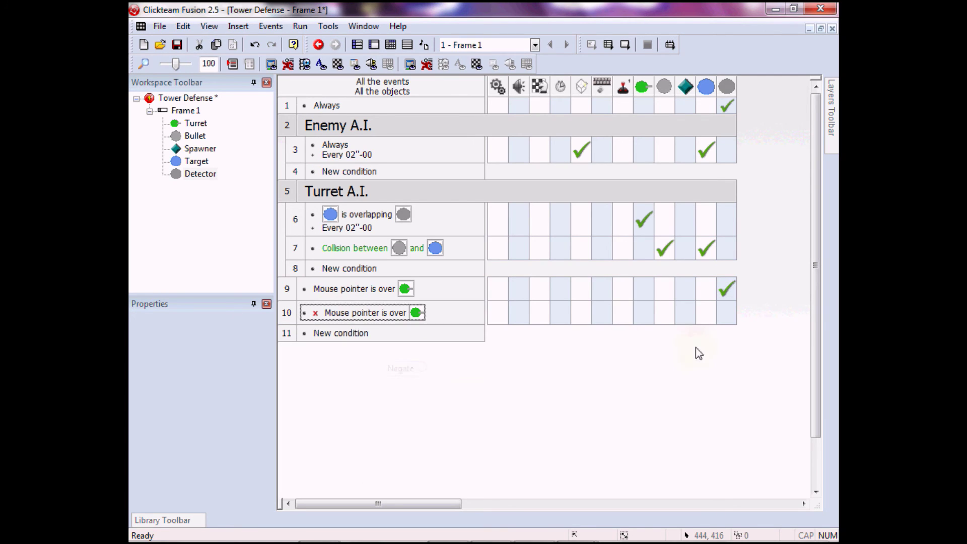
click(733, 313)
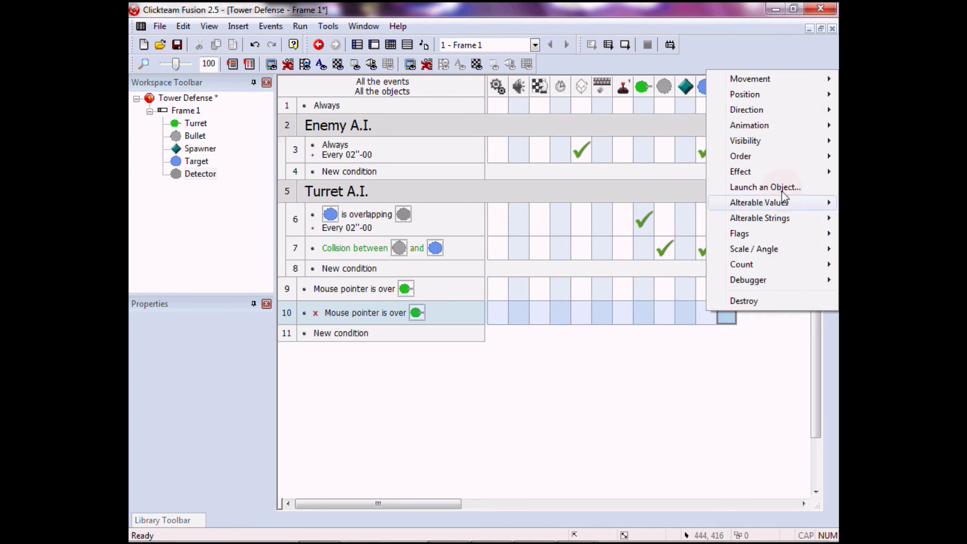
mouse_move(740, 156)
click(374, 350)
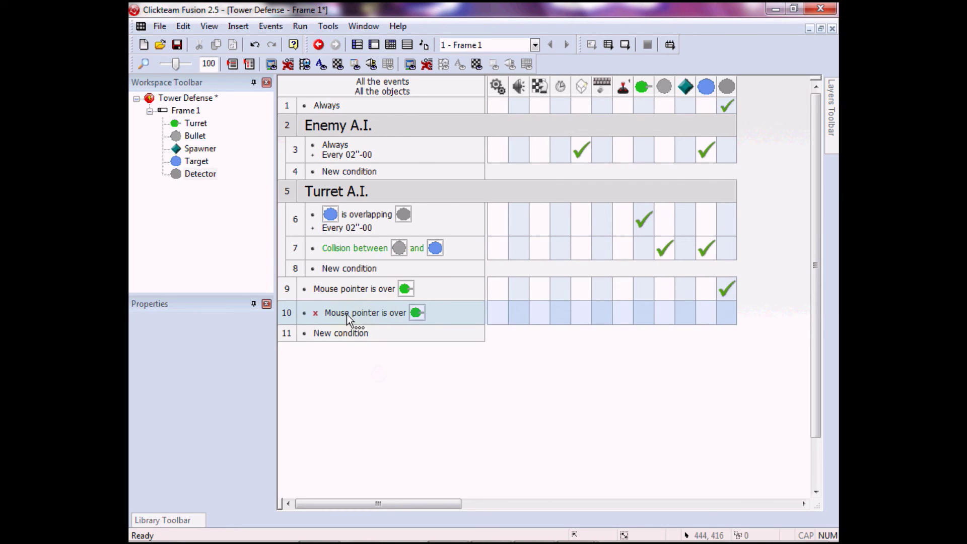
click(729, 318)
mouse_move(773, 147)
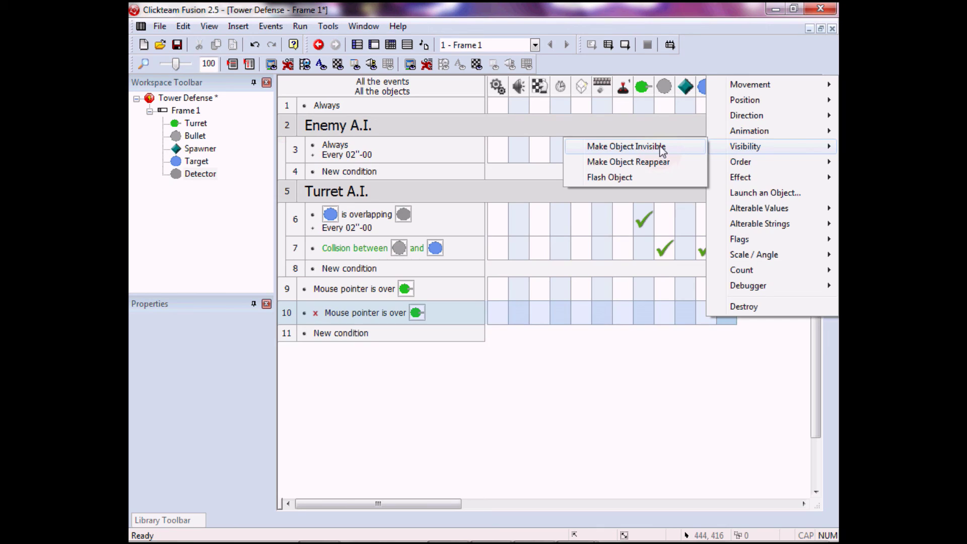
click(626, 147)
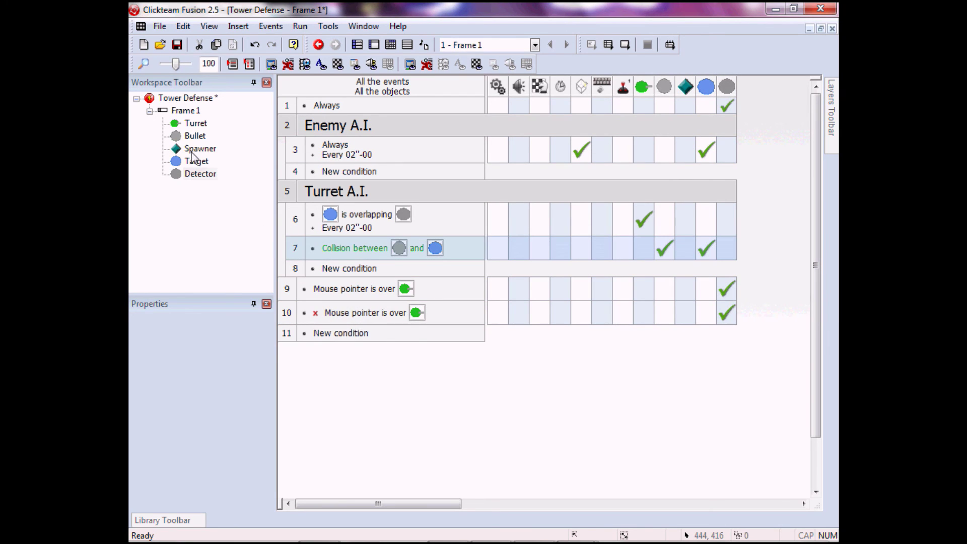
Uncheck Visible at start for the Detector and the Spawner
click(200, 173)
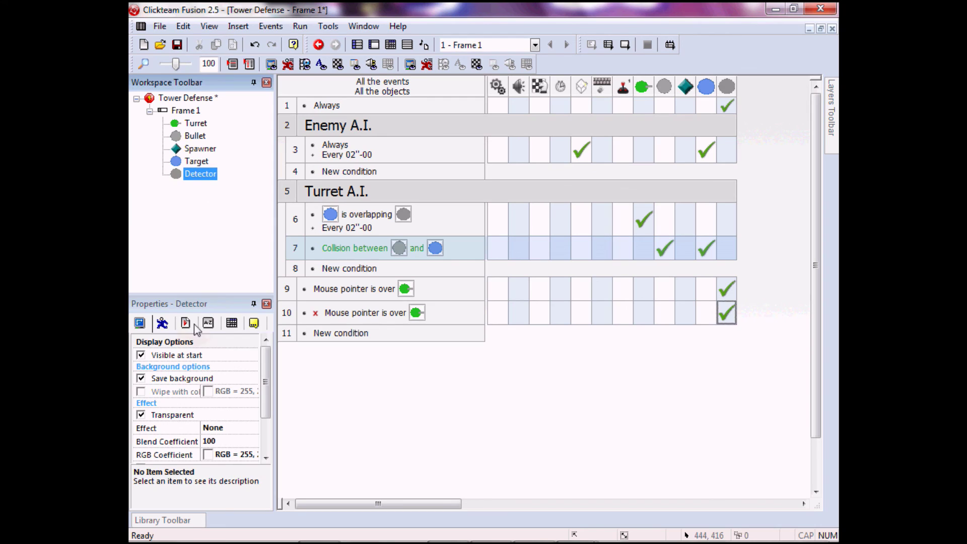
click(142, 355)
click(199, 150)
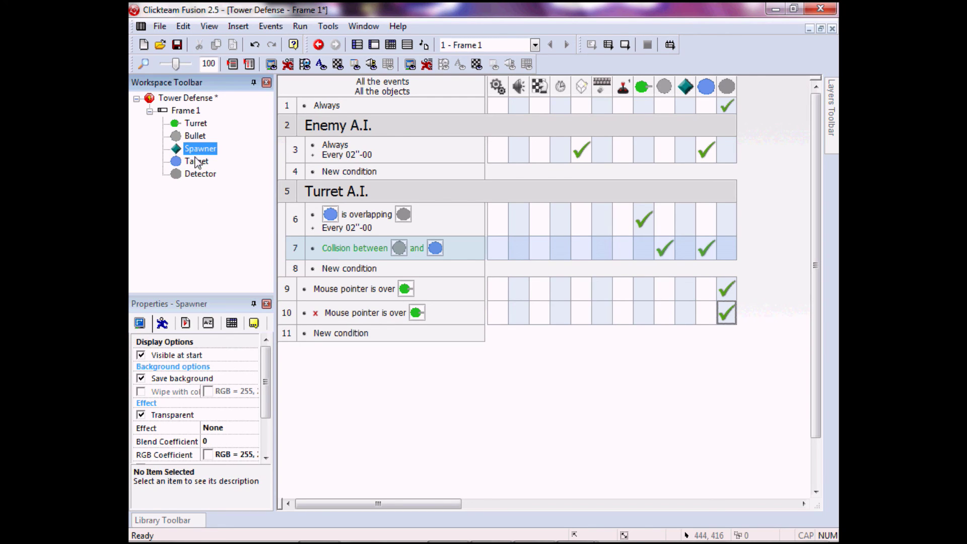
click(142, 358)
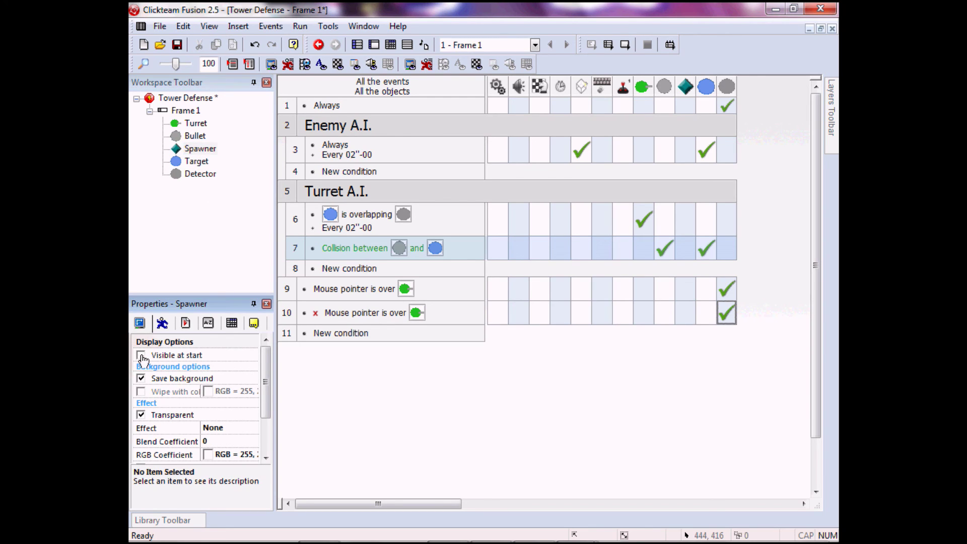
Run the frame and hover over the turret to show its grey range circle
click(300, 26)
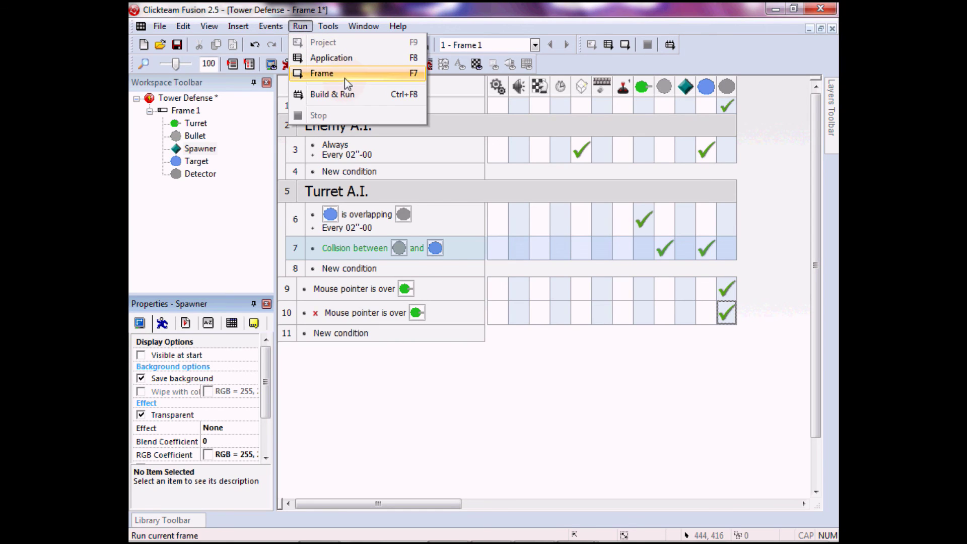
click(345, 78)
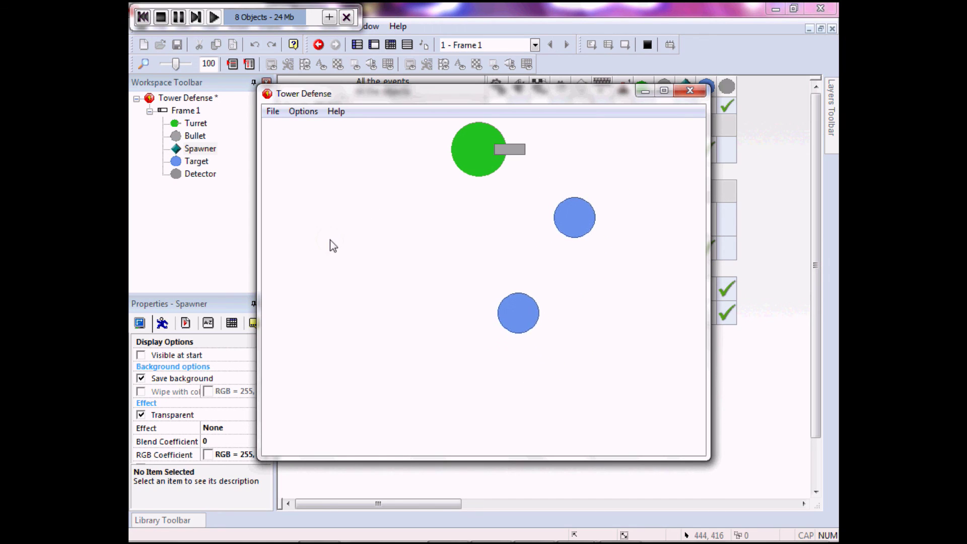
mouse_move(494, 146)
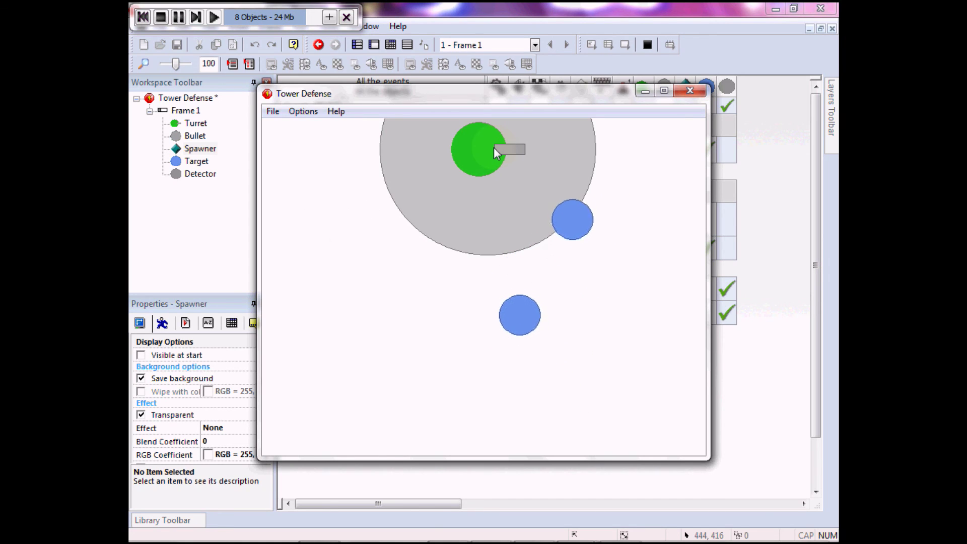